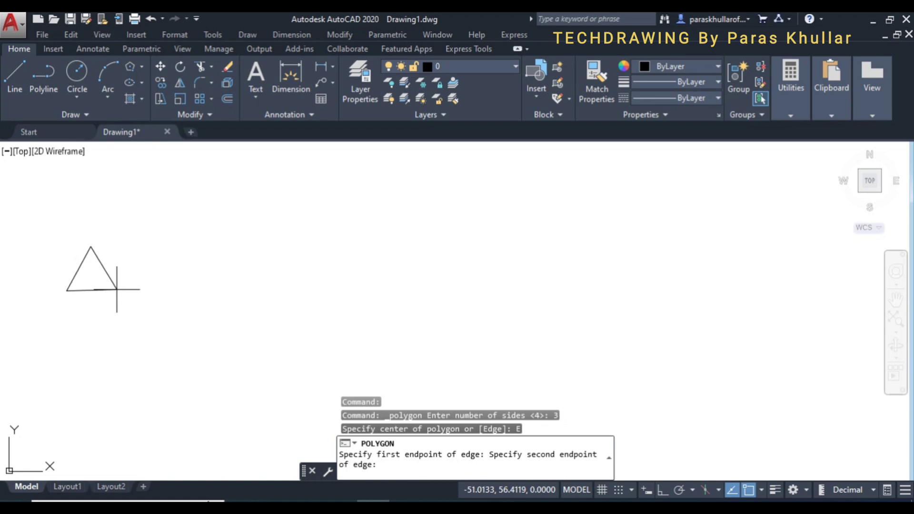
Step: Complete the three-sided polygon with a horizontal base edge 30 units long, using Ortho mode
key("F8")
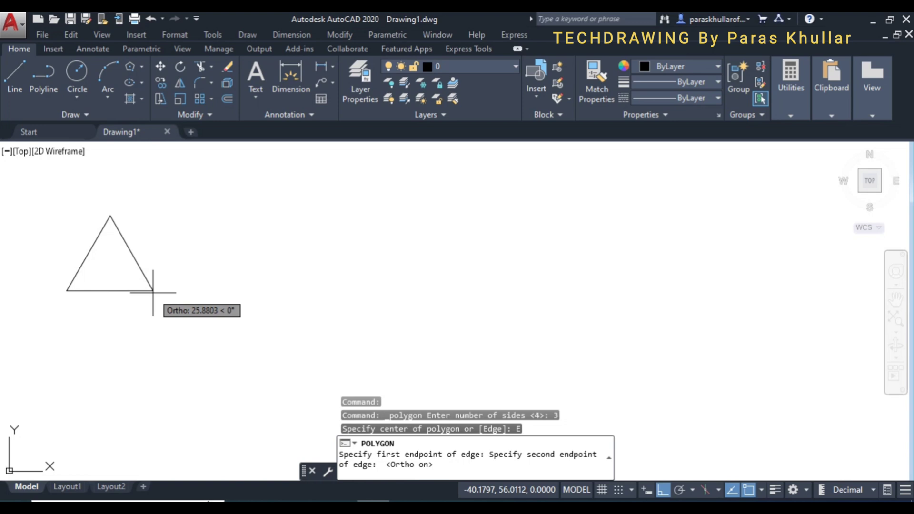
type("3")
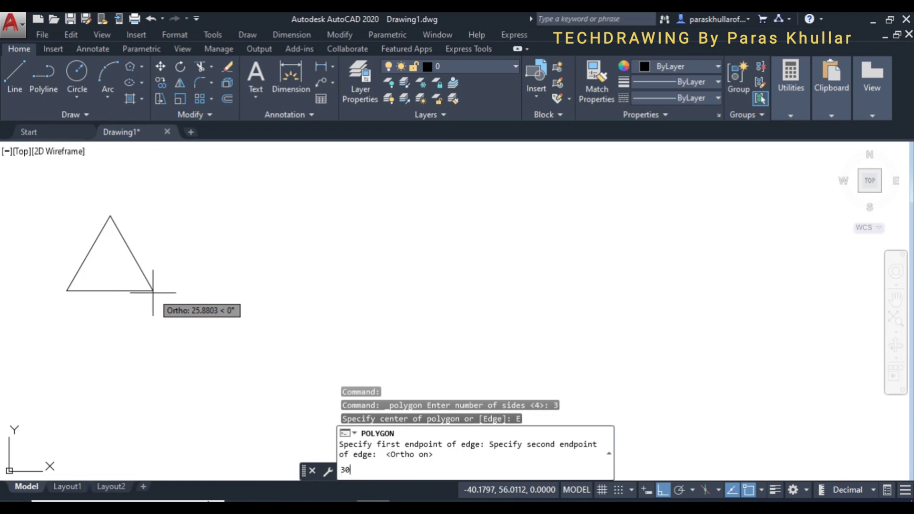
type("0")
key("Return")
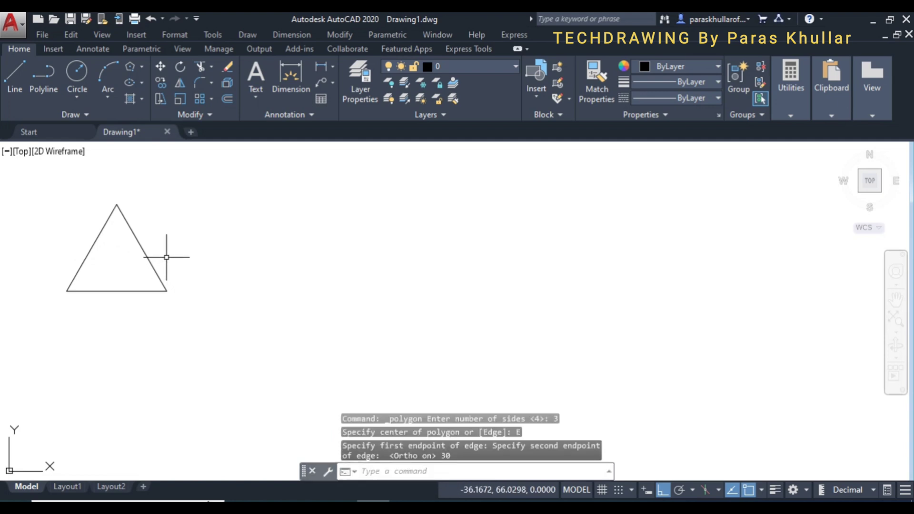
Step: Assign a 0.60 mm lineweight to the triangle and turn on lineweight display in the drawing
mouse_move(145, 252)
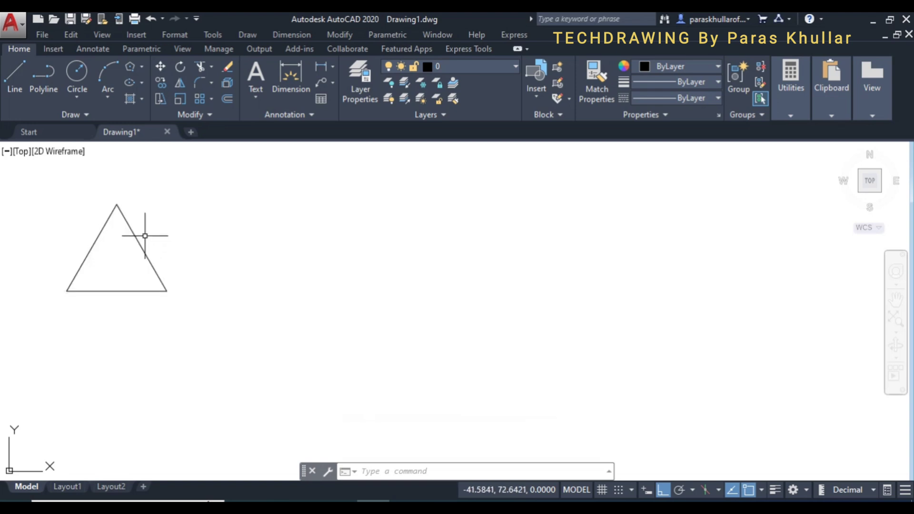
left_click(141, 241)
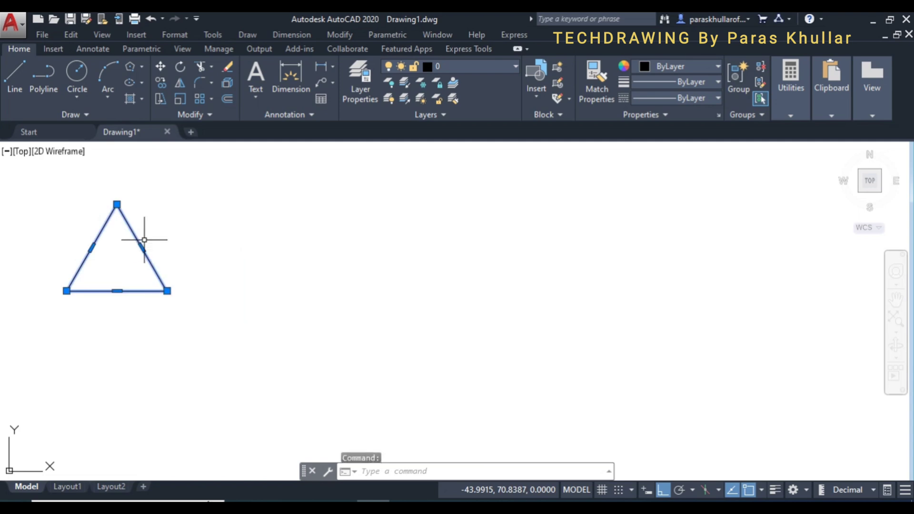
left_click(655, 82)
scroll(659, 179, "down", 5)
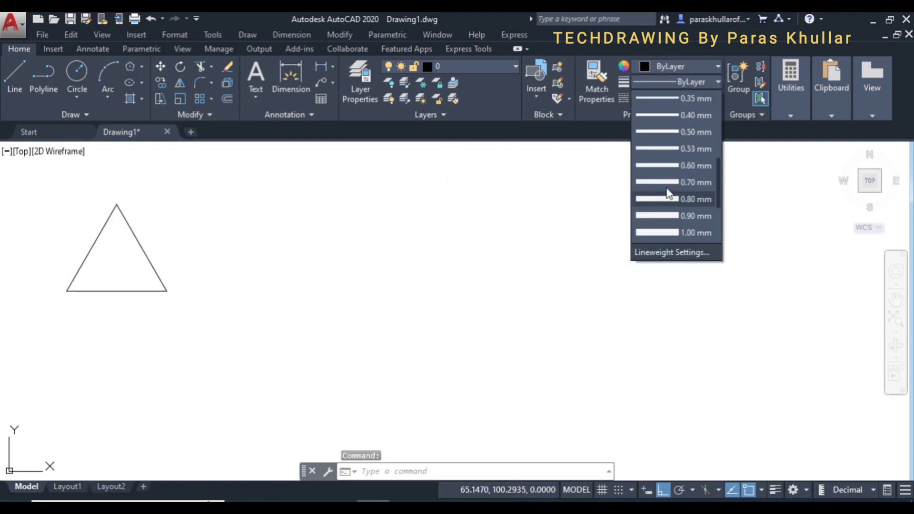
left_click(676, 165)
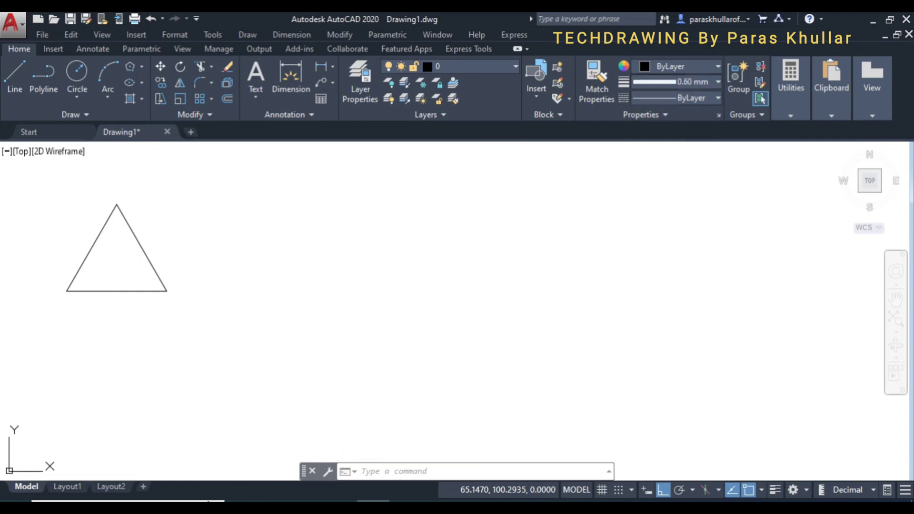
left_click(780, 486)
key("Escape")
key("Escape")
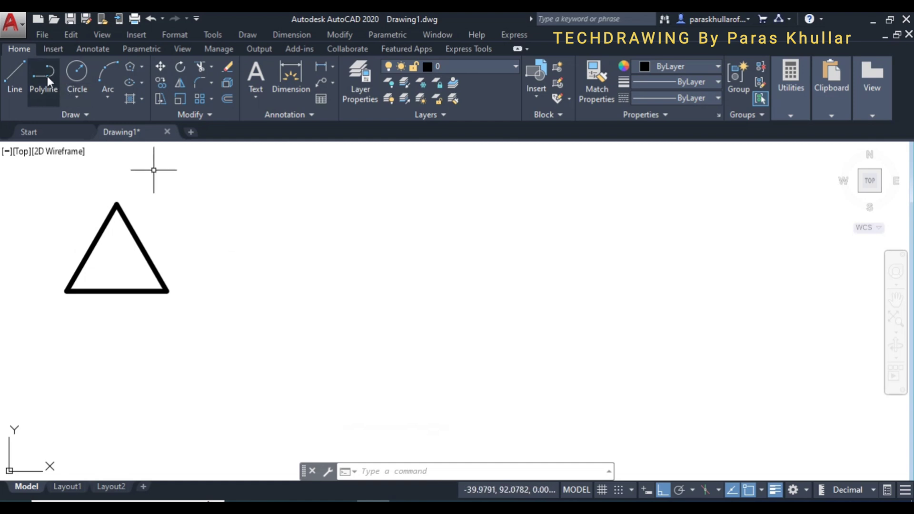
Step: Draw a vertical line from the triangle's apex to the midpoint of its base
left_click(14, 72)
left_click(117, 204)
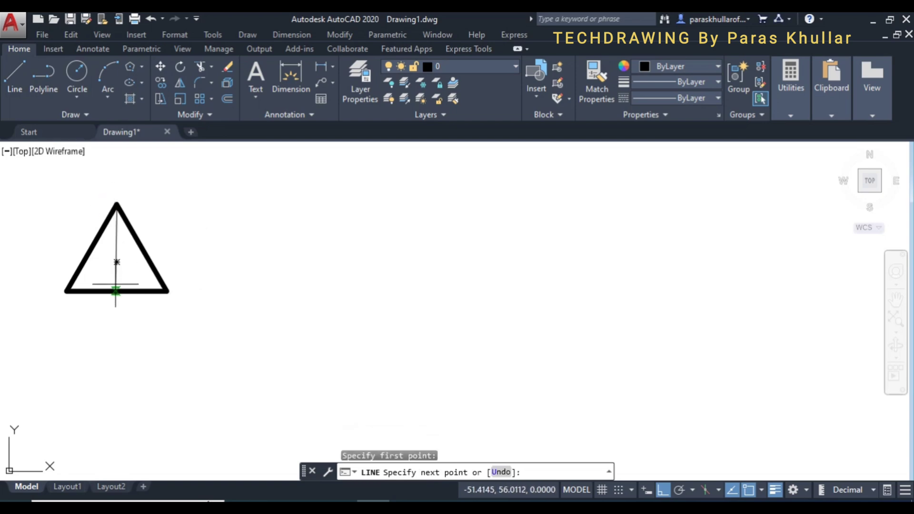
left_click(116, 291)
right_click(217, 233)
left_click(241, 241)
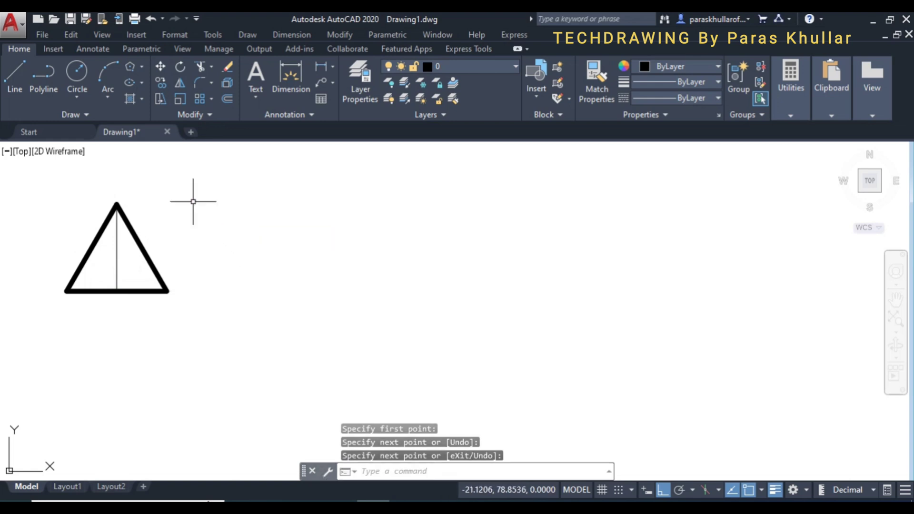
Step: Create the multiline text "A" with a text height of 4 in the empty area beside the triangle
left_click(257, 75)
left_click(305, 218)
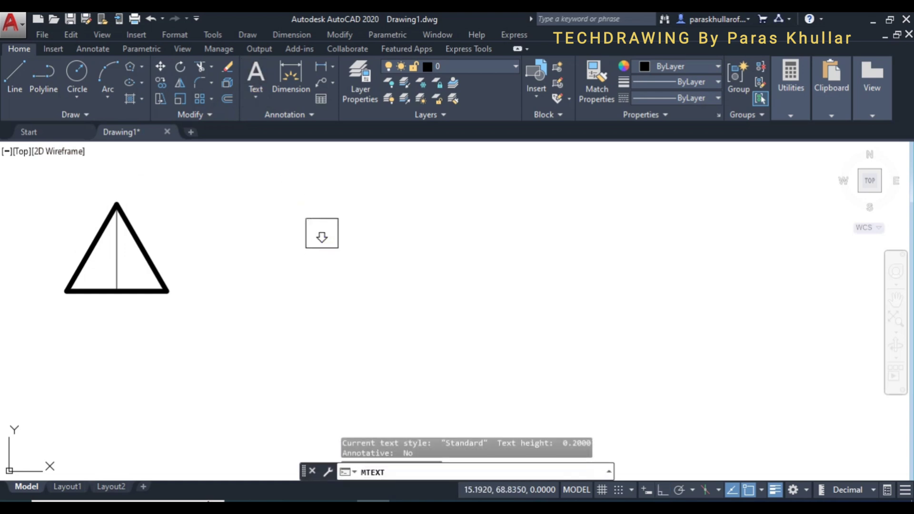
left_click(339, 247)
type("A")
double_click(304, 224)
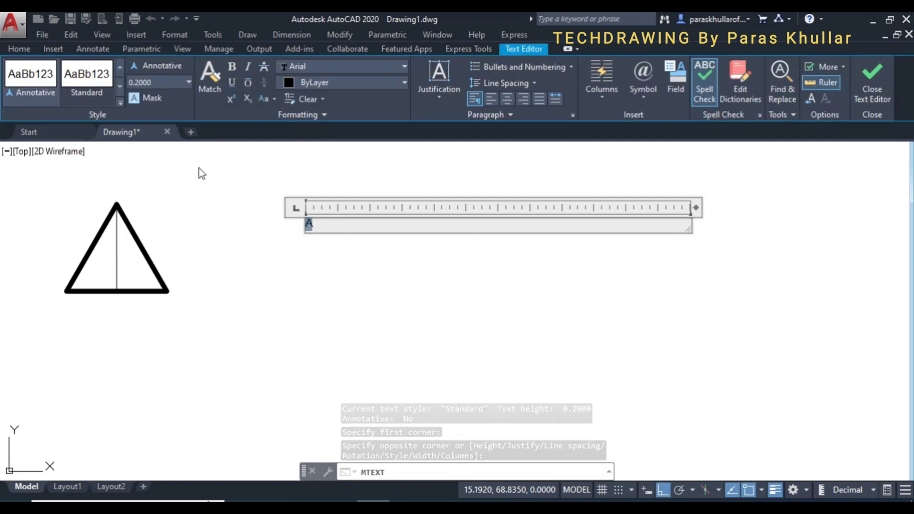
left_click(170, 82)
type("4")
key("Return")
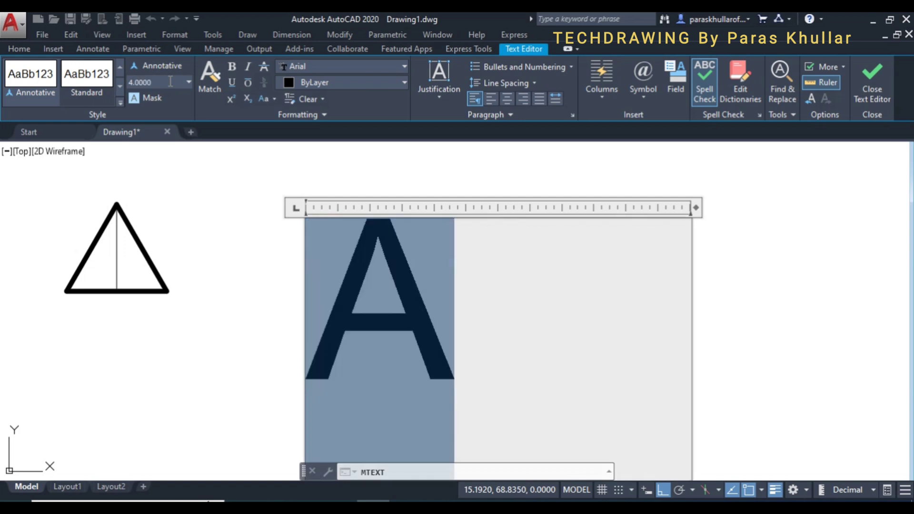
left_click(324, 144)
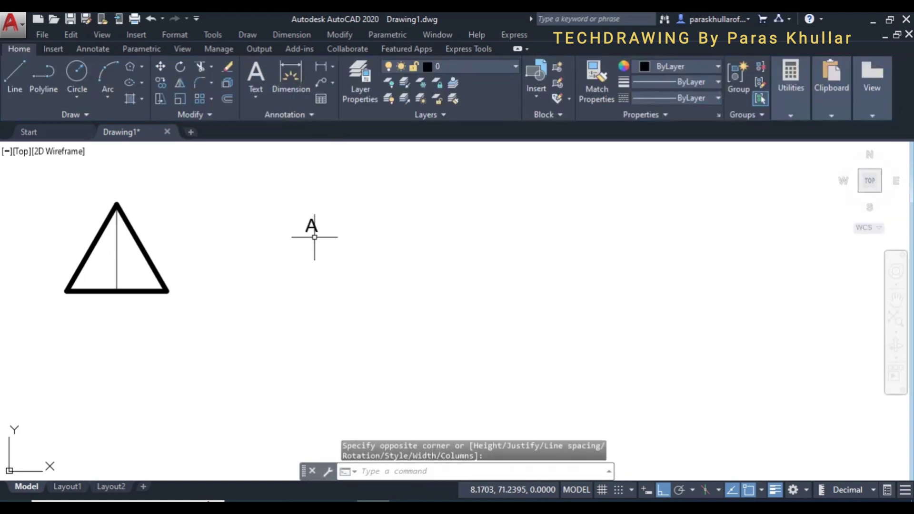
Step: Copy the text A and paste it just above the triangle's apex with object snap and snap tracking off
left_click(315, 229)
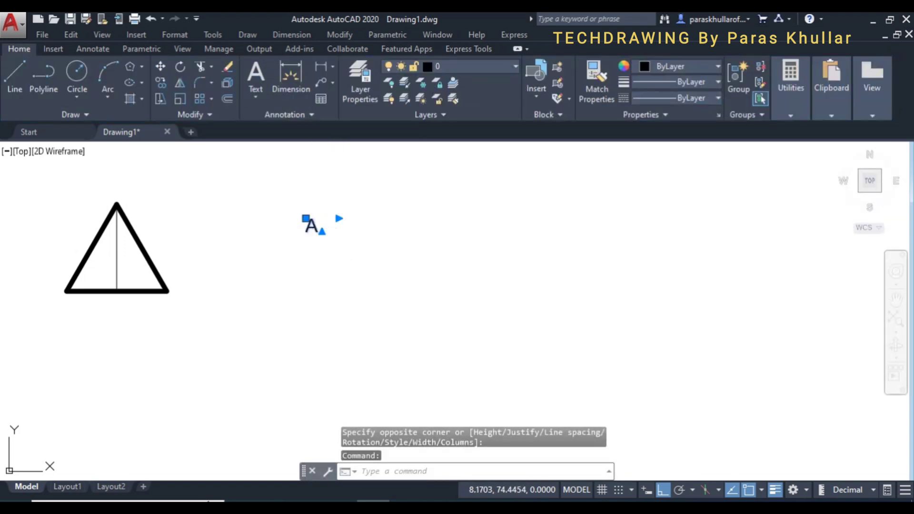
key("ctrl+c")
key("ctrl+v")
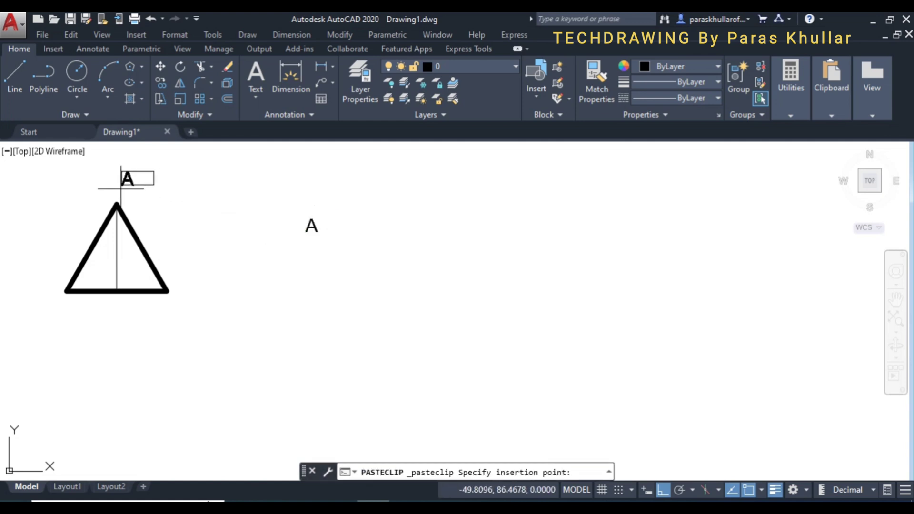
key("F3")
key("F11")
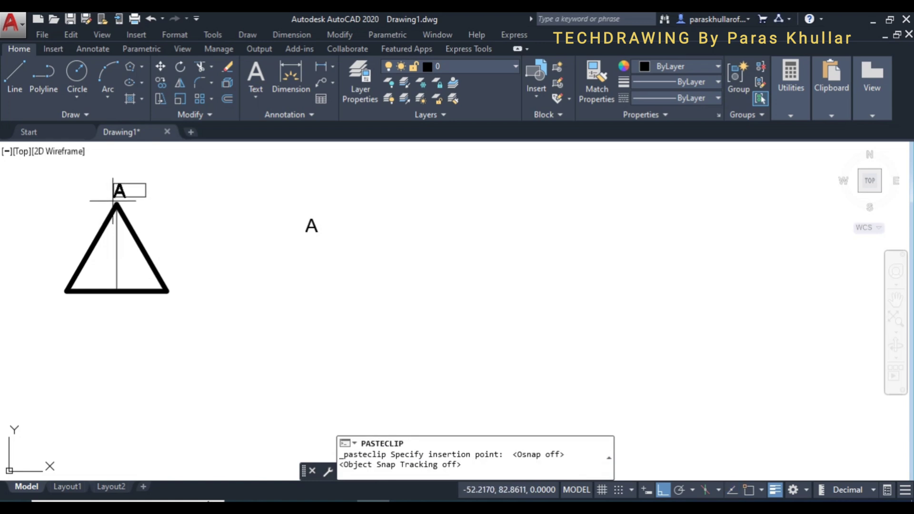
left_click(112, 201)
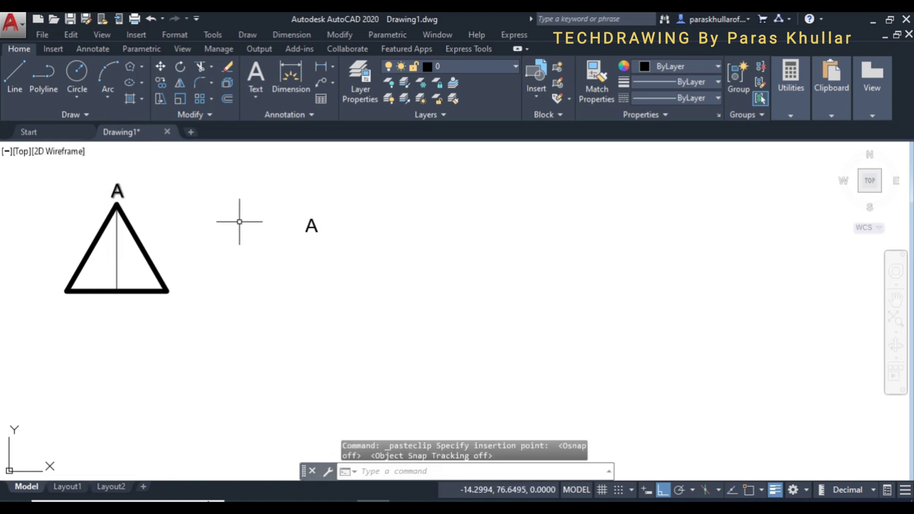
Step: Paste another copy of the label below the triangle's lower-left corner and change its text to "B"
key("ctrl+v")
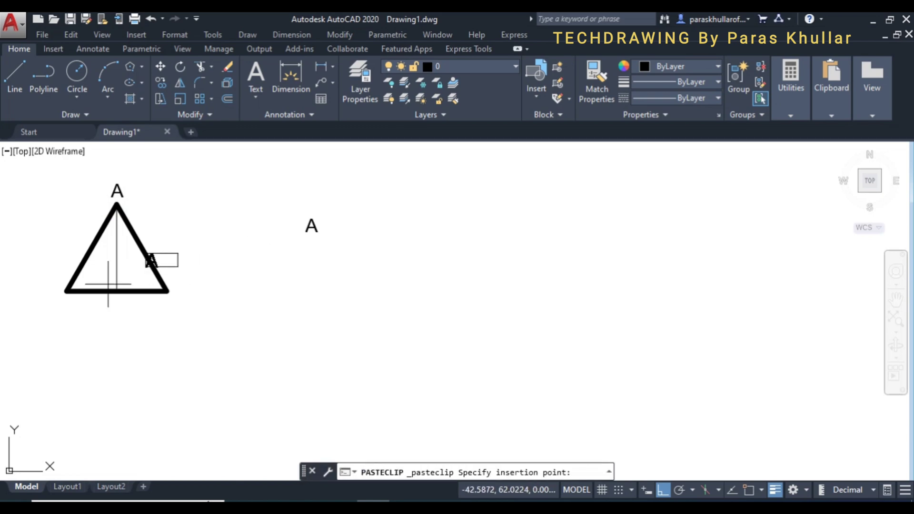
left_click(55, 309)
double_click(58, 305)
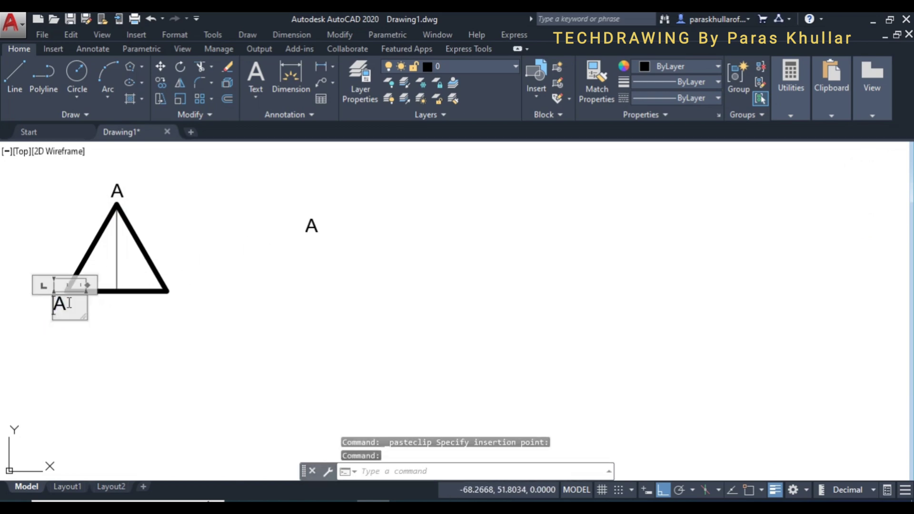
type("B")
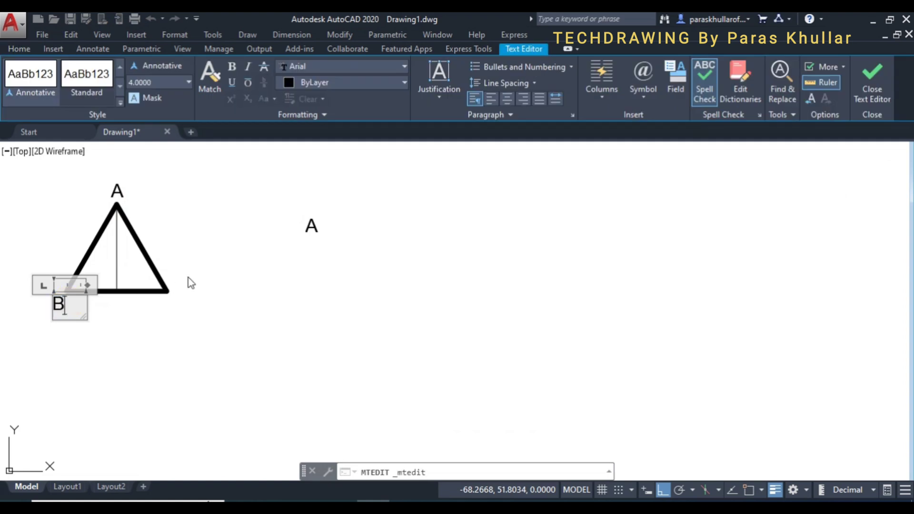
left_click(188, 277)
Step: Paste a copy of the label beside the triangle's lower-right corner and change its text to "C"
key("ctrl+v")
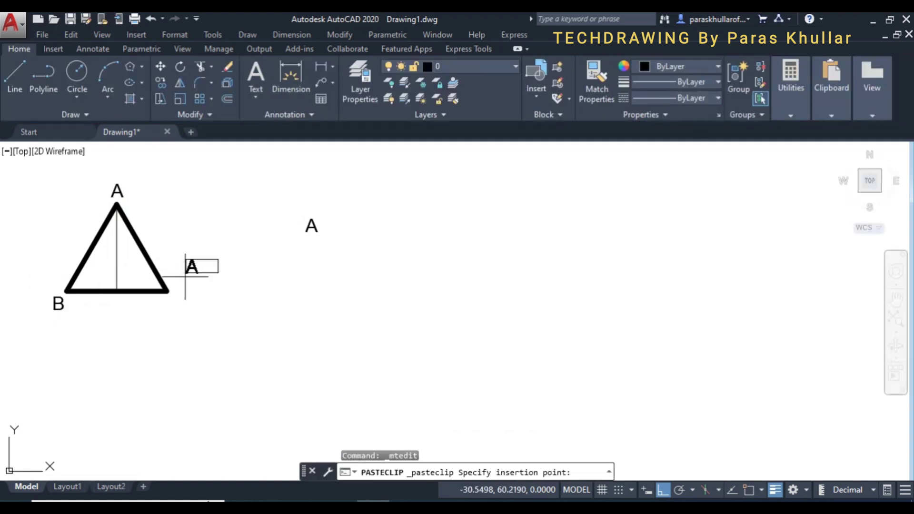
left_click(172, 309)
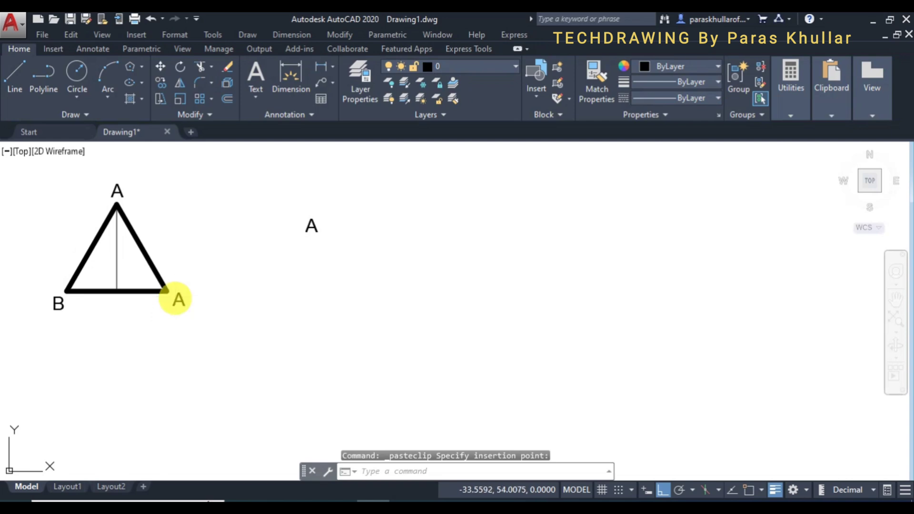
double_click(177, 300)
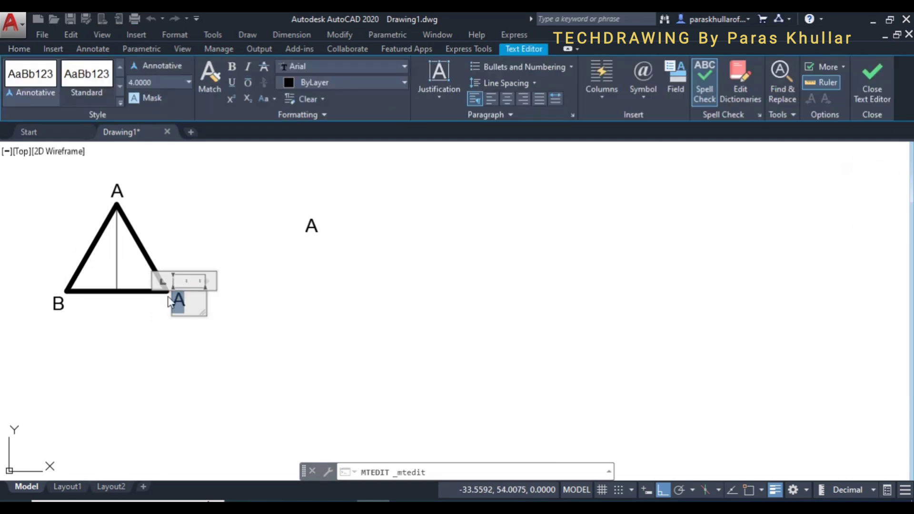
type("C")
left_click(252, 281)
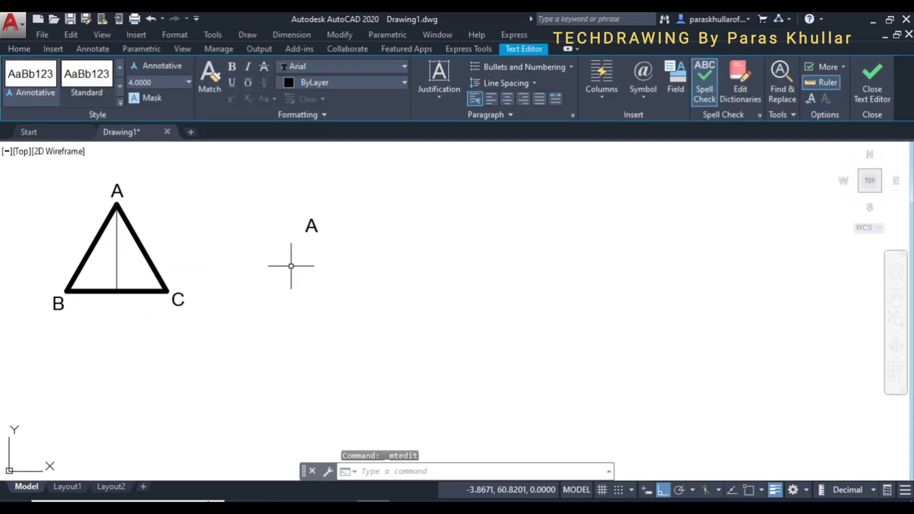
Step: Delete the spare letter A standing apart from the triangle
left_click(315, 244)
left_click(286, 205)
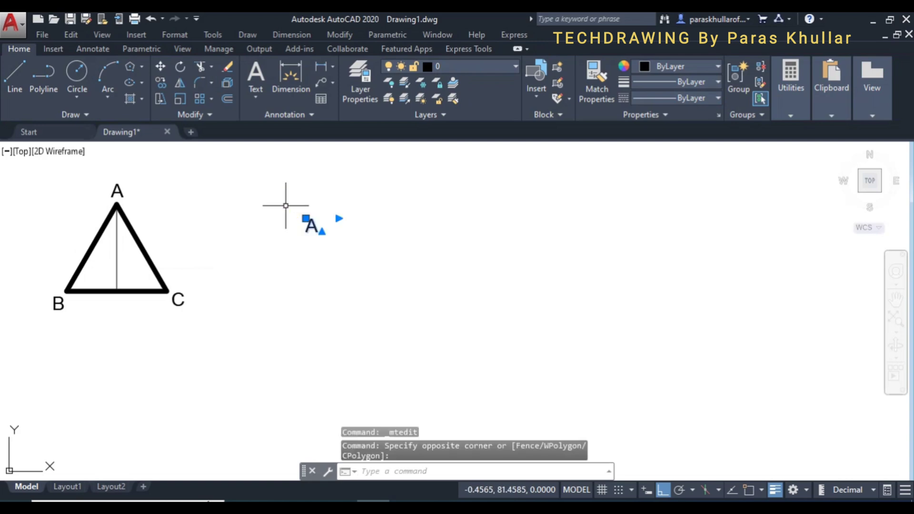
key("Delete")
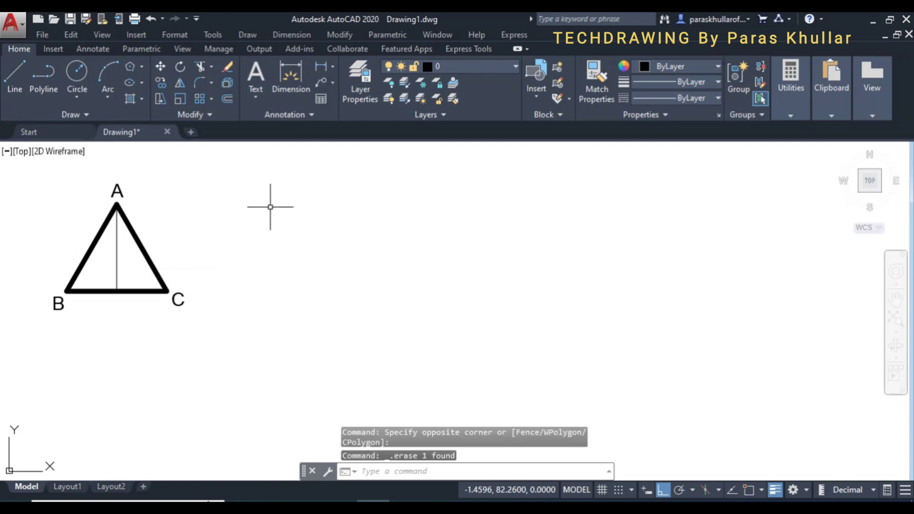
Step: Draw a line from corner B to the midpoint of side AC, with object snap on and Ortho off
left_click(18, 70)
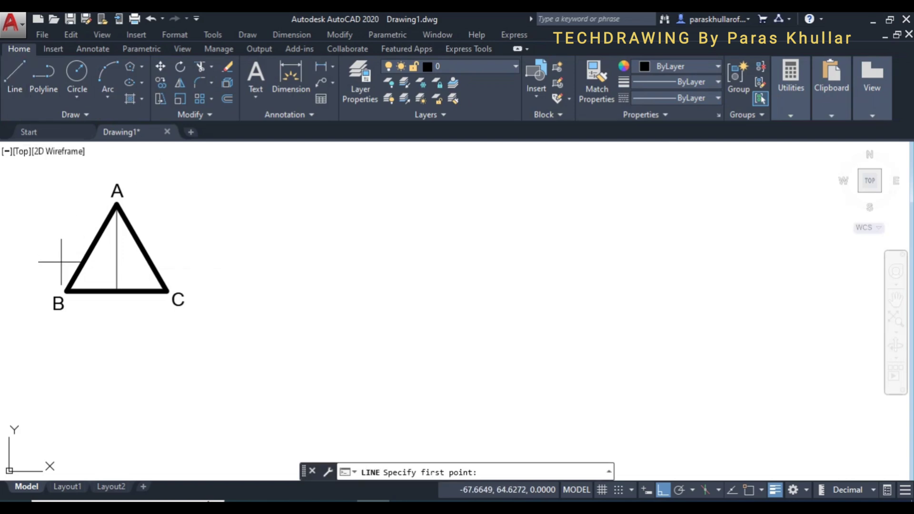
left_click(13, 79)
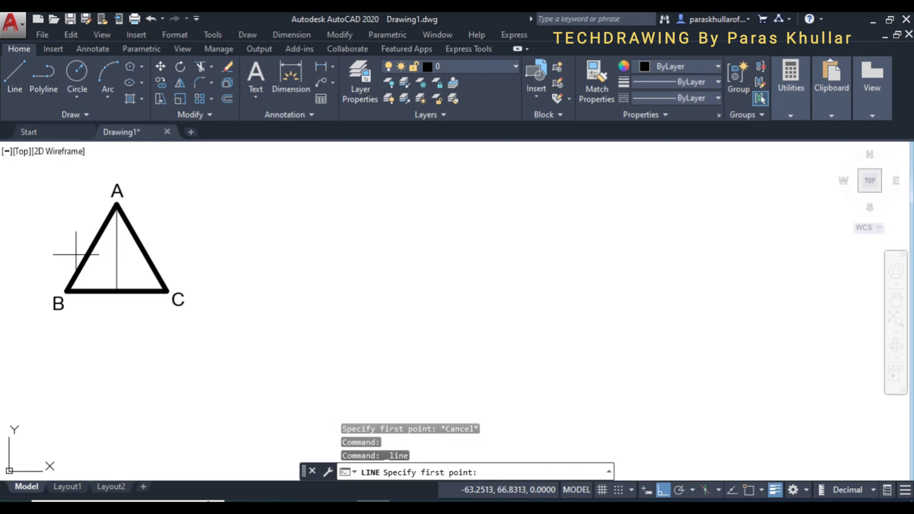
key("F3")
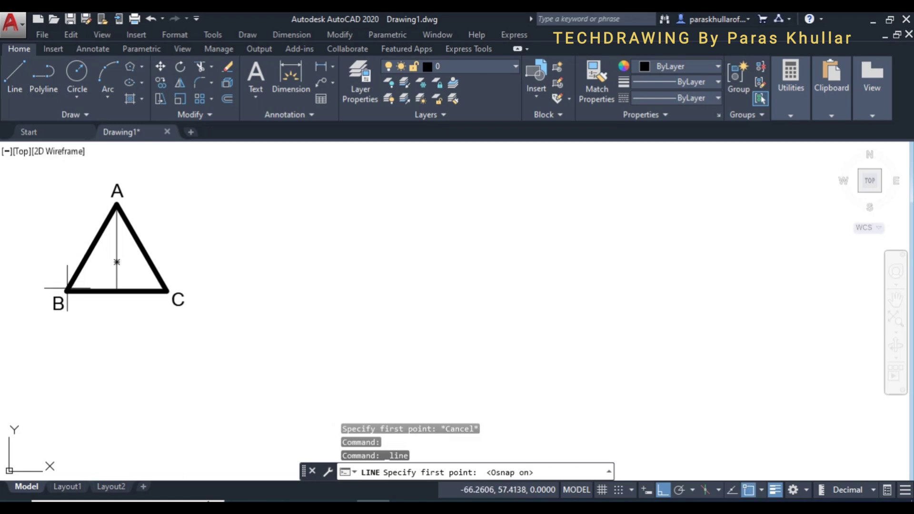
left_click(67, 290)
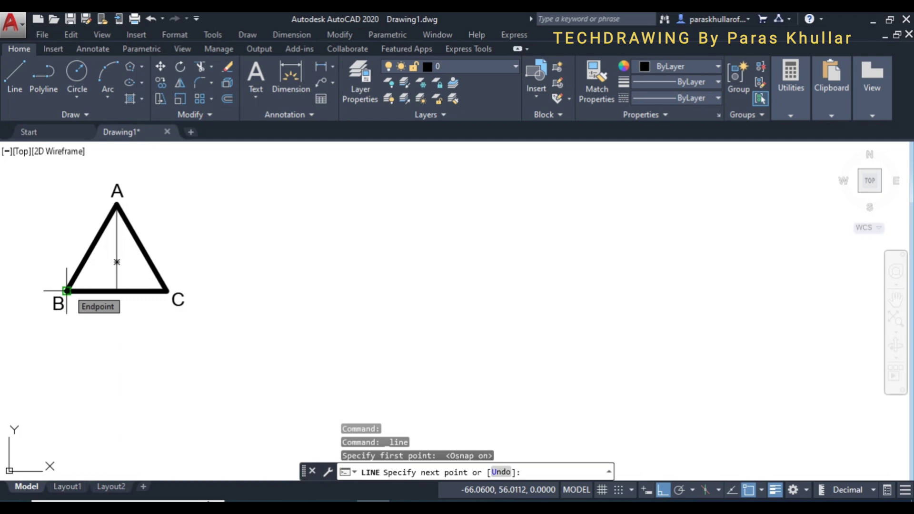
key("F8")
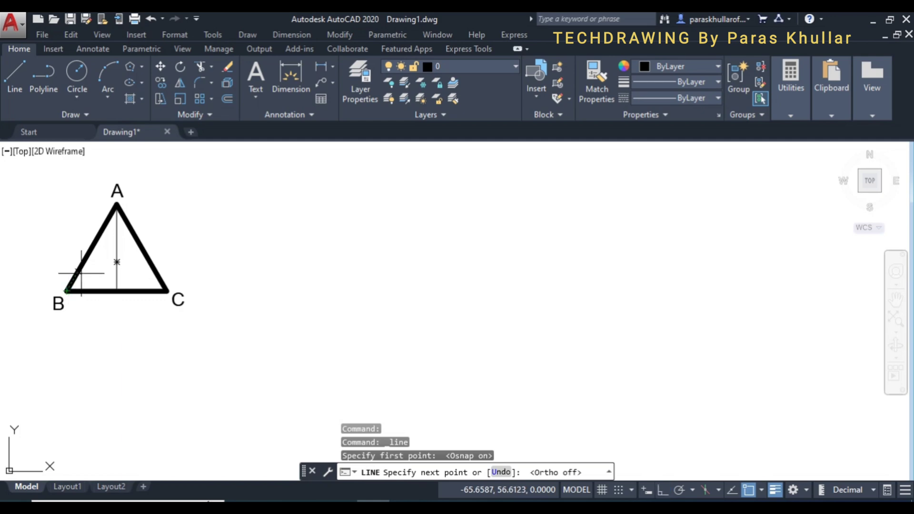
left_click(142, 247)
right_click(186, 217)
left_click(208, 227)
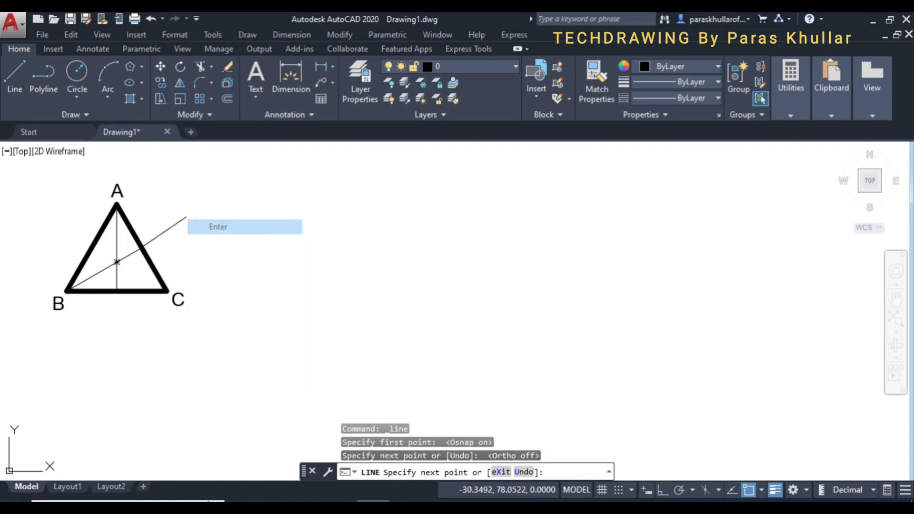
Step: Place a point where the two lines from corners A and B cross inside the triangle
left_click(80, 115)
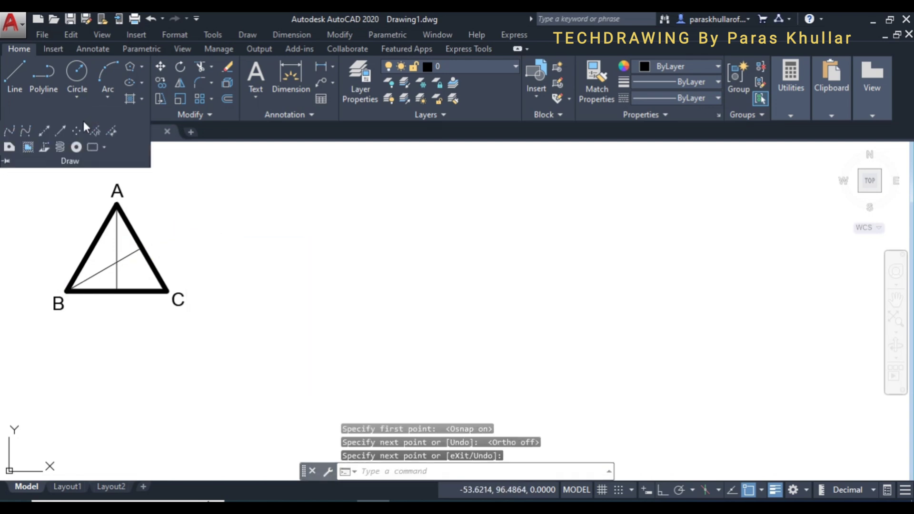
left_click(77, 131)
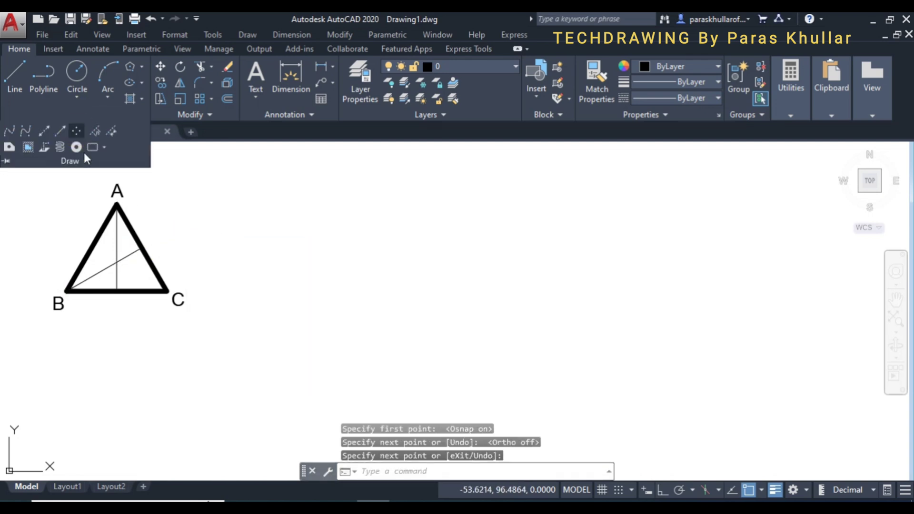
left_click(117, 262)
key("Escape")
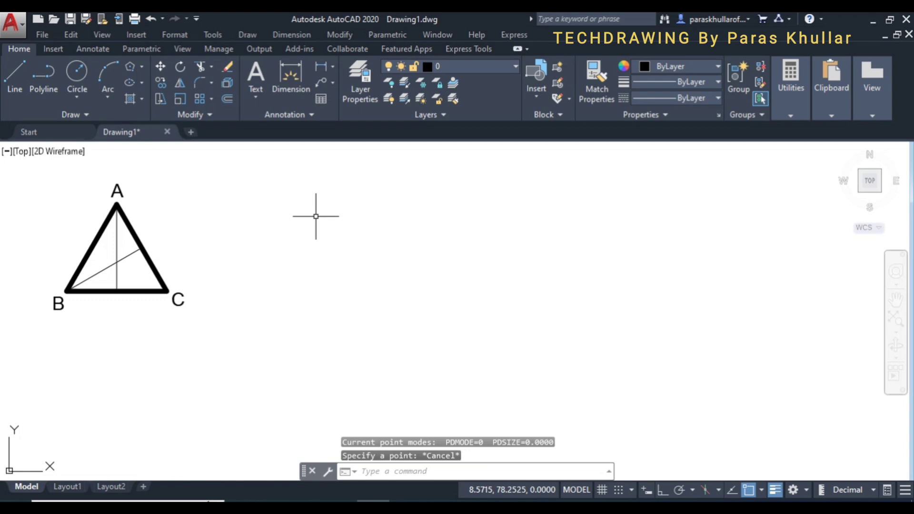
Step: Set the point style to a circle with a cross through it
type("PTYPE")
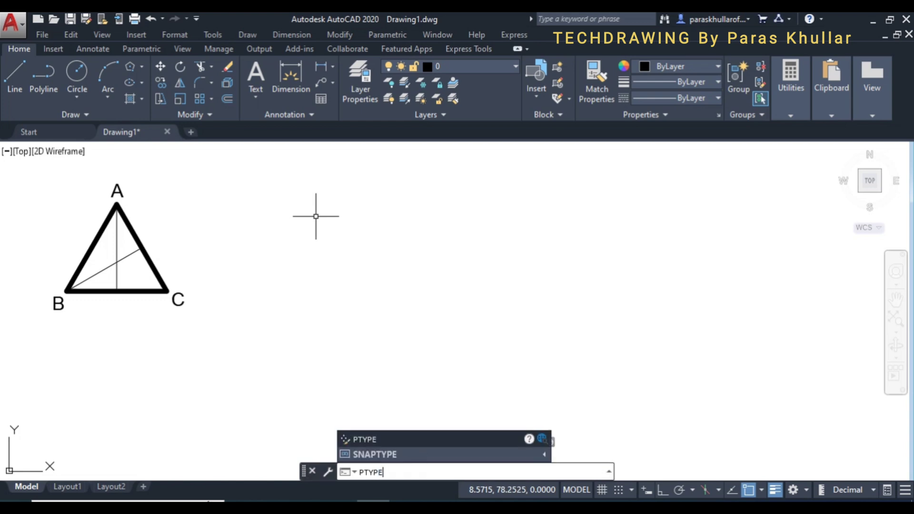
key("Return")
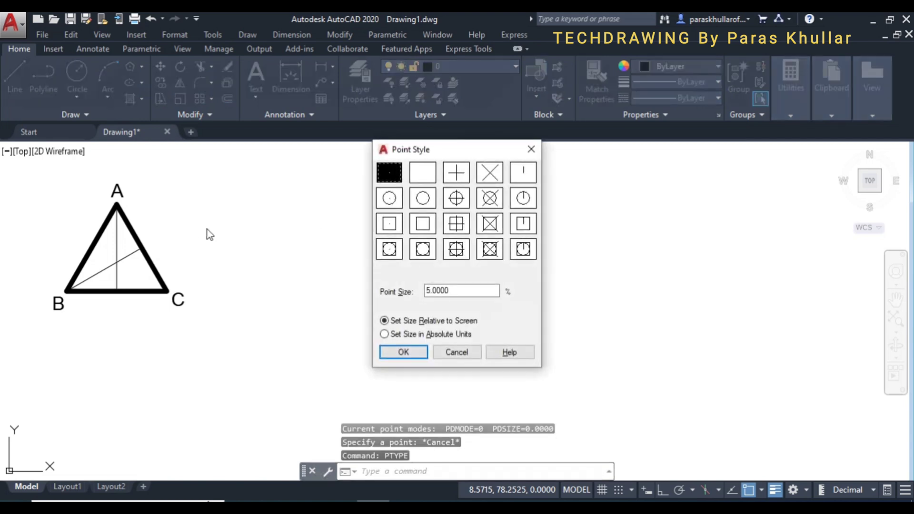
left_click(452, 199)
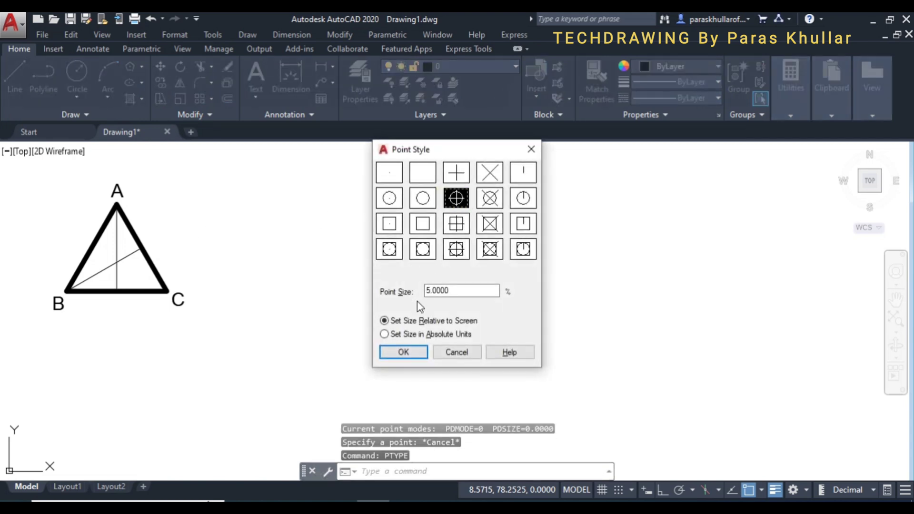
left_click(404, 352)
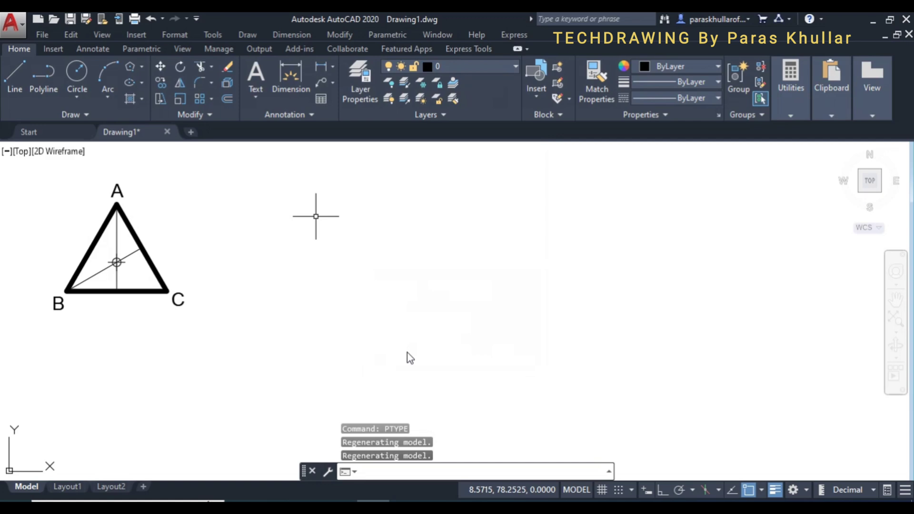
key("Escape")
Step: Paste a copy of the label beside the centre point with object snap off and change its text to "O"
key("ctrl+v")
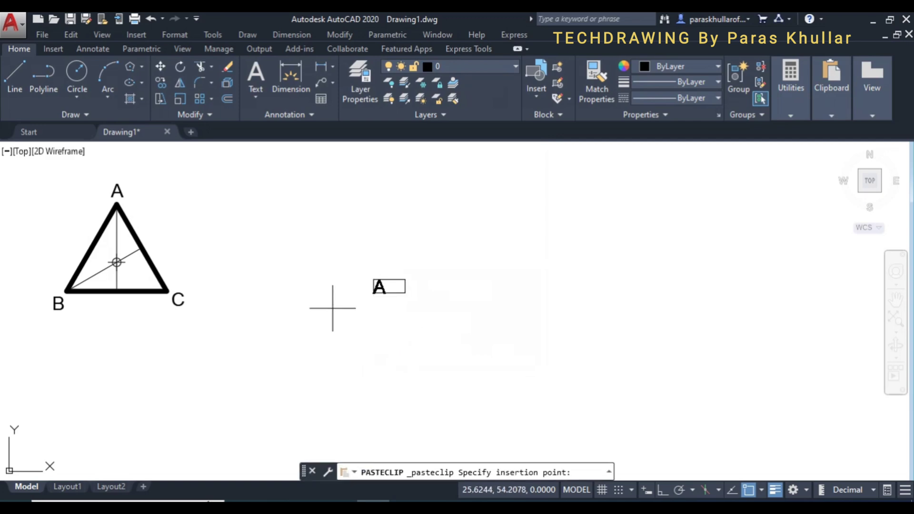
key("F3")
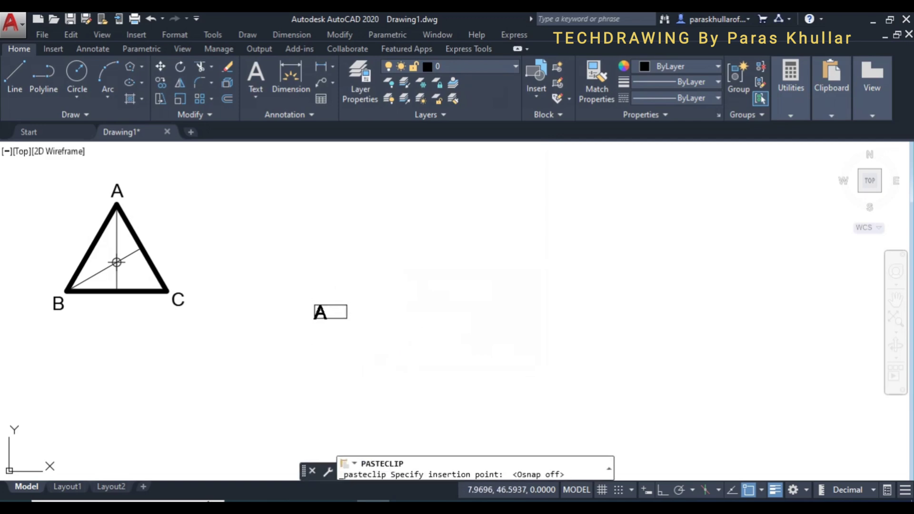
left_click(100, 262)
double_click(100, 256)
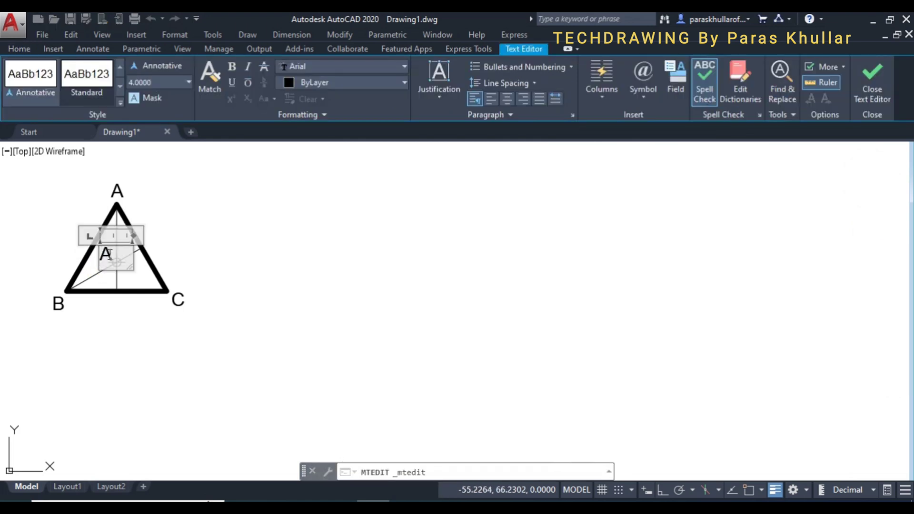
type("O")
left_click(207, 220)
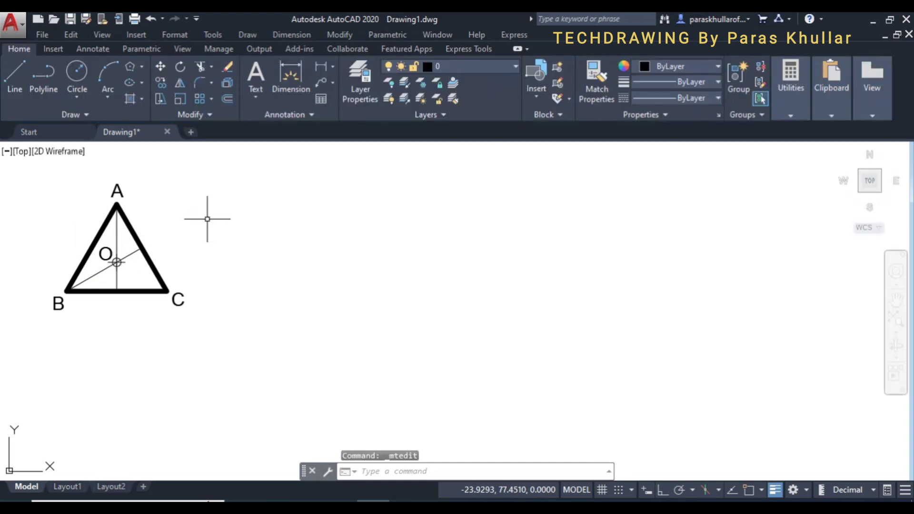
Step: Paste a copy of the label below the midpoint of side BC and change its text to "P"
key("ctrl+v")
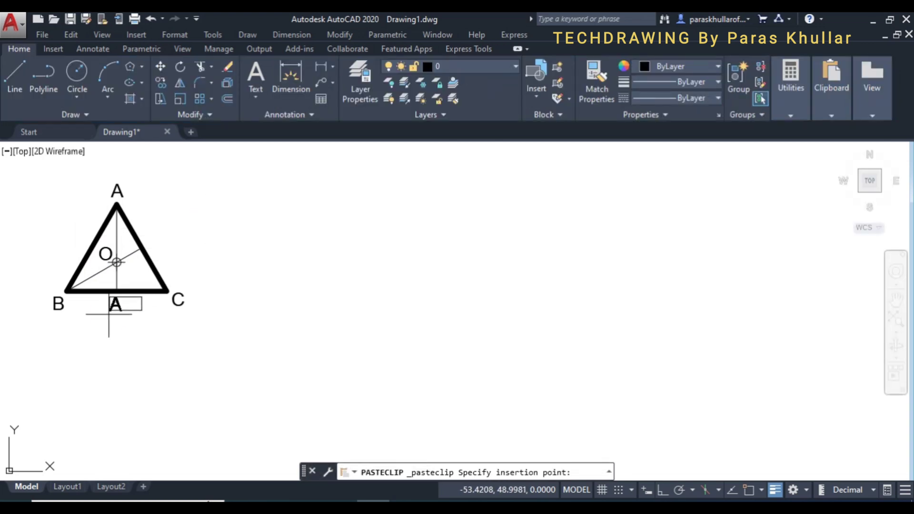
left_click(109, 314)
double_click(118, 304)
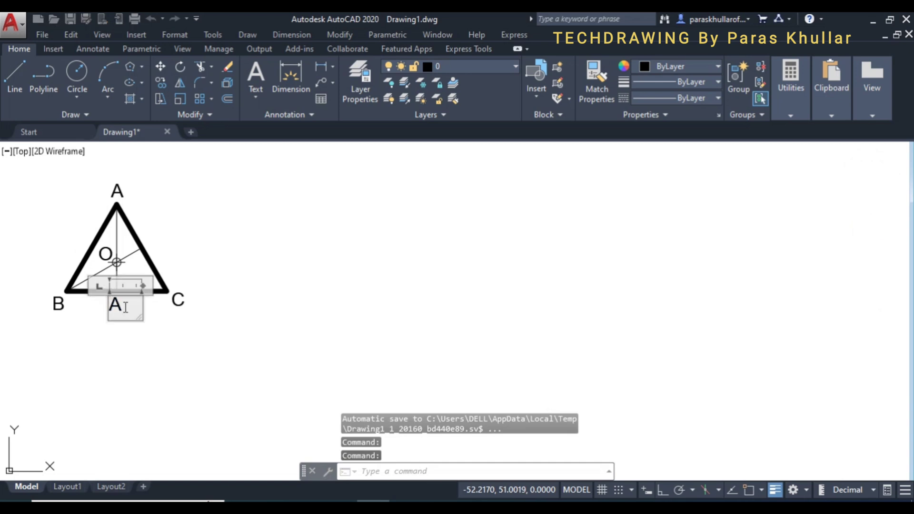
type("P")
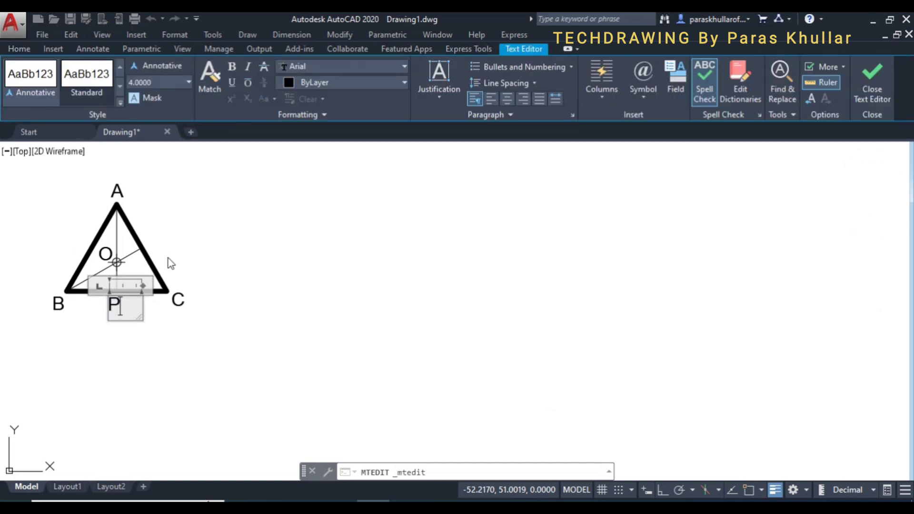
left_click(198, 239)
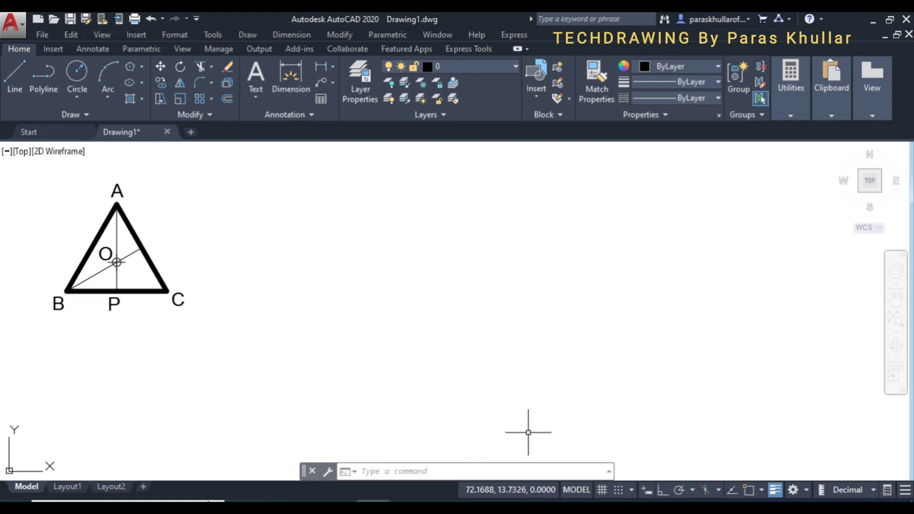
Step: Change the grid snap type to Isometric snap in the Drafting Settings
type("DS")
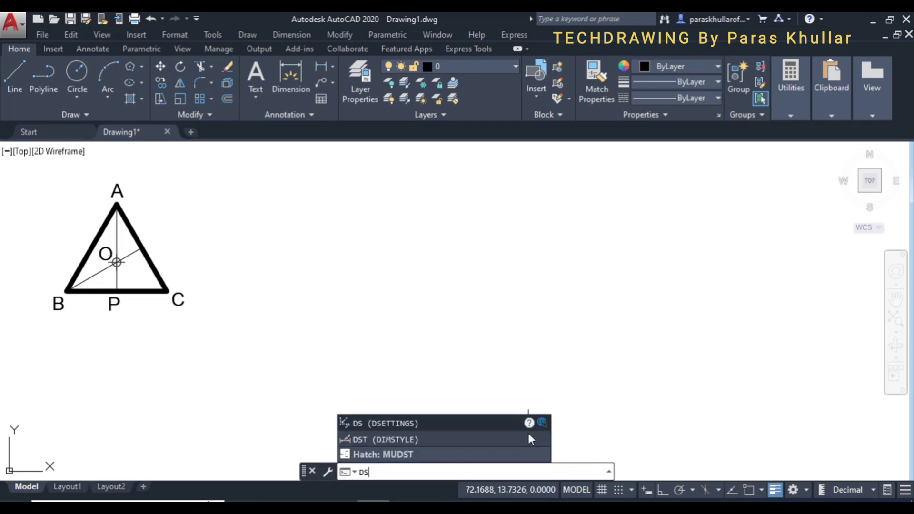
key("Return")
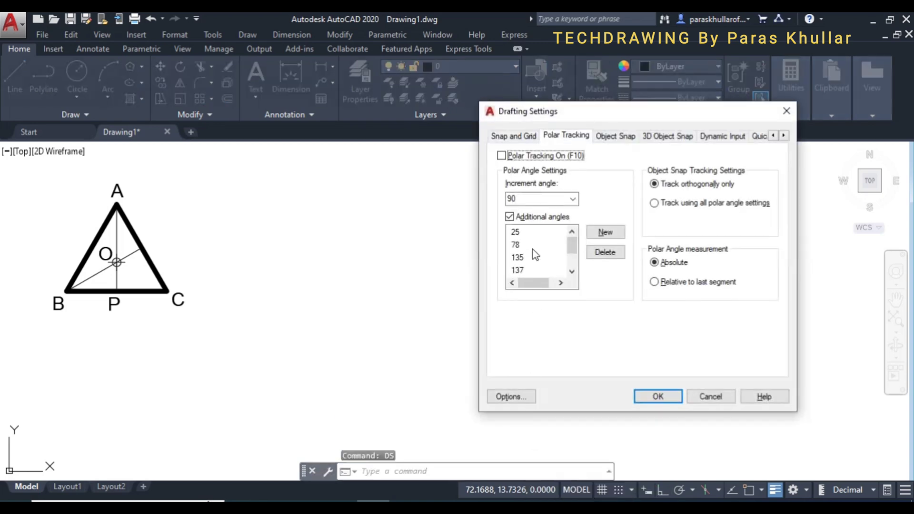
left_click(516, 137)
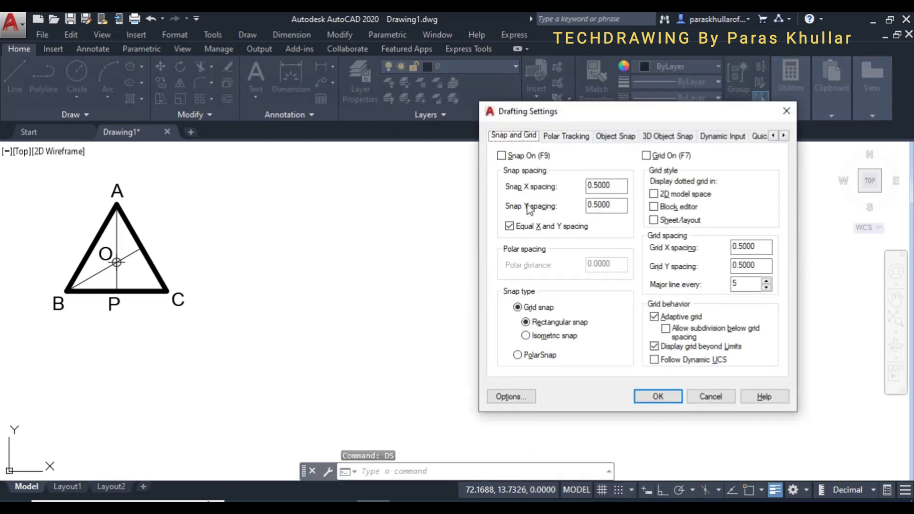
left_click(540, 338)
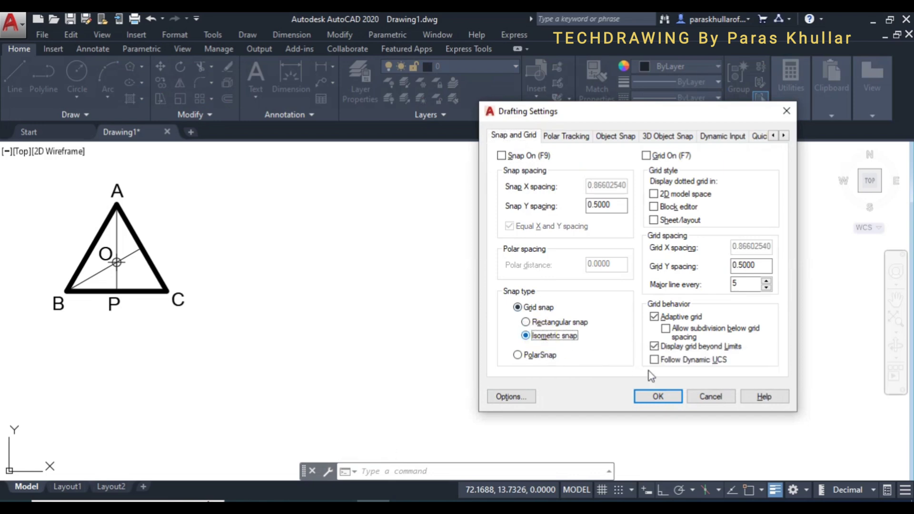
left_click(657, 397)
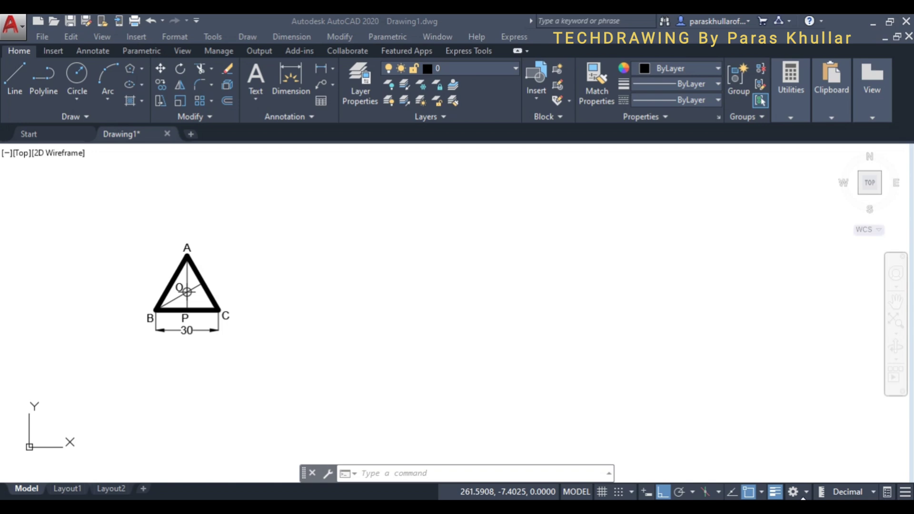
Step: Reopen the Drafting Settings and switch the snap from Rectangular to Isometric snap
left_click(444, 471)
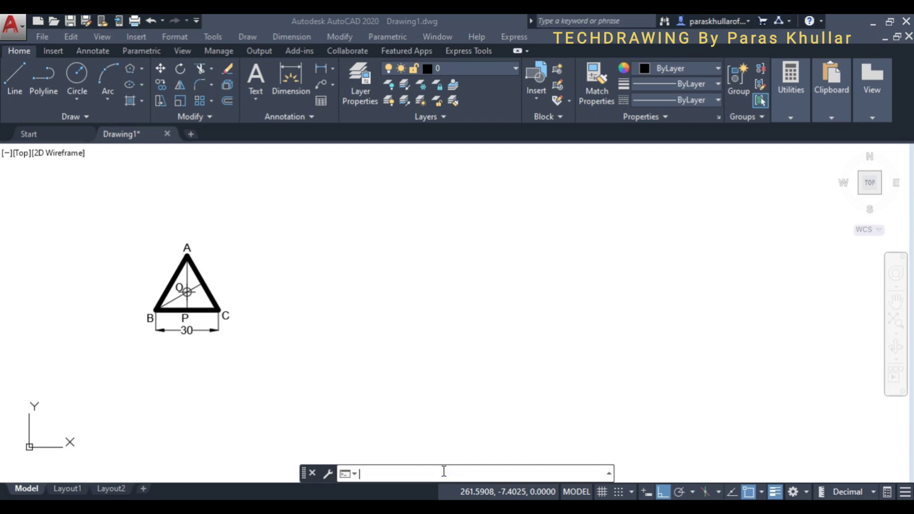
type("D")
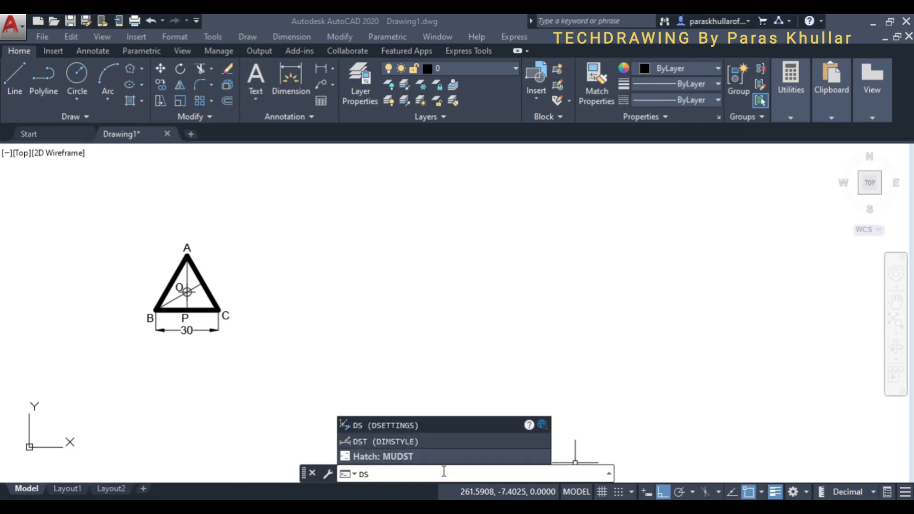
type("S")
key("Return")
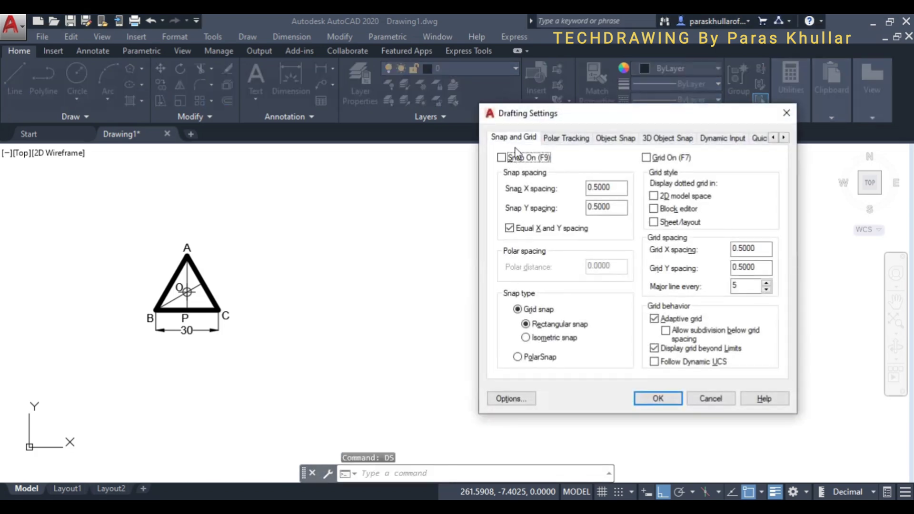
left_click(548, 338)
left_click(657, 400)
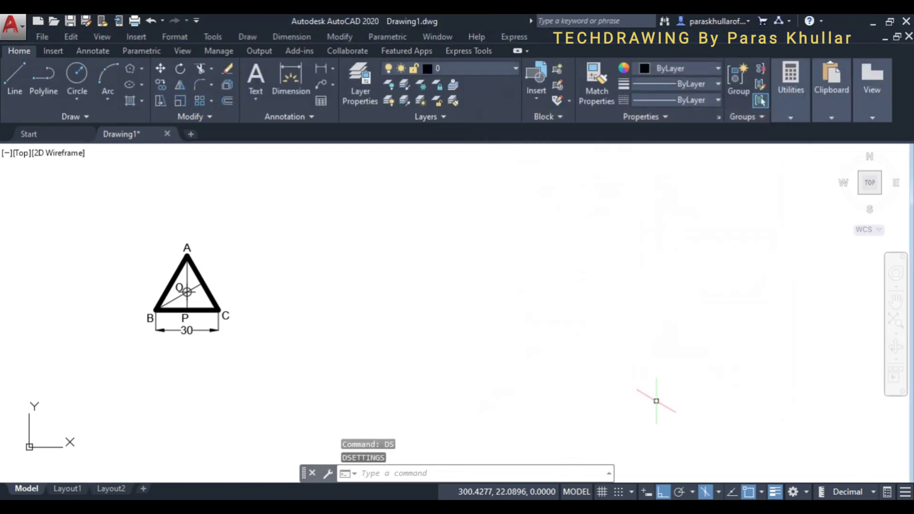
Step: Draw the cube's left isometric face as a closed outline of four 50-unit lines in the empty area beside the triangle
left_click(15, 79)
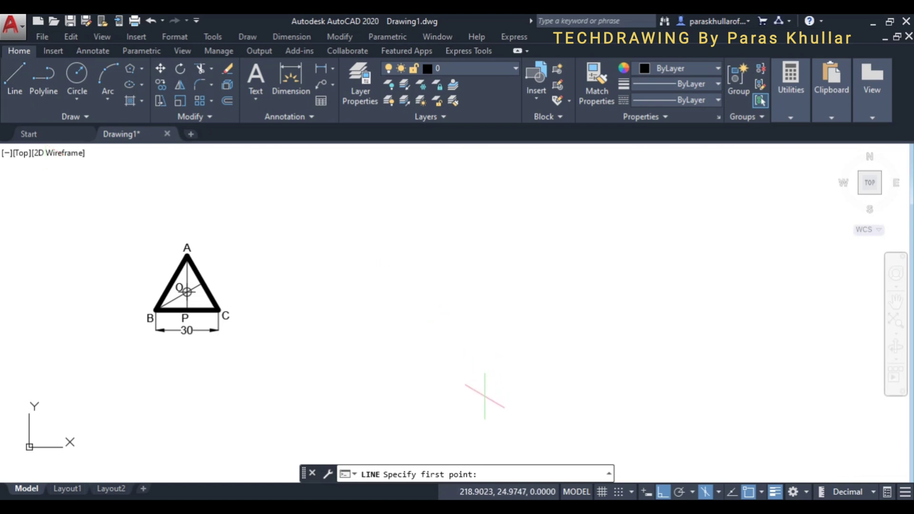
left_click(488, 402)
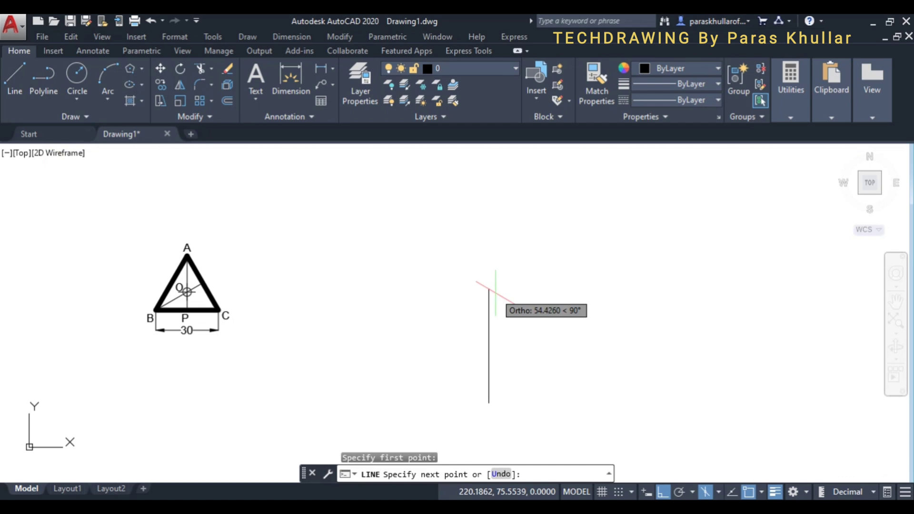
type("50")
key("Return")
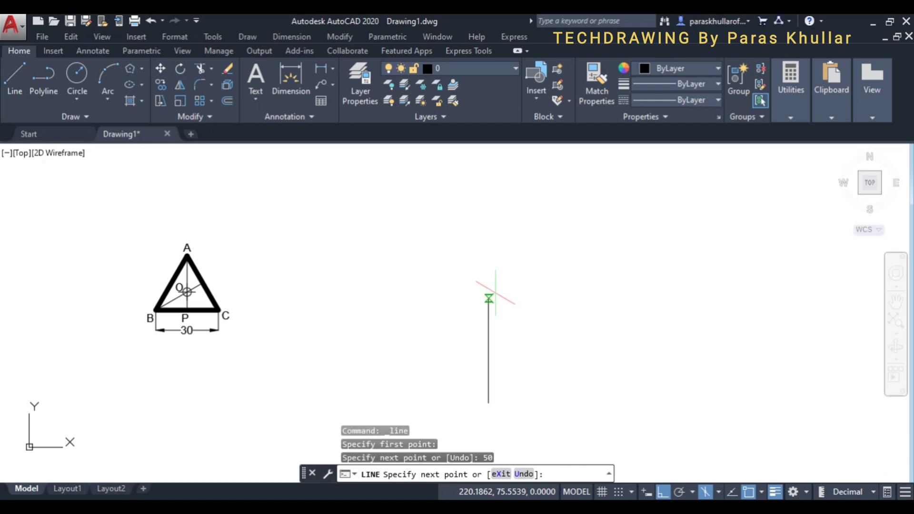
type("50")
key("Return")
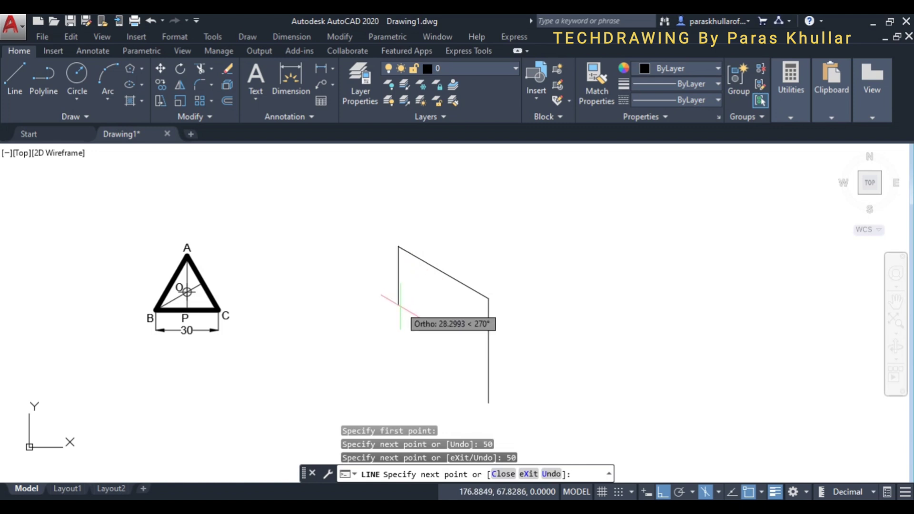
type("50")
key("Return")
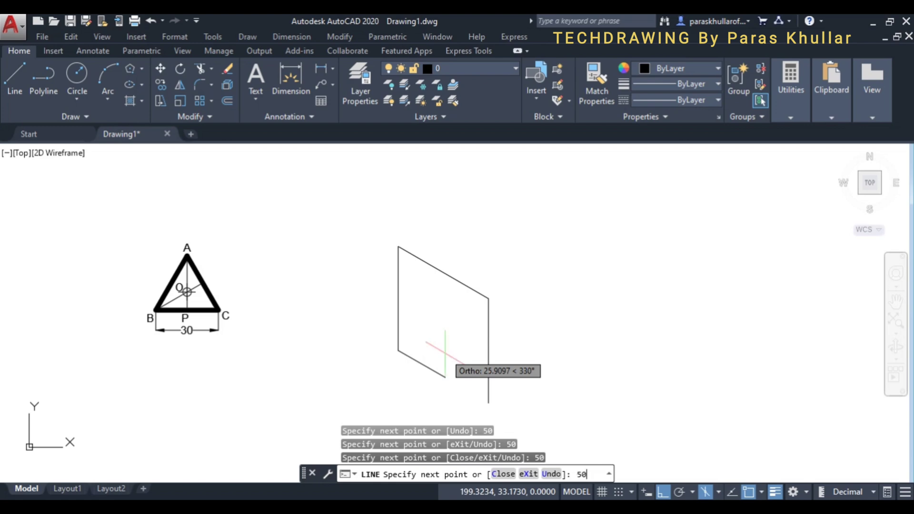
key("Return")
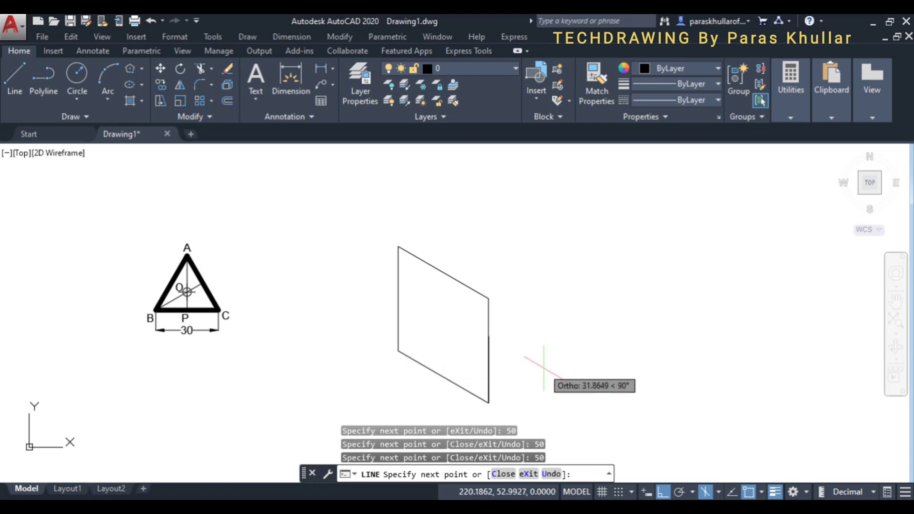
Step: Continue the line through the Top and Right isoplanes to outline the cube's right face with three 50-unit edges
key("F5")
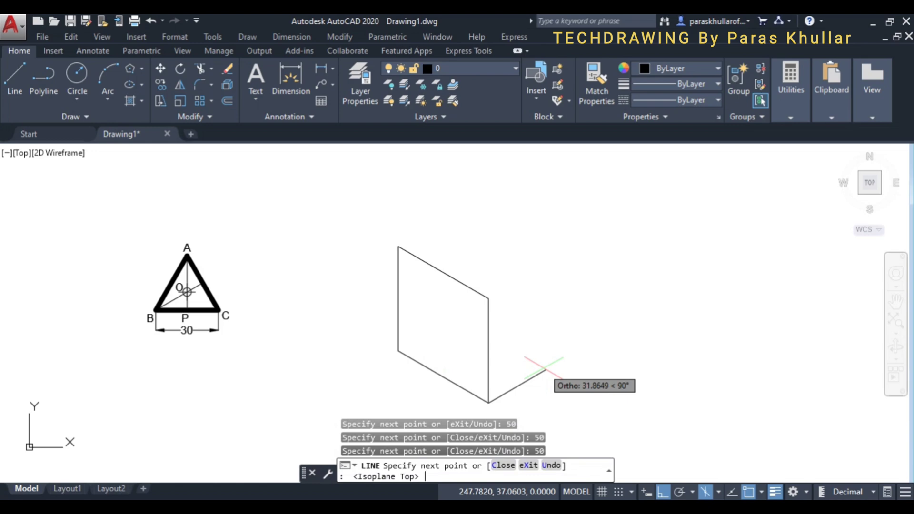
key("Return")
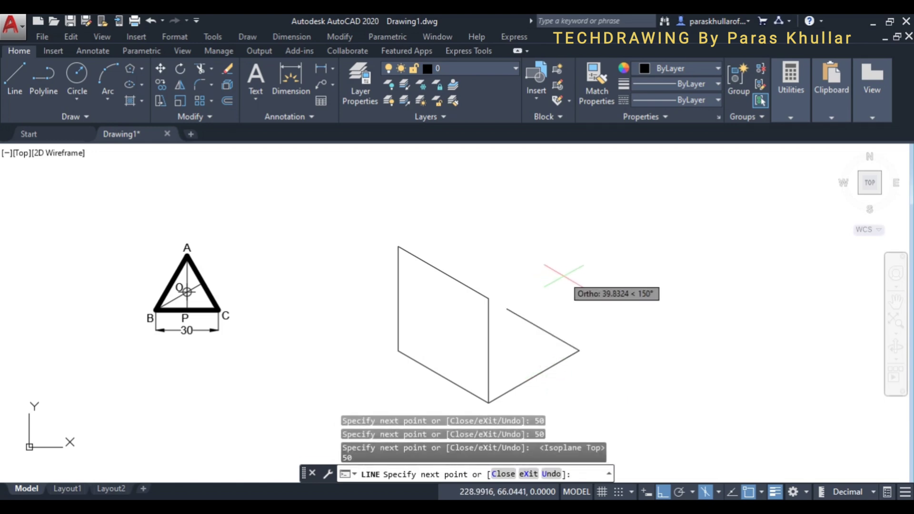
key("F5")
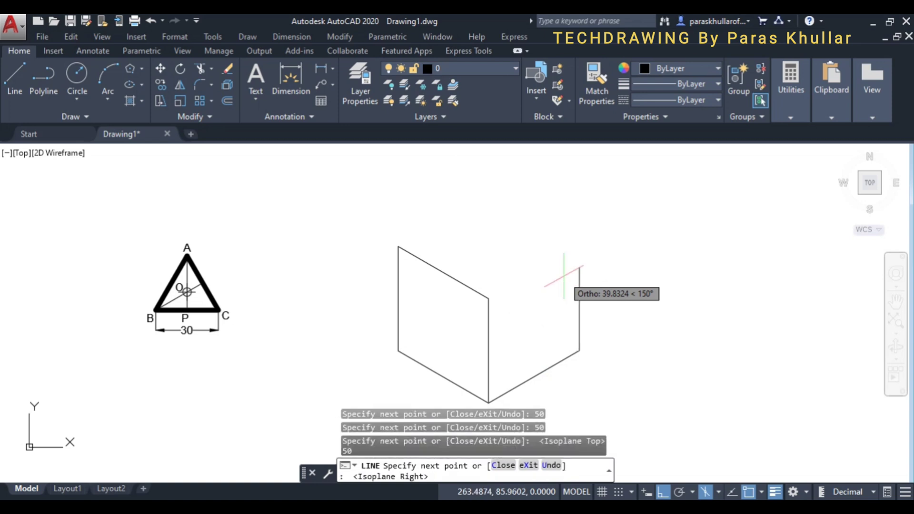
type("50")
key("Return")
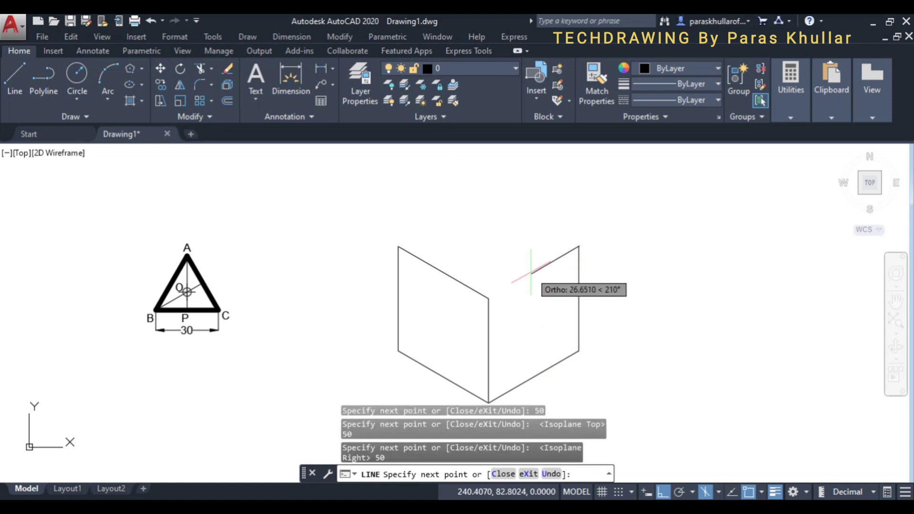
key("Return")
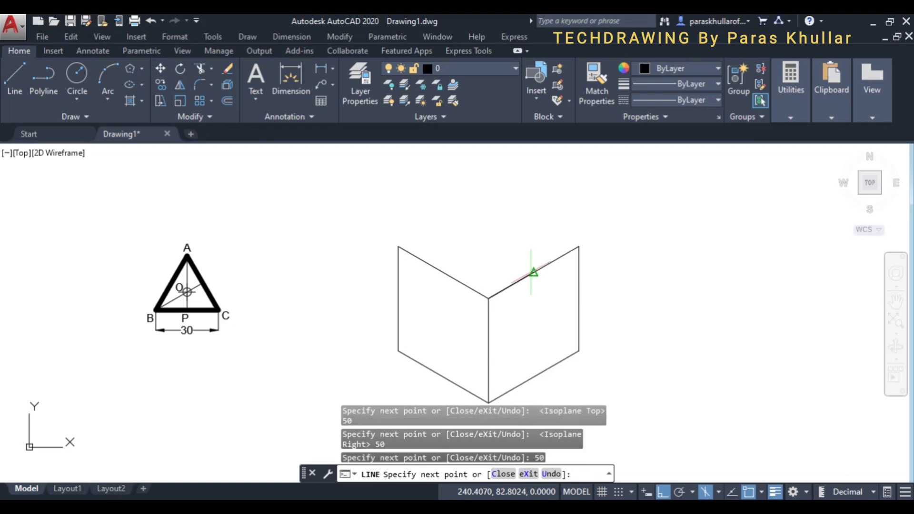
Step: Complete the cube's top face with two 50-unit lines from the upper-left corner, the first in the Top isoplane and the second in Isoplane Left
right_click(552, 202)
left_click(578, 210)
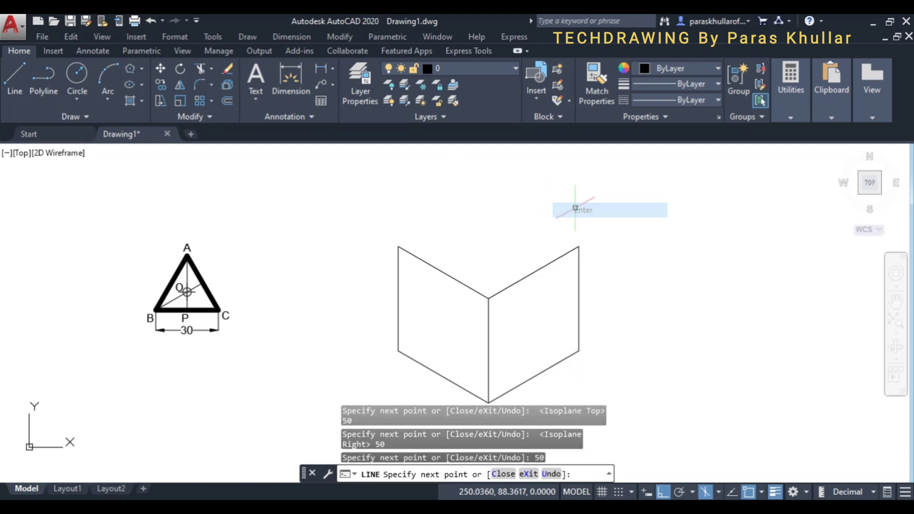
left_click(14, 78)
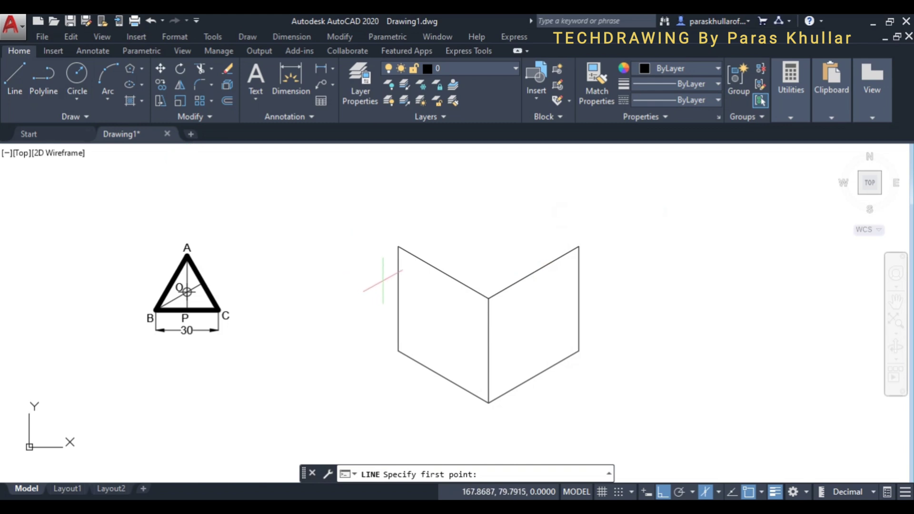
left_click(398, 246)
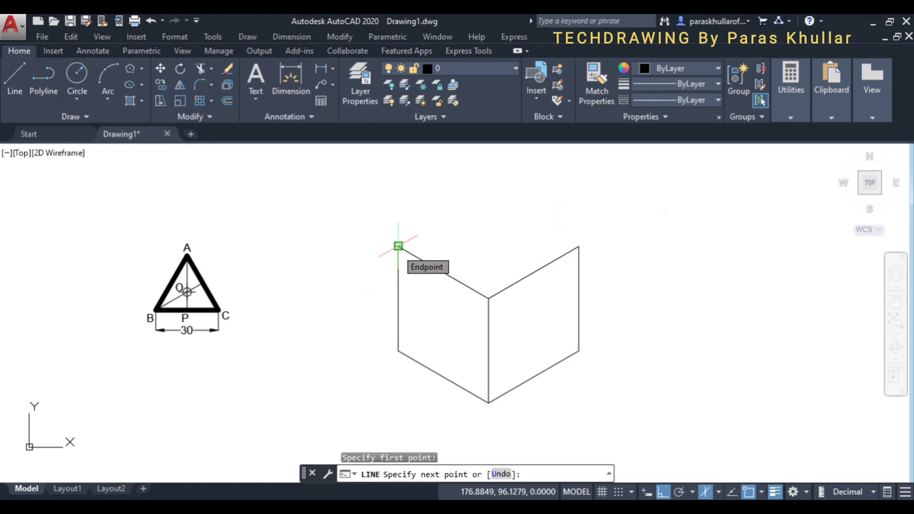
type("50")
key("Return")
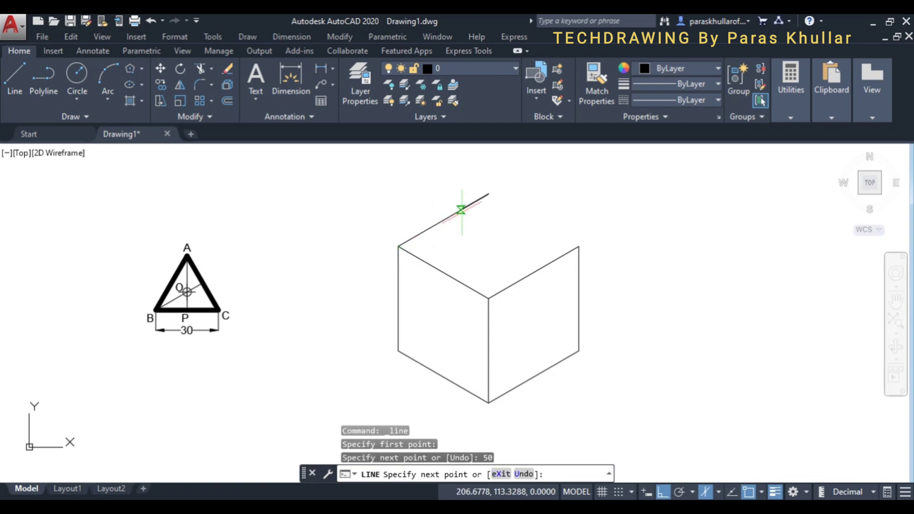
key("F5")
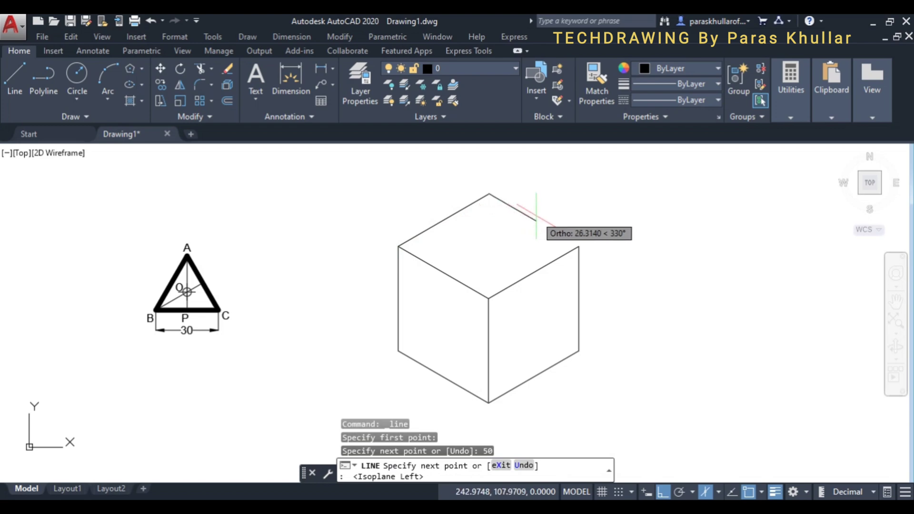
type("50")
key("Return")
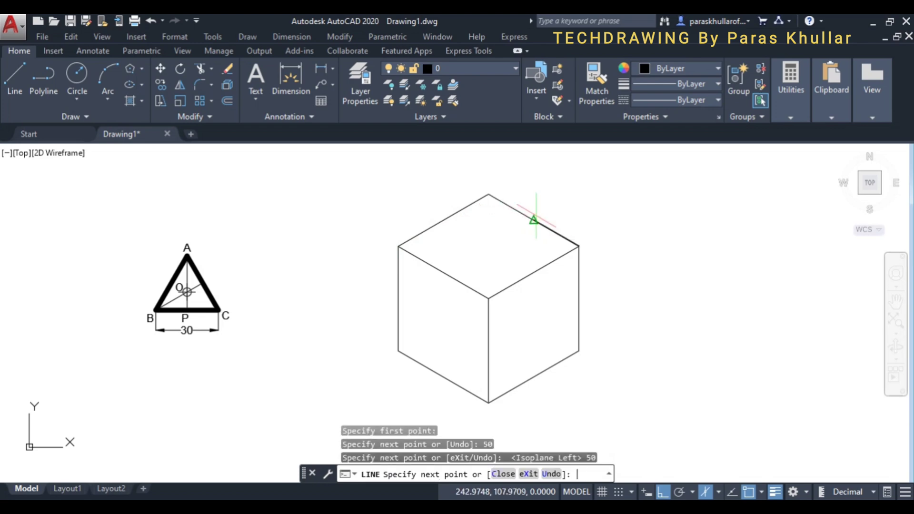
key("Escape")
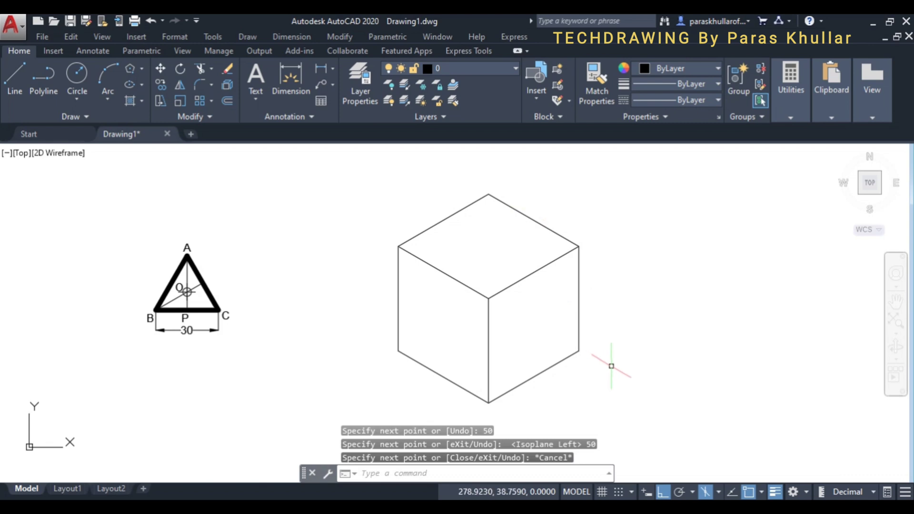
scroll(616, 382, "down", 2)
left_click(631, 395)
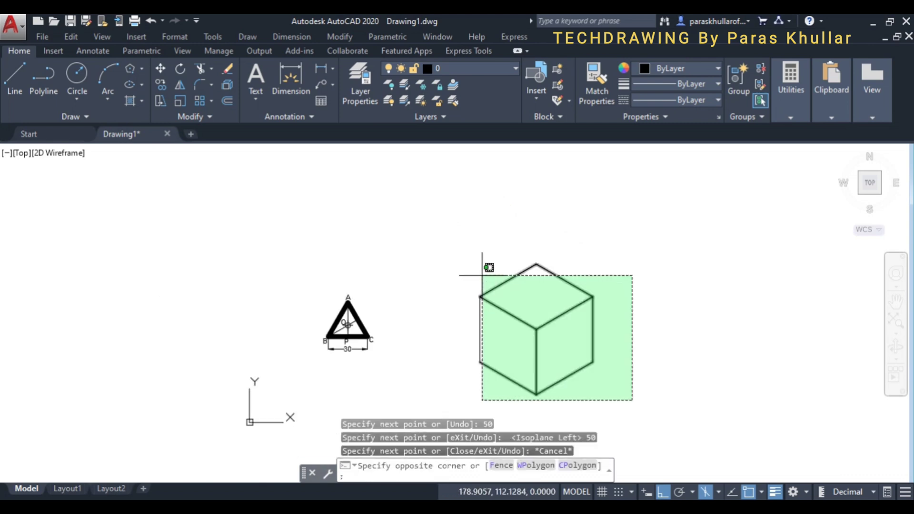
left_click(473, 263)
scroll(530, 275, "up", 2)
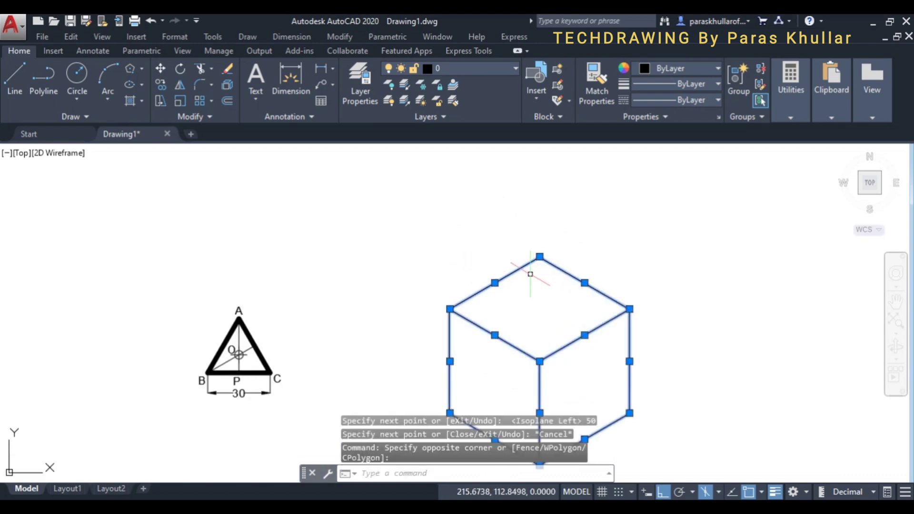
left_click_drag(552, 269, 531, 286)
mouse_move(627, 306)
middle_mouse_down()
mouse_move(616, 302)
mouse_move(607, 265)
middle_mouse_up()
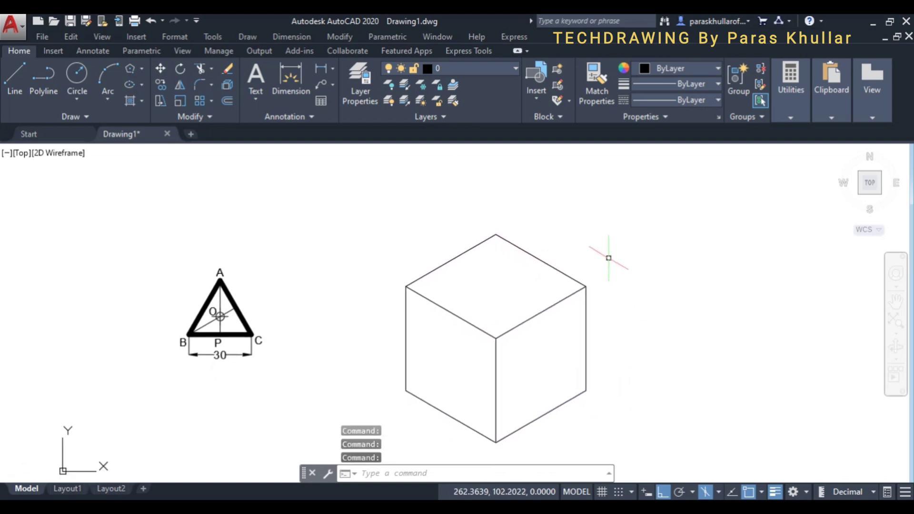
Step: Select all edges of the cube and set their lineweight to 0.60 mm
left_click(607, 443)
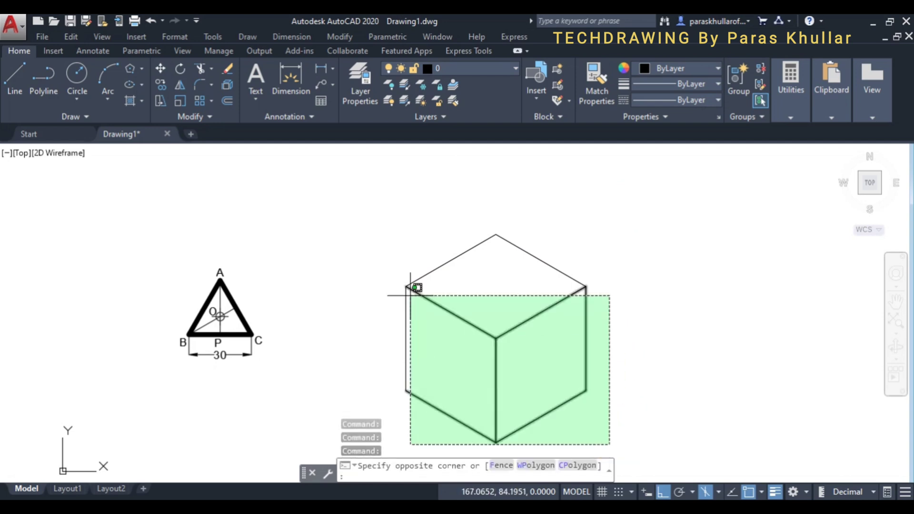
left_click(403, 218)
left_click(693, 85)
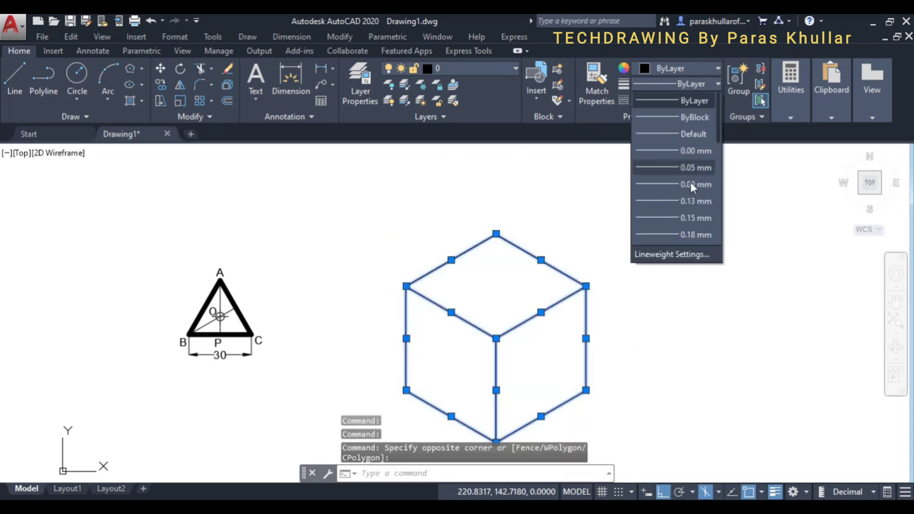
scroll(691, 187, "down", 3)
scroll(691, 186, "down", 2)
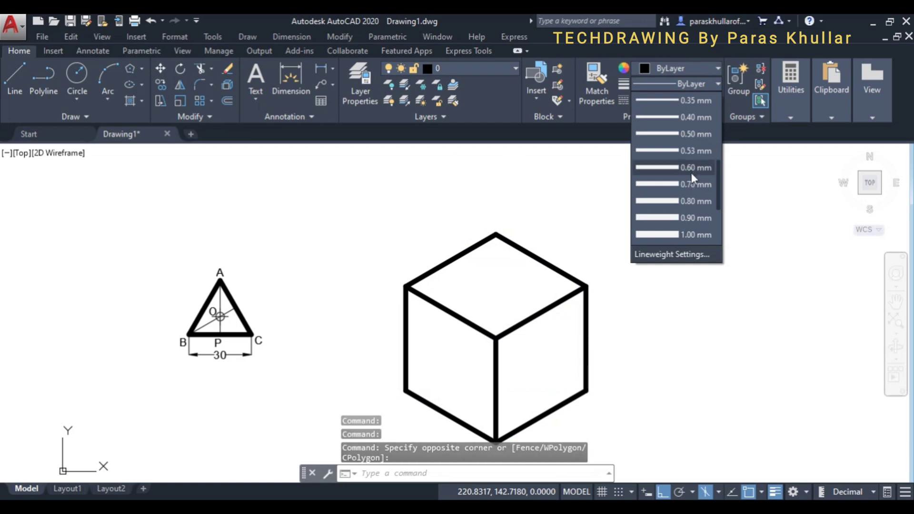
left_click(693, 169)
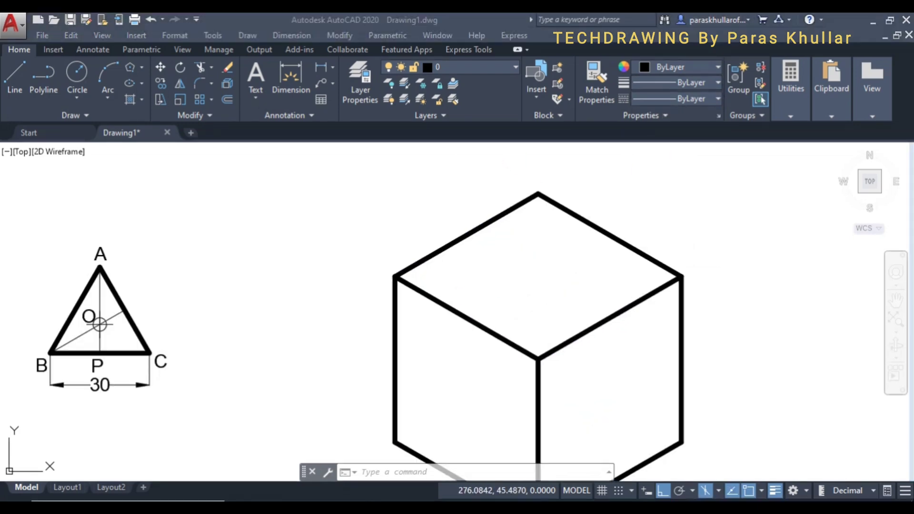
Step: Place a point at the centre of the cube's top face, aligned with the face's corners
scroll(818, 427, "down", 2)
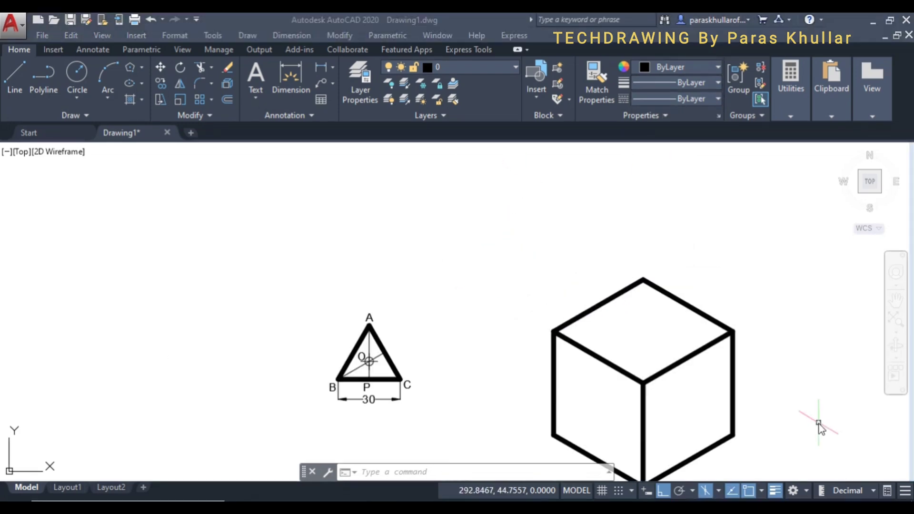
left_click(747, 387)
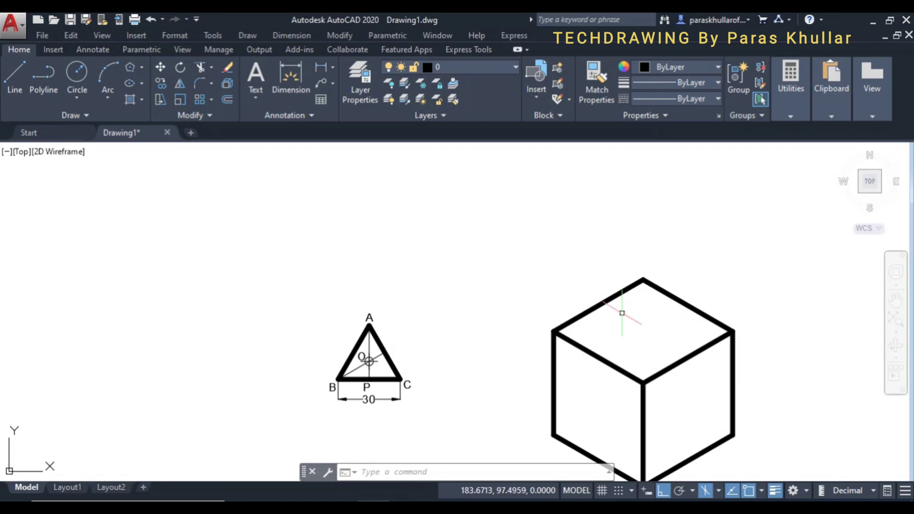
middle_click_drag(648, 321, 551, 292)
scroll(491, 309, "up", 2)
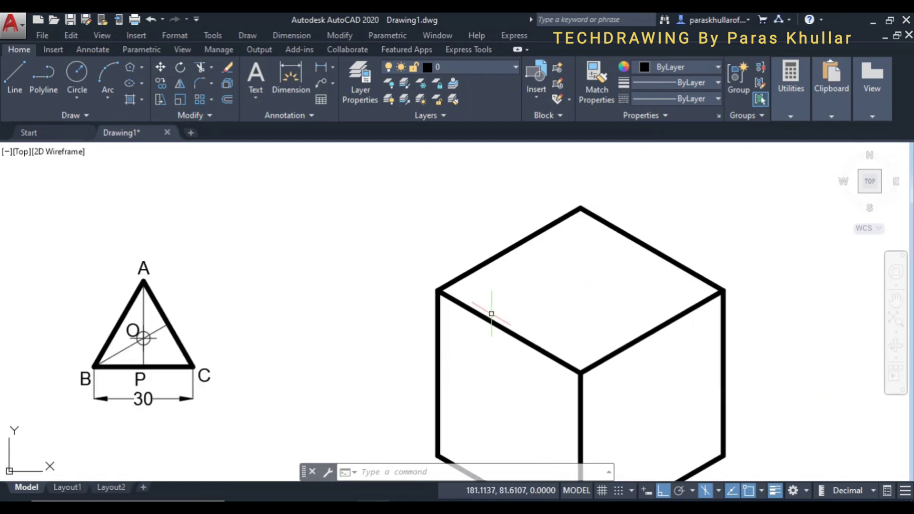
left_click(77, 114)
left_click(76, 132)
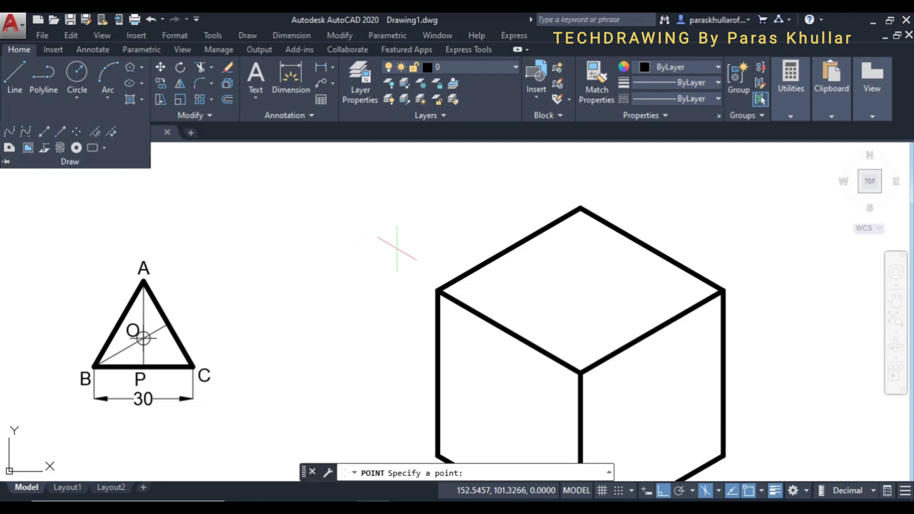
left_click(437, 289)
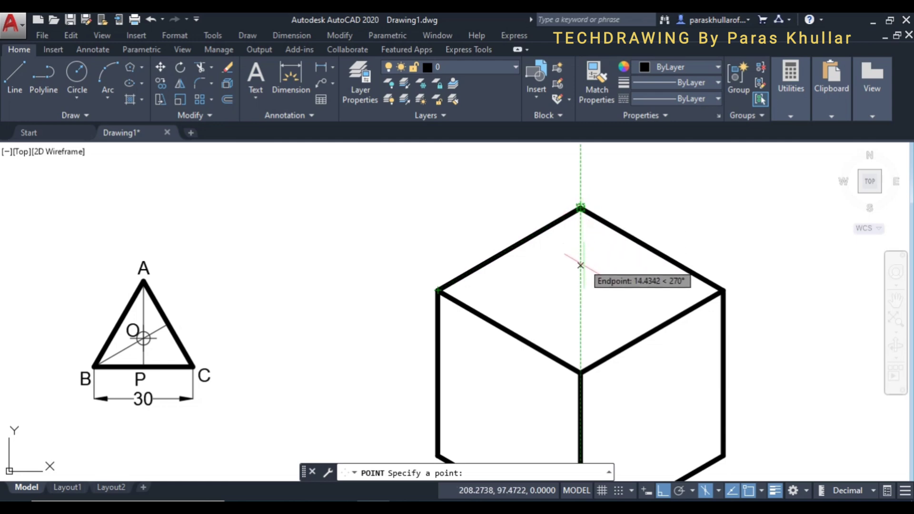
left_click(581, 290)
key("Escape")
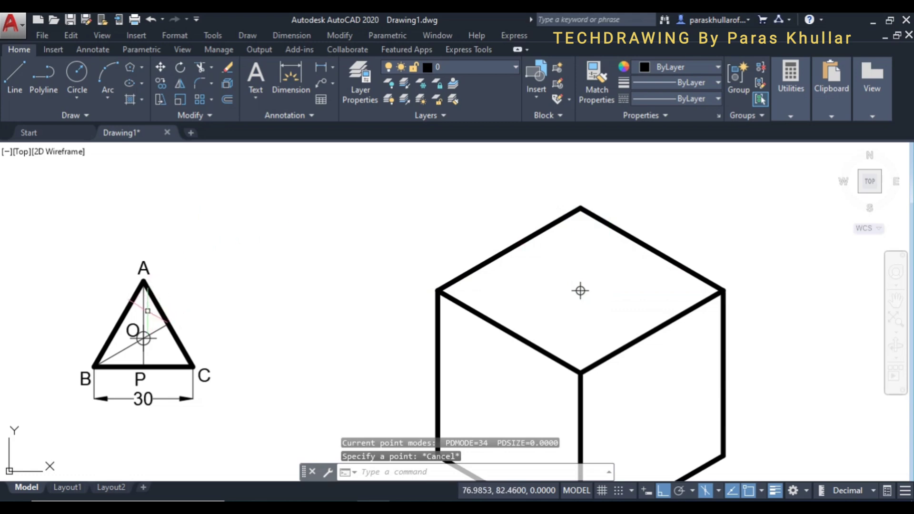
Step: Copy the triangle's line AP from centre O to the point on the cube's top face, with Ortho off
left_click(144, 313)
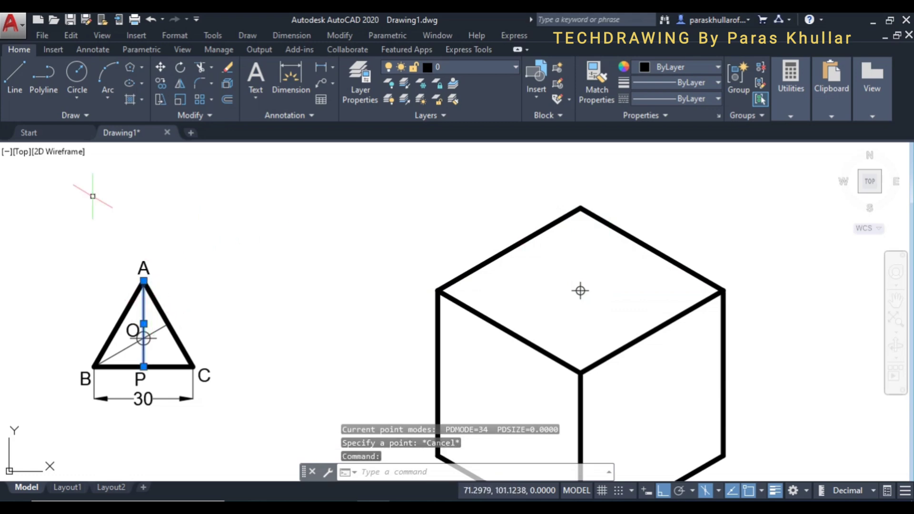
left_click(160, 84)
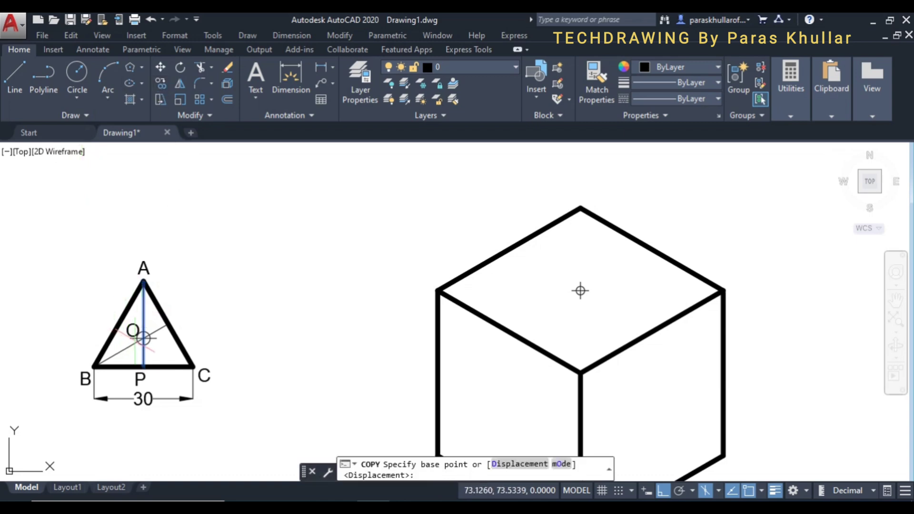
scroll(143, 337, "up", 4)
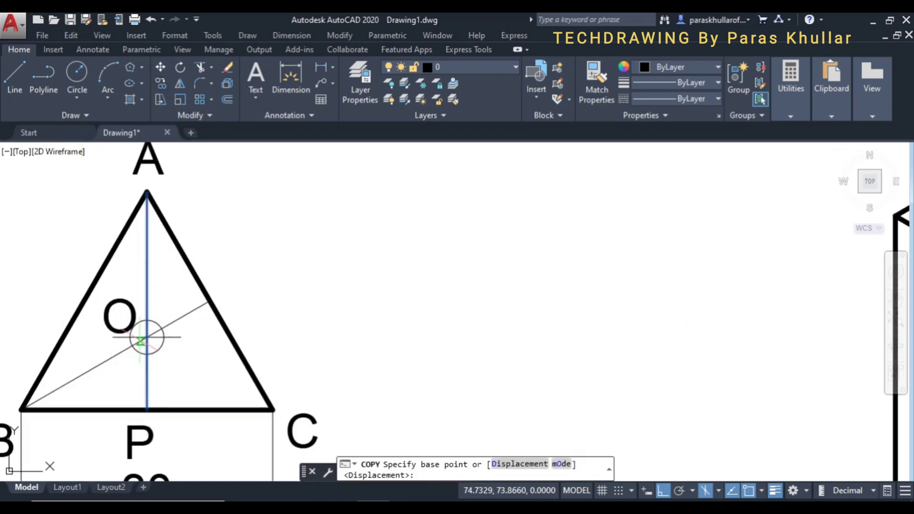
left_click(147, 337)
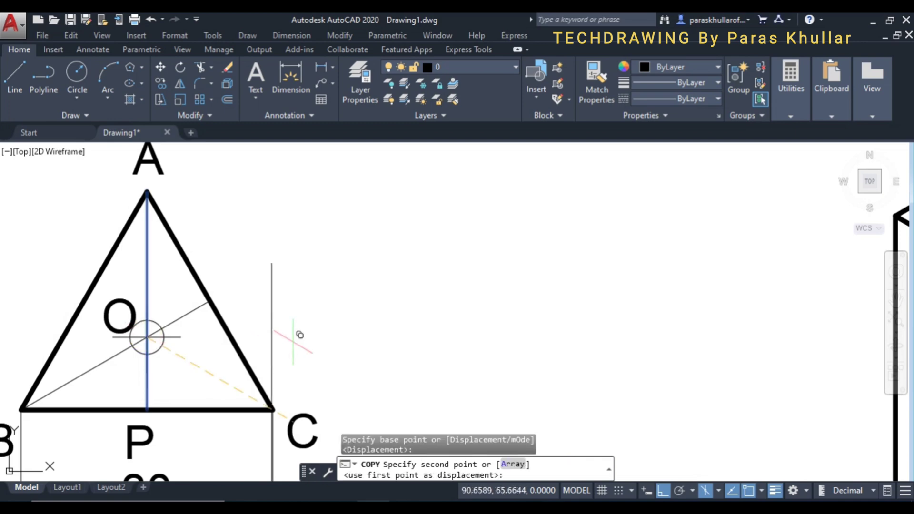
scroll(299, 333, "down", 2)
scroll(480, 300, "down", 2)
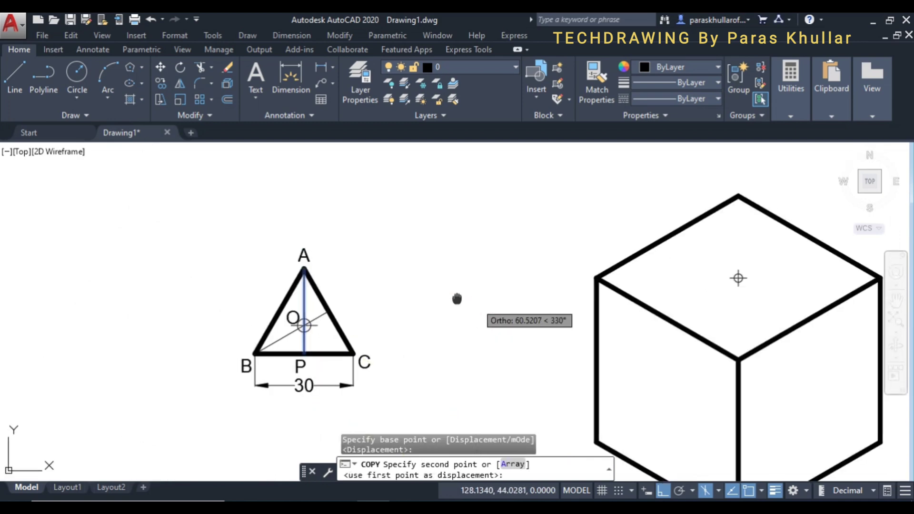
middle_click_drag(483, 295, 442, 288)
key("F8")
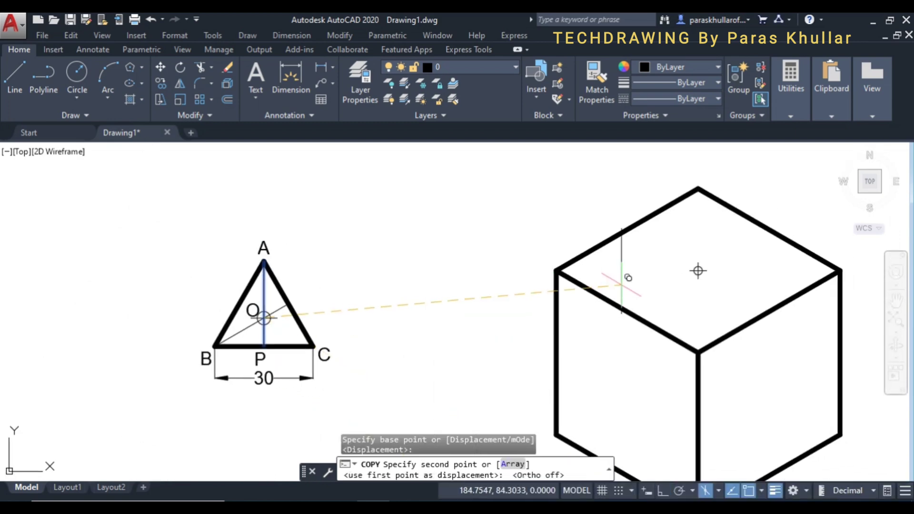
left_click(698, 270)
right_click(698, 270)
left_click(727, 265)
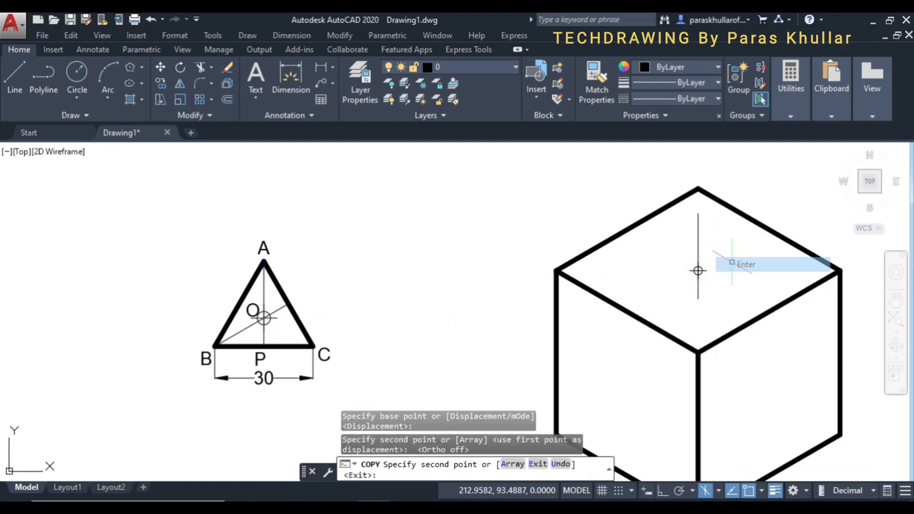
Step: Rotate the copied line by -60 degrees about the centre point of the cube's top face
middle_click_drag(699, 267, 537, 246)
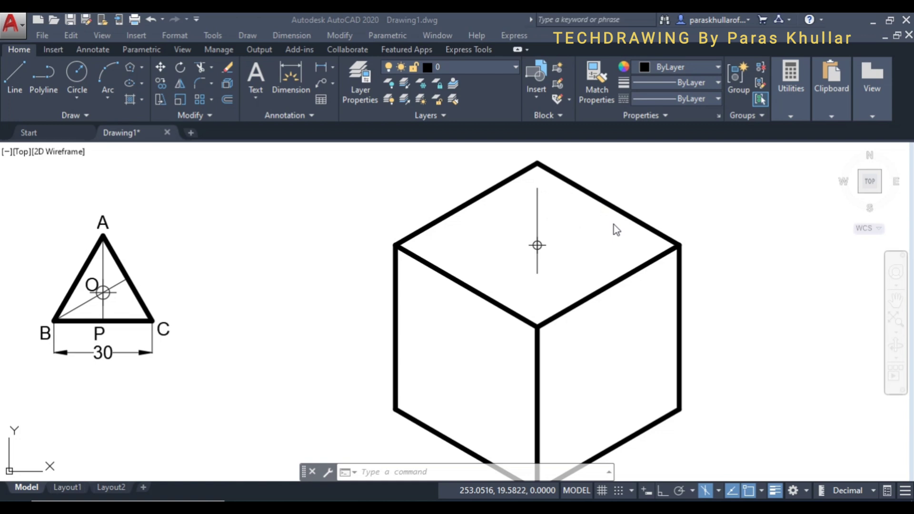
left_click(181, 67)
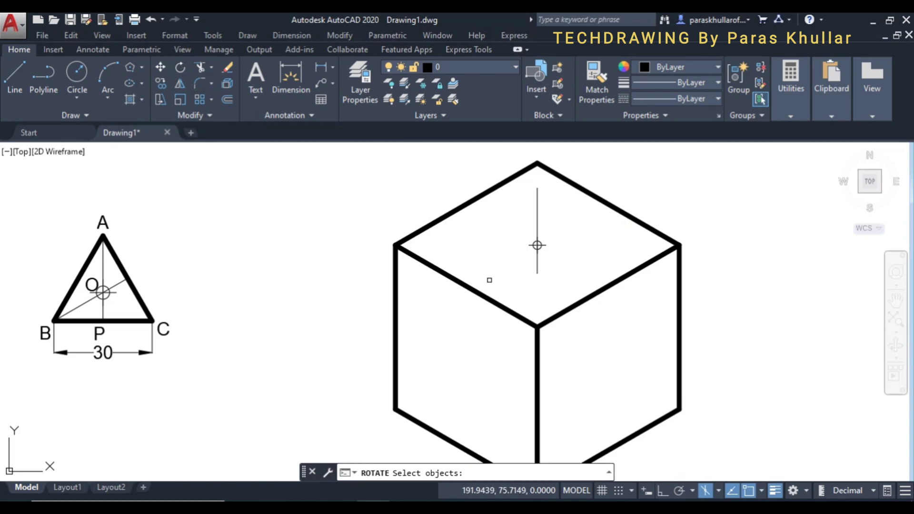
left_click(536, 245)
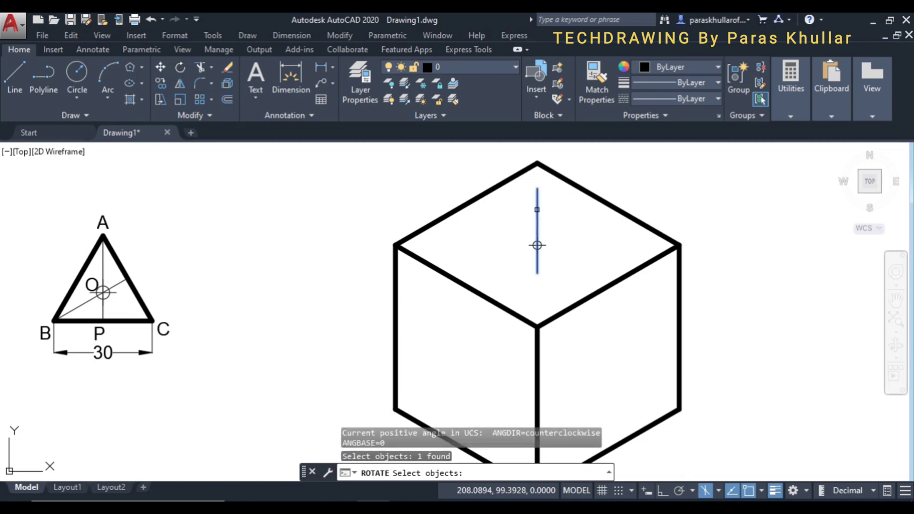
key("Return")
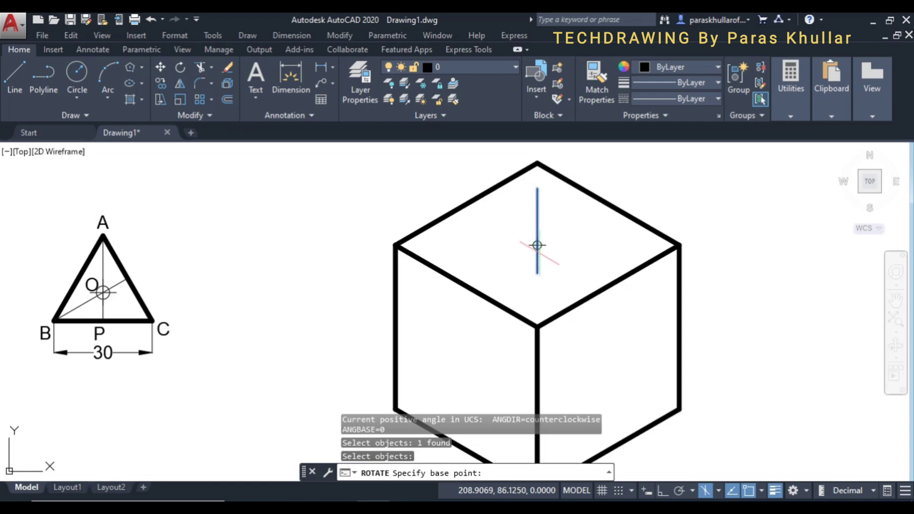
left_click(537, 245)
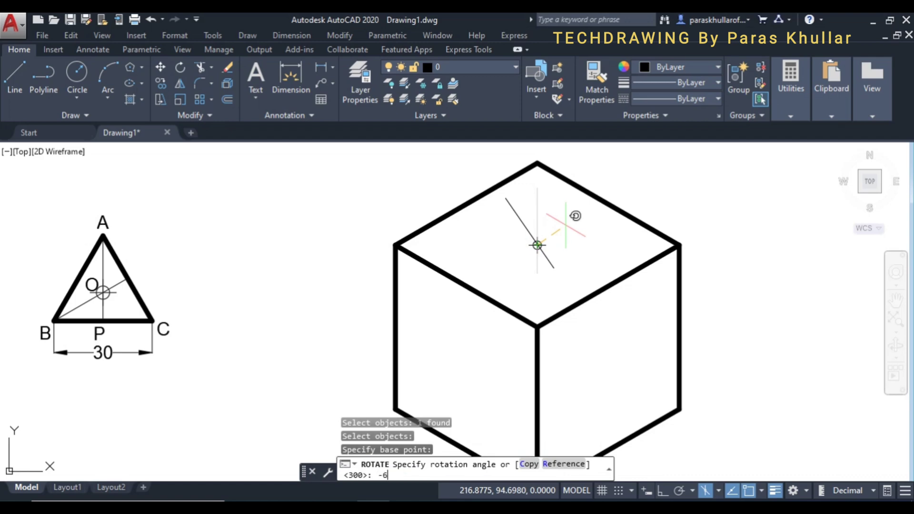
type("-60")
key("Return")
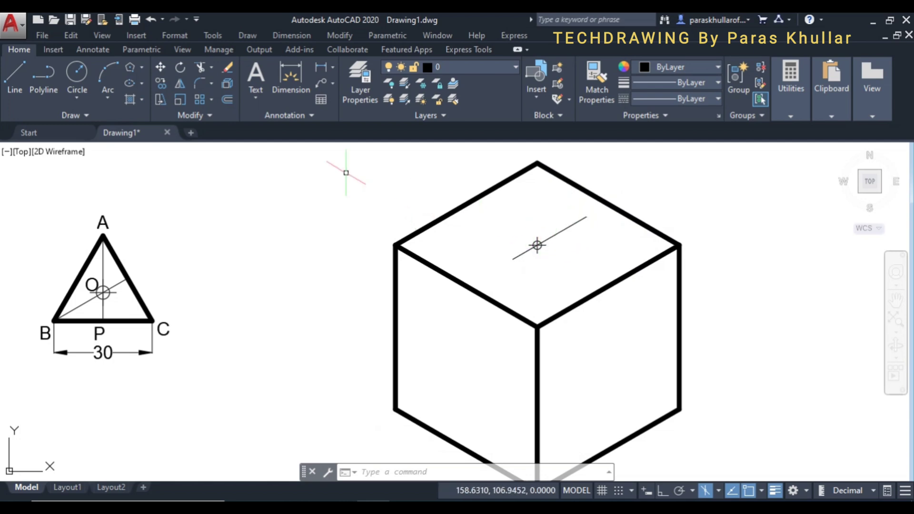
Step: With Ortho on, draw a 15-unit line at 150° from the lower-left end of the rotated line on the cube's top face
left_click(17, 75)
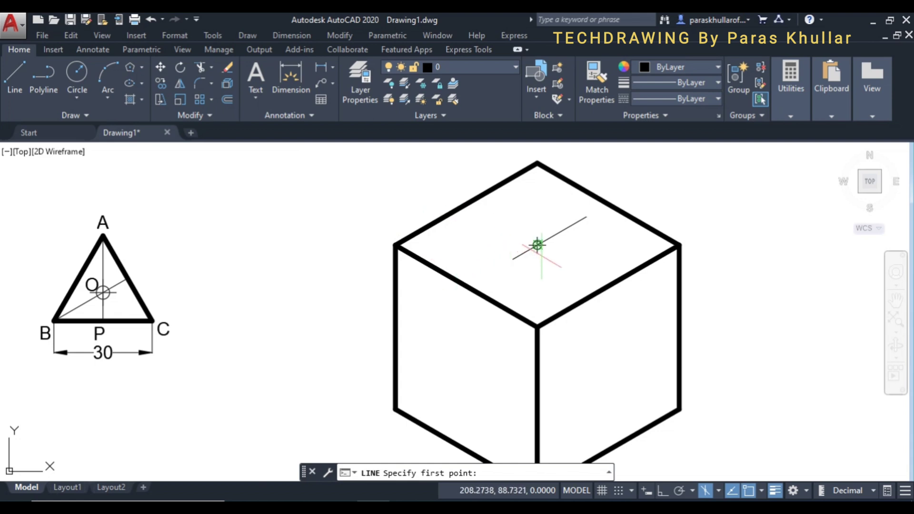
left_click(512, 258)
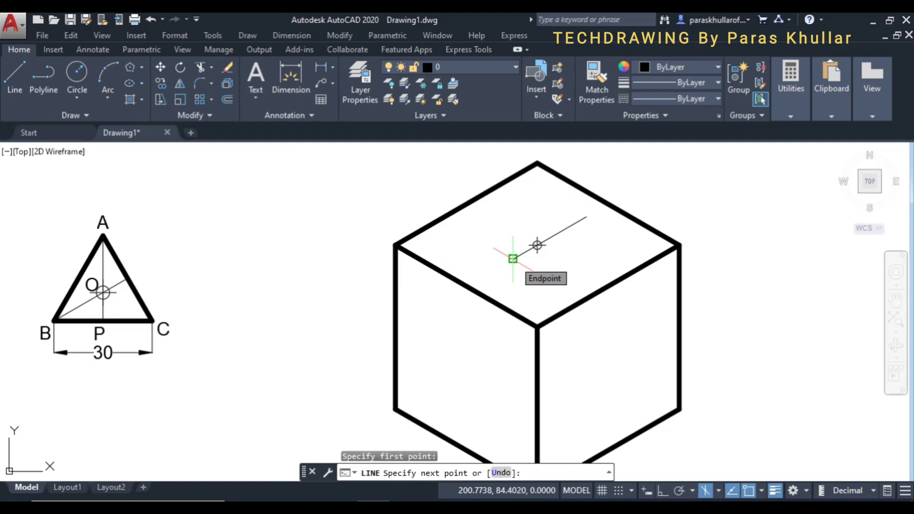
key("F8")
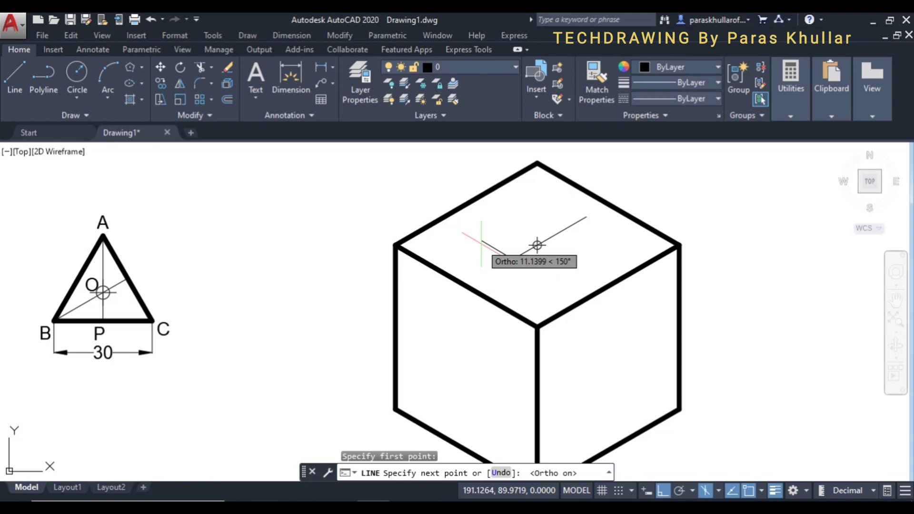
type("15")
key("Return")
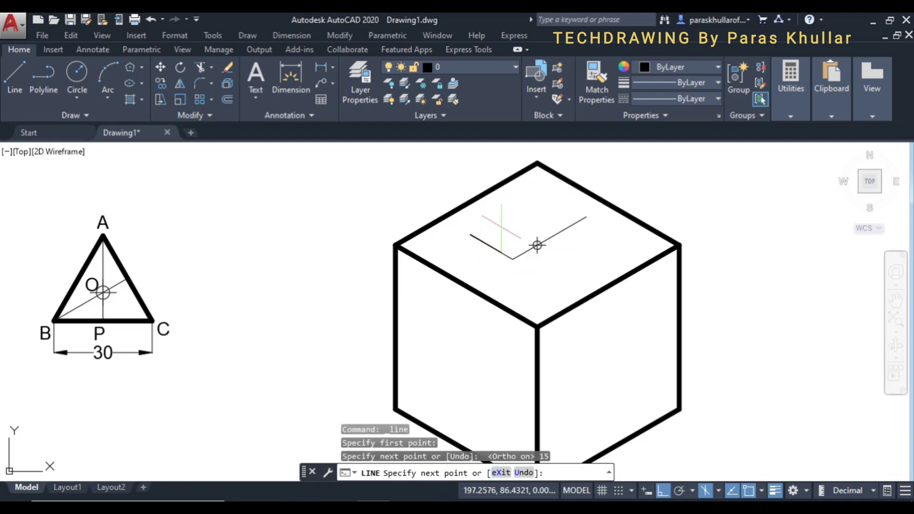
right_click(507, 222)
left_click(532, 229)
Step: Draw a second 15-unit line from the same end of the rotated line in the opposite direction, at 330°
right_click(535, 241)
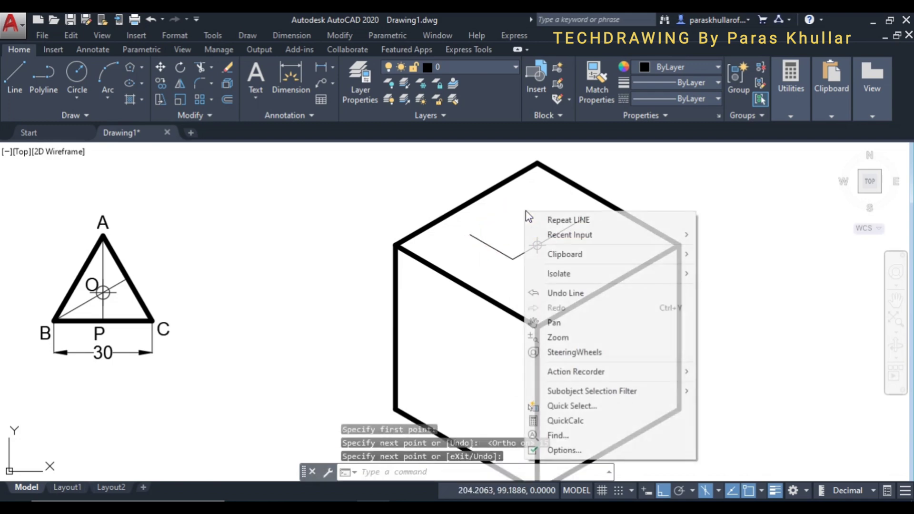
left_click(535, 218)
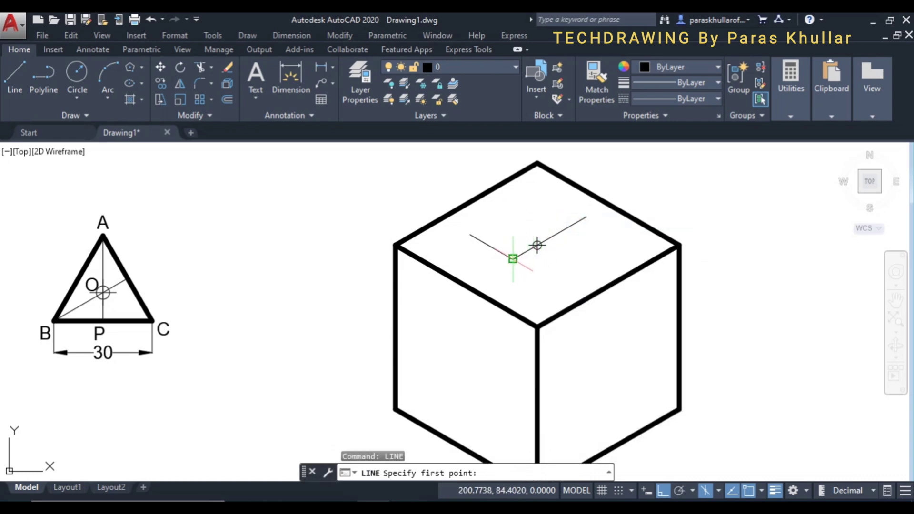
left_click(513, 259)
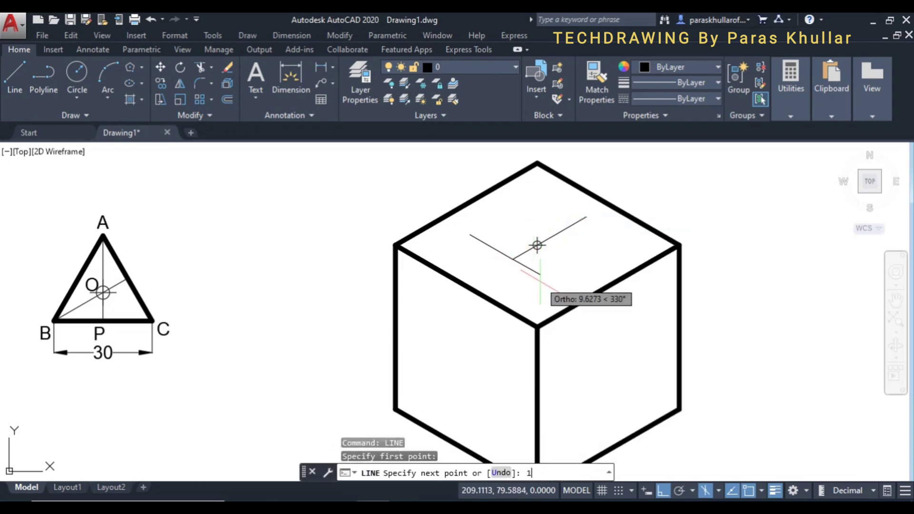
type("15")
key("Return")
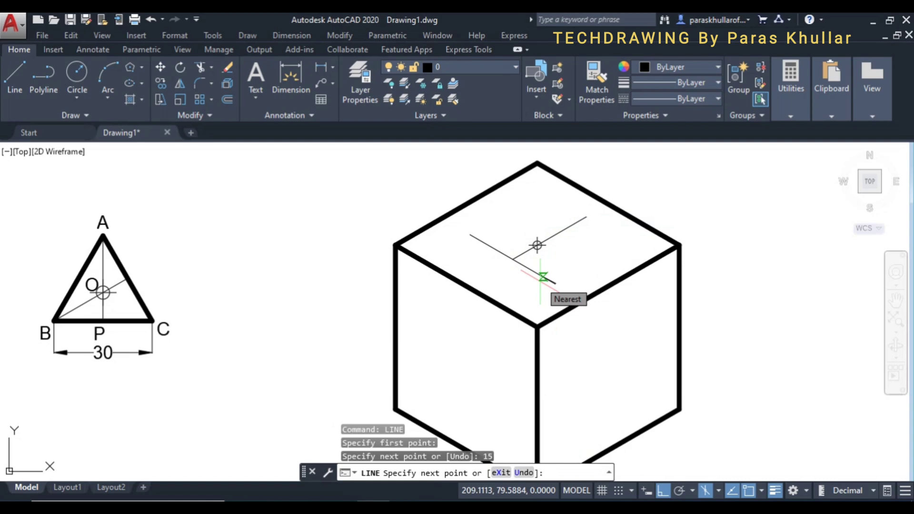
Step: With Ortho off, draw the triangle's two remaining sides through the rotated line's upper end to the free end of the first base half
key("F8")
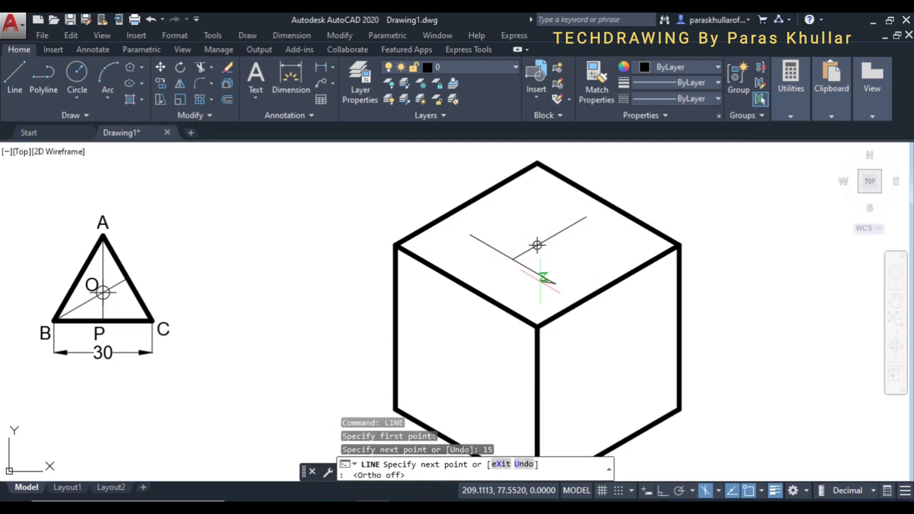
left_click(586, 216)
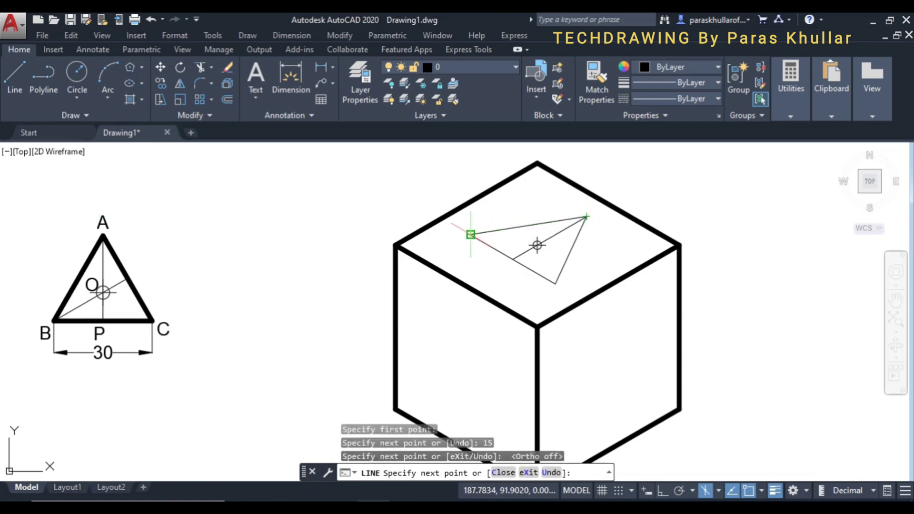
left_click(471, 234)
right_click(646, 192)
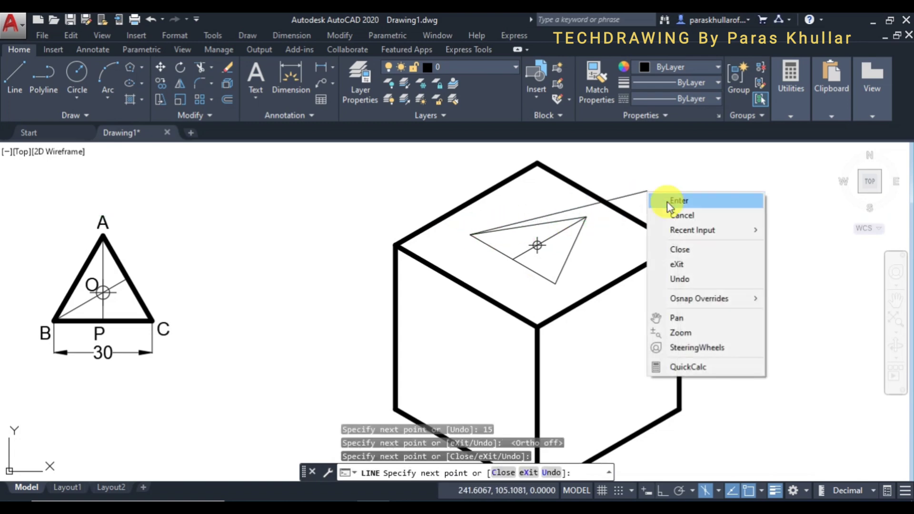
left_click(663, 198)
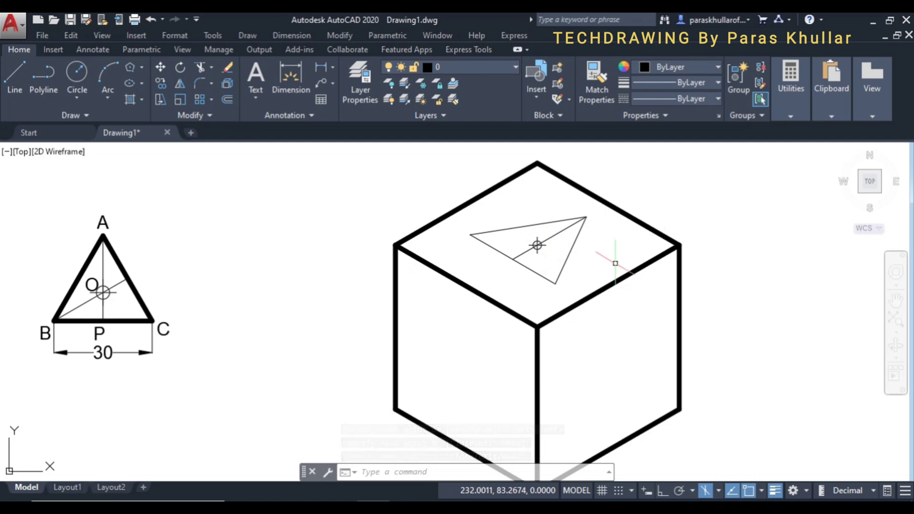
Step: Set the lineweight of the isometric triangle's two sides and both base halves to 0.60 mm
left_click(574, 245)
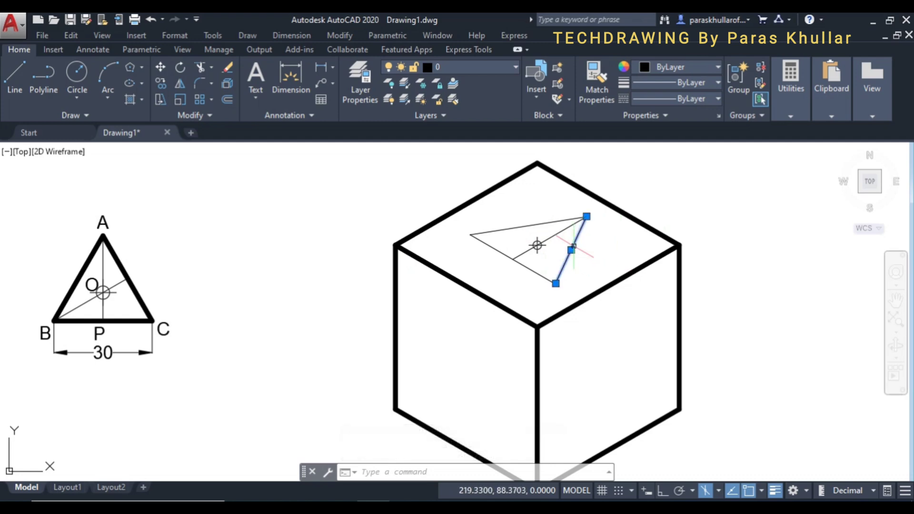
left_click(554, 220)
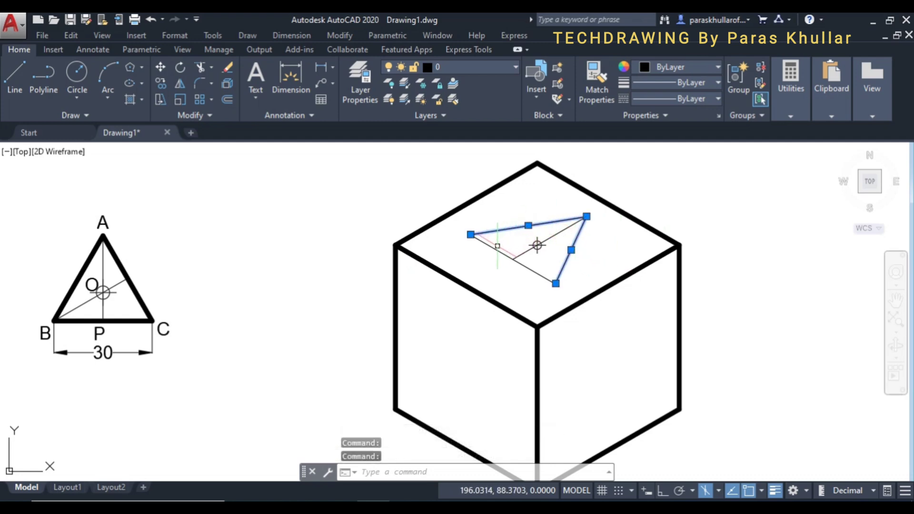
left_click(490, 246)
left_click(524, 266)
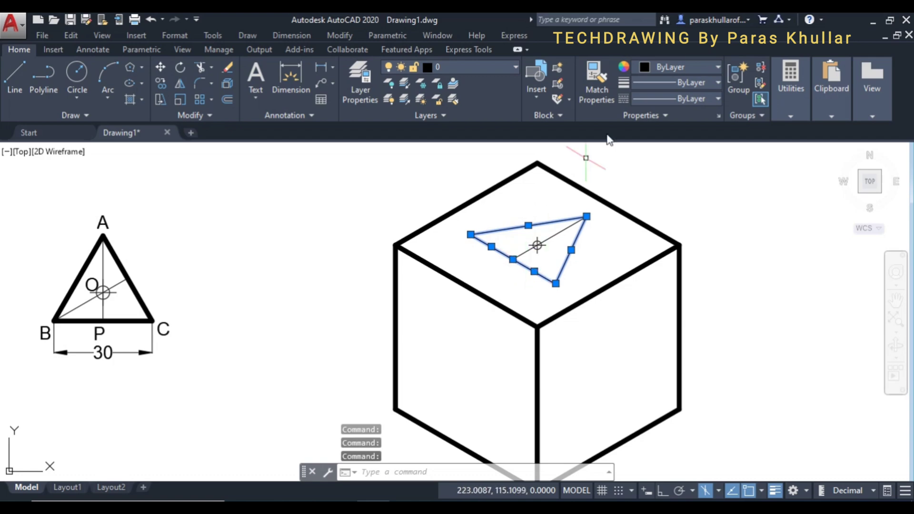
left_click(673, 85)
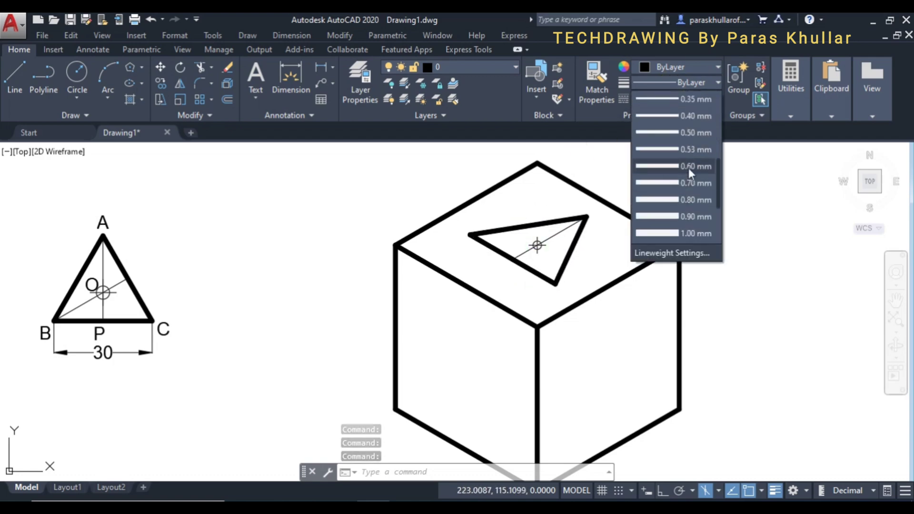
left_click(688, 167)
key("Escape")
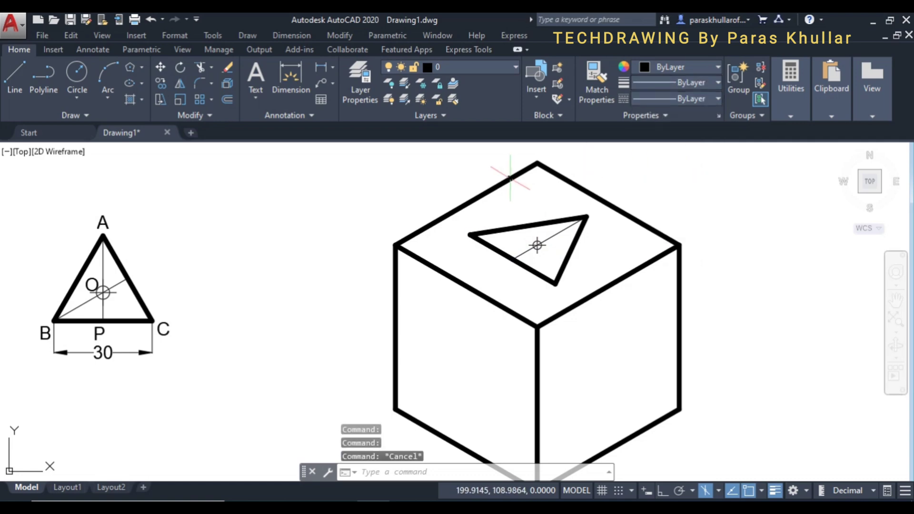
Step: With Ortho on, draw a 50-unit vertical line upward from the centre point of the cube's top face
scroll(373, 246, "down", 2)
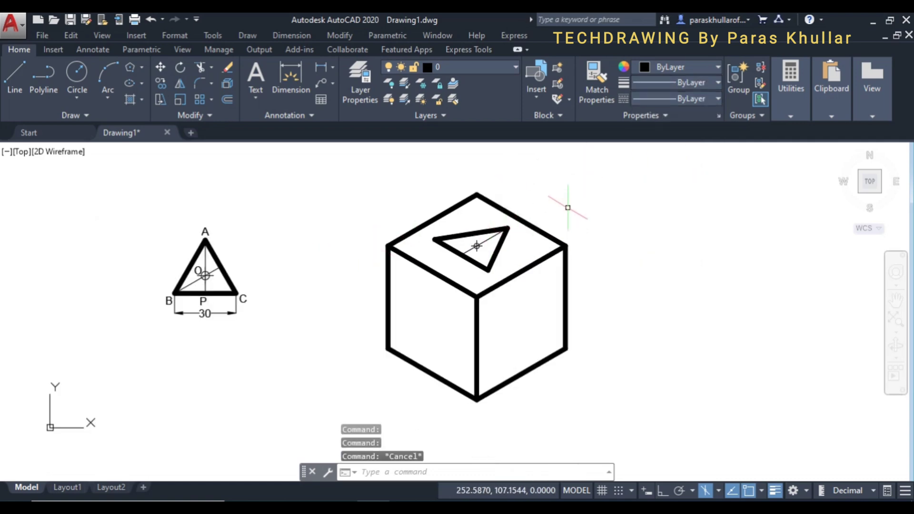
middle_click_drag(568, 208, 561, 247)
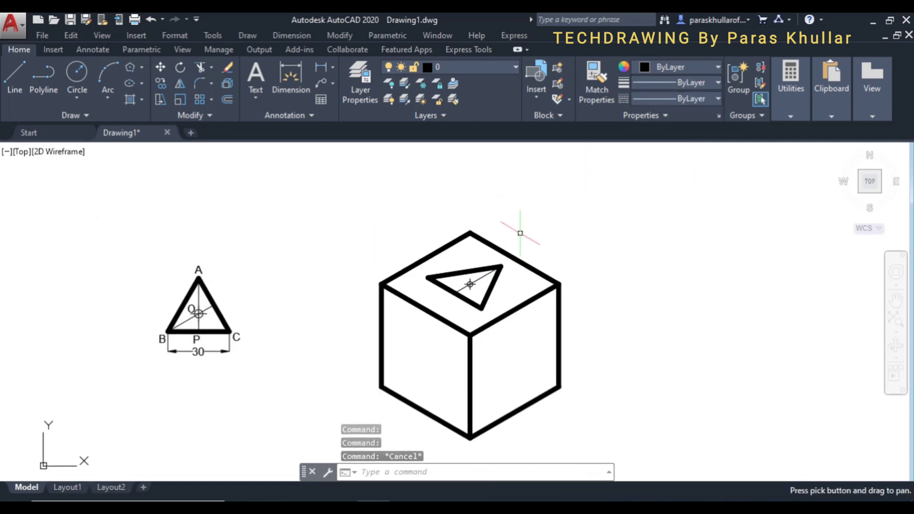
left_click(15, 73)
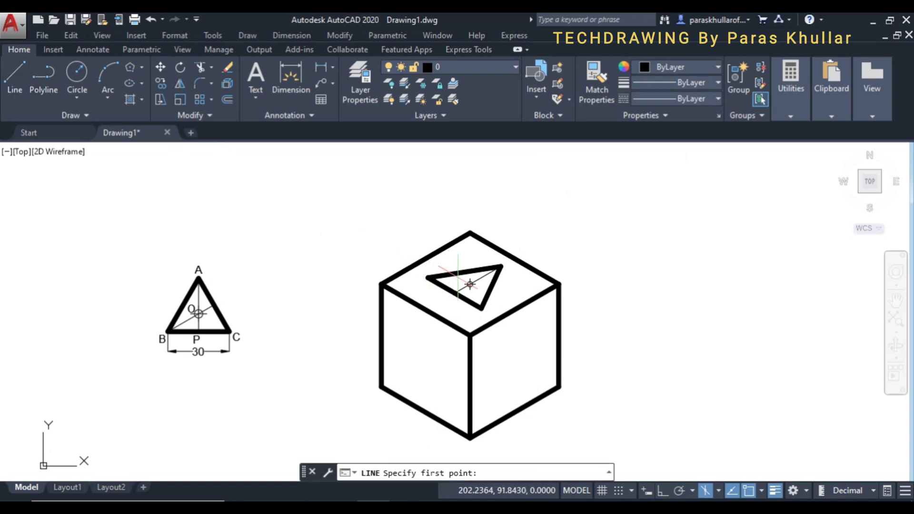
left_click(469, 284)
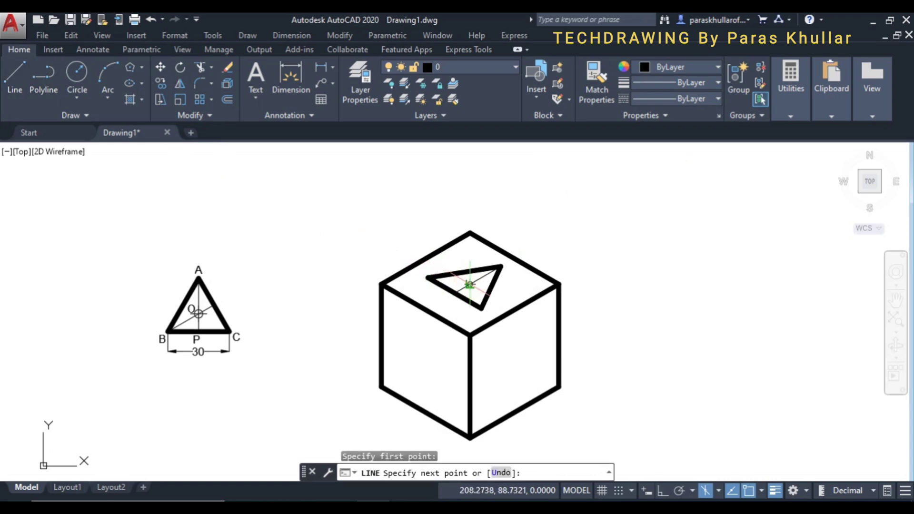
key("F8")
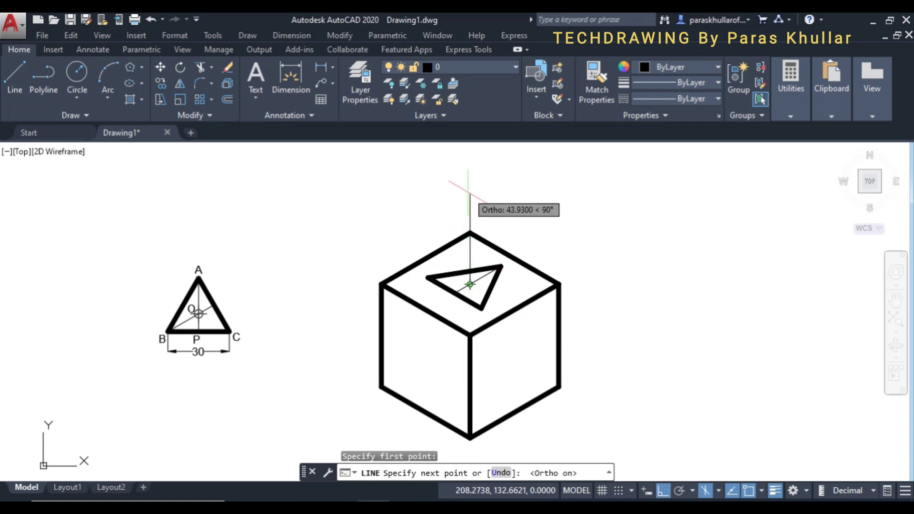
key("Return")
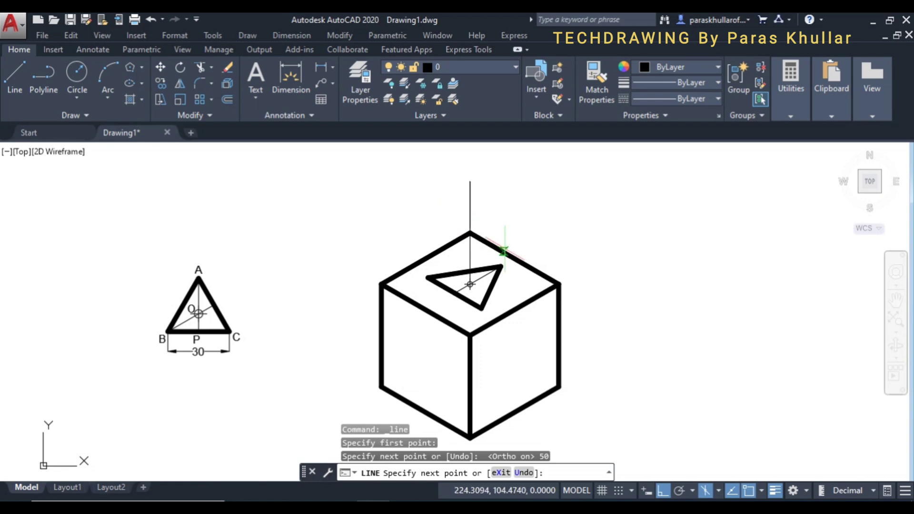
Step: With Ortho off, draw a slant edge from the vertical line's top end to the isometric triangle's upper-right corner, and delete the vertical line
key("F8")
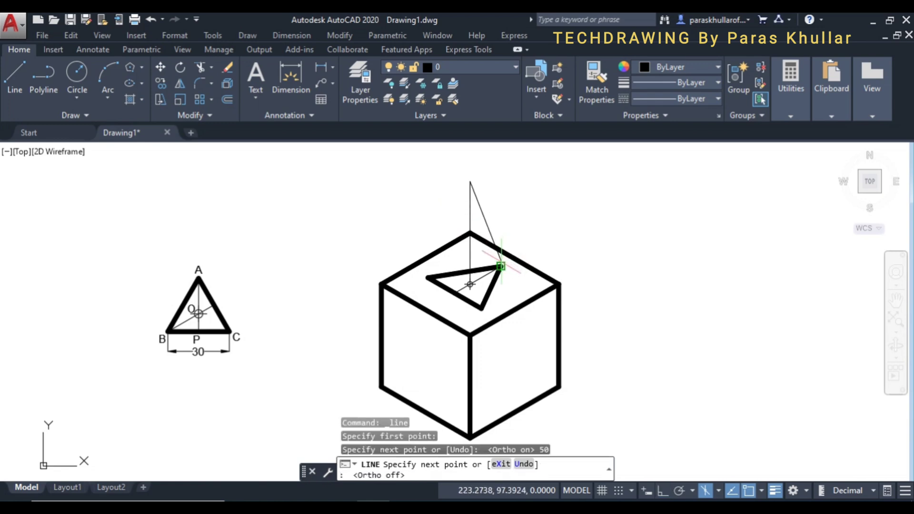
left_click(501, 266)
right_click(560, 204)
left_click(588, 210)
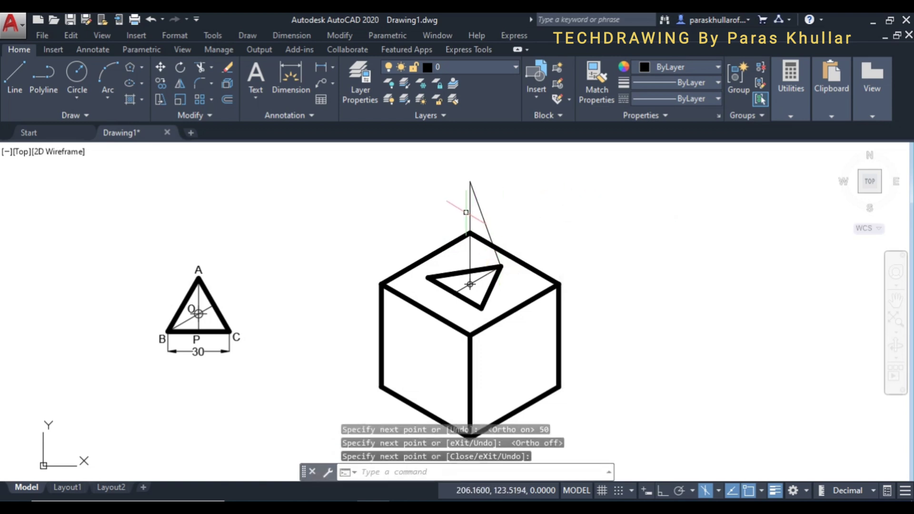
left_click(469, 210)
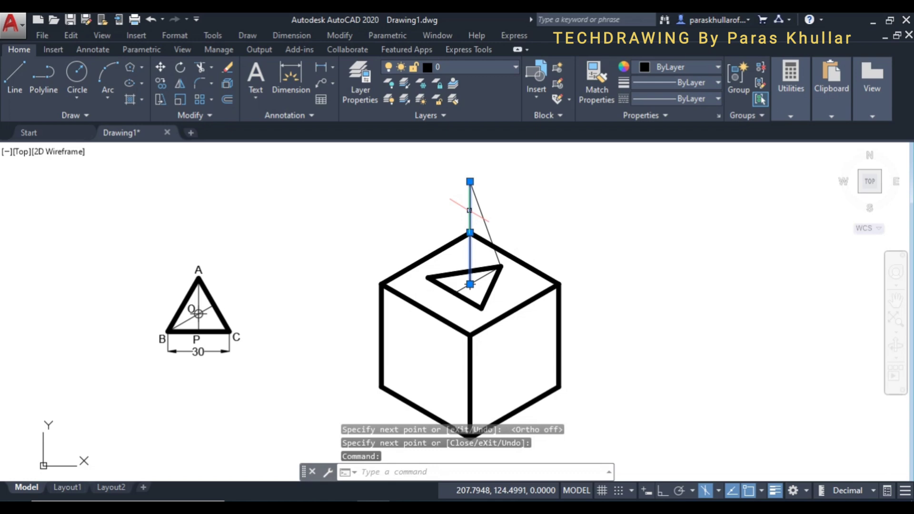
key("Delete")
Step: Draw the two remaining slant edges of the pyramid, from the triangle's left corner to the apex and down to its lower corner
left_click(14, 80)
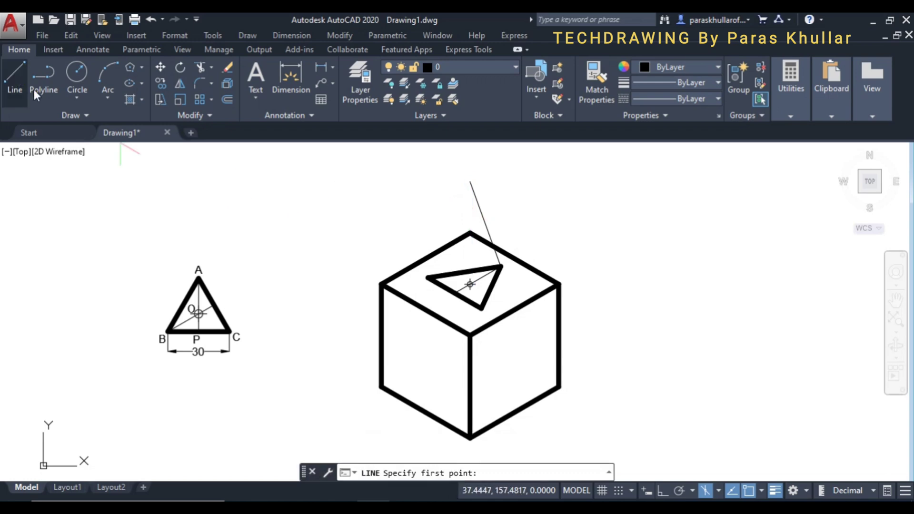
left_click(428, 277)
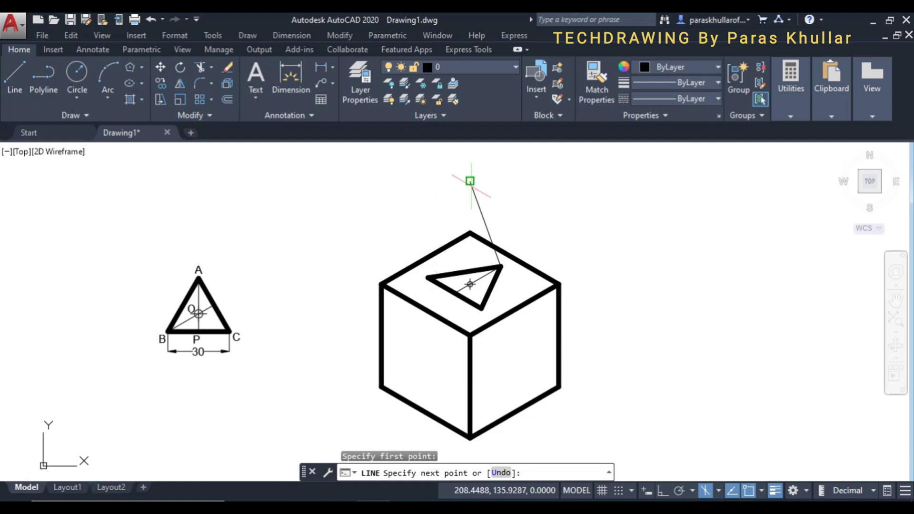
left_click(470, 180)
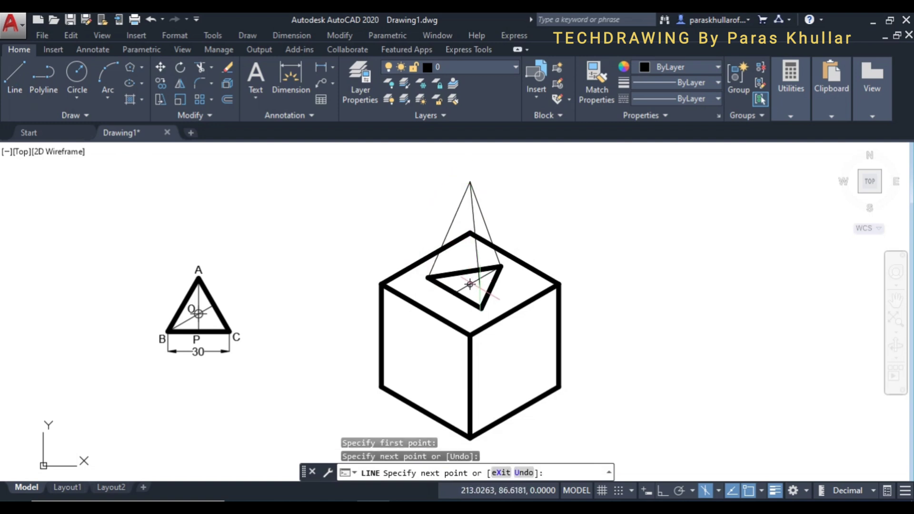
left_click(481, 308)
right_click(555, 199)
left_click(586, 209)
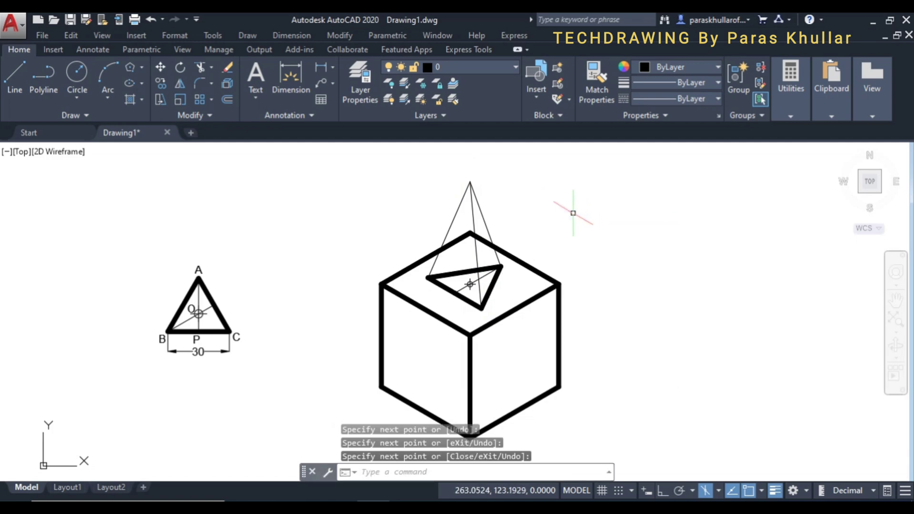
Step: Select the pyramid's three slant edges and set their lineweight to 0.60 mm
left_click(512, 200)
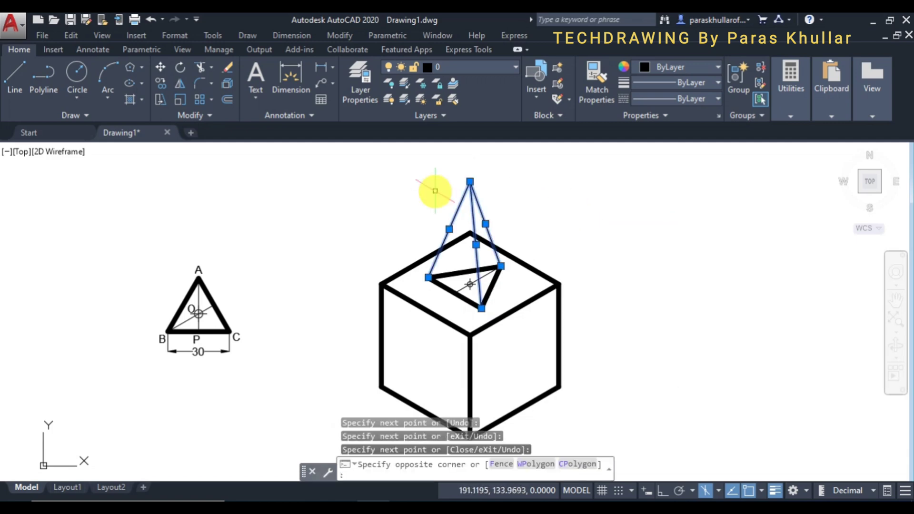
left_click(437, 190)
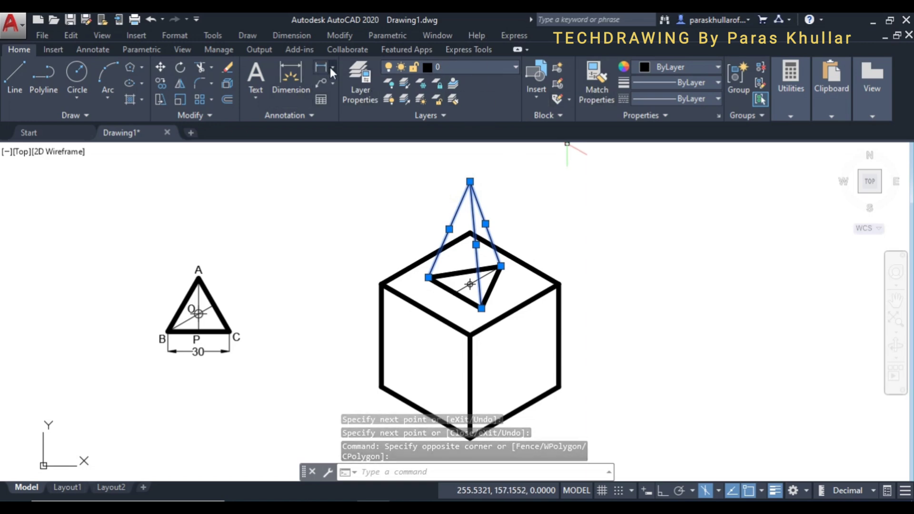
left_click(657, 84)
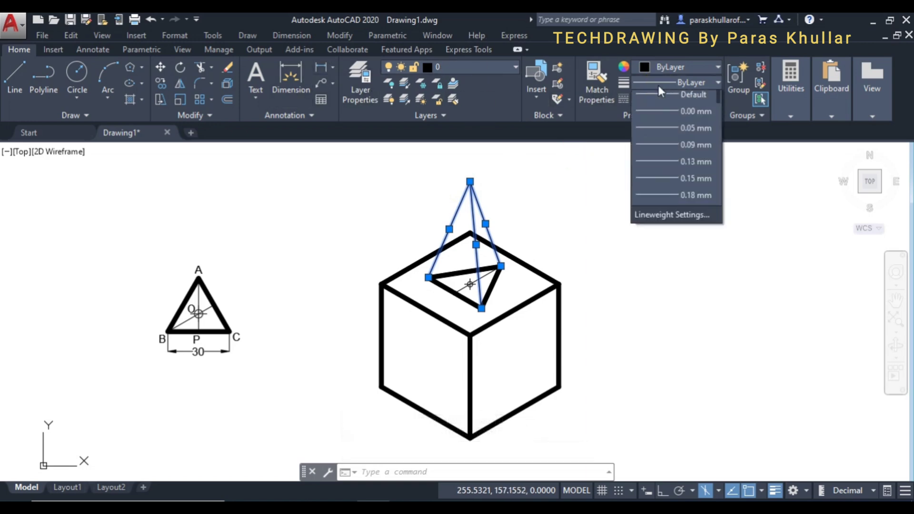
scroll(669, 149, "down", 4)
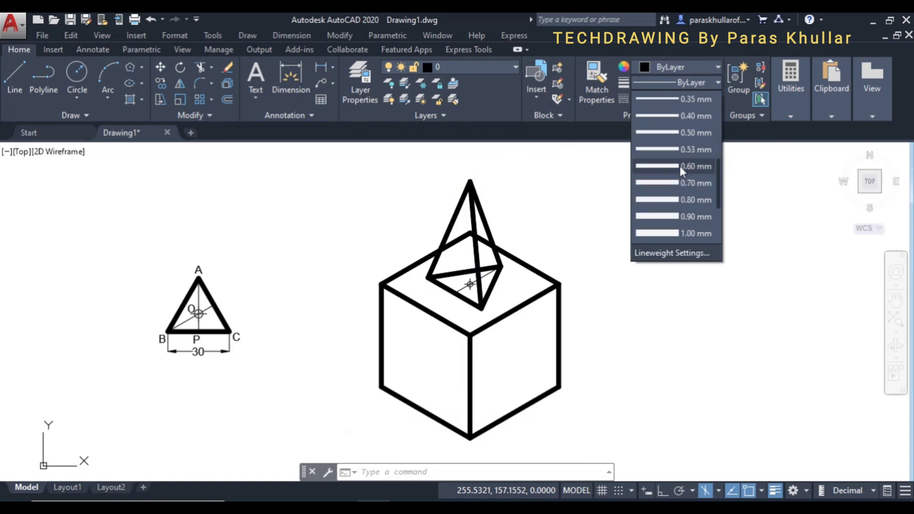
left_click(680, 166)
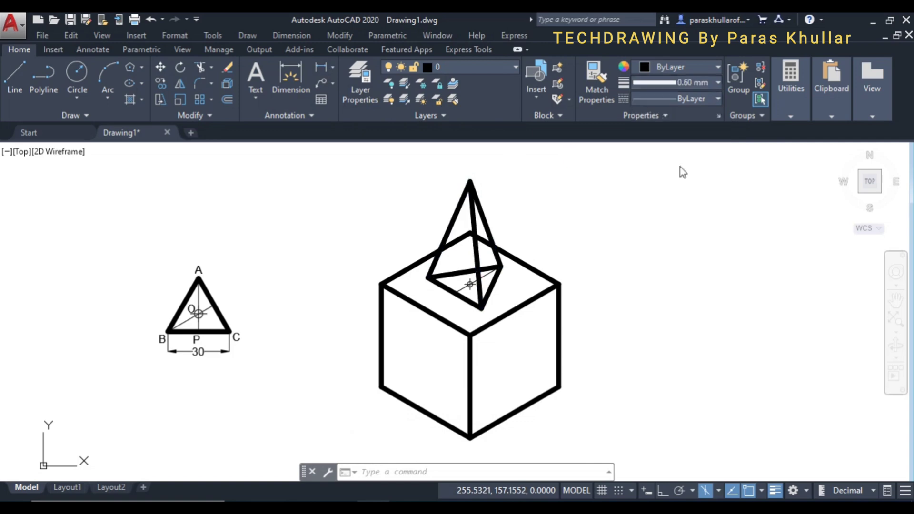
Step: Delete the thin construction line inside the pyramid's isometric base triangle
key("Escape")
scroll(522, 214, "up", 2)
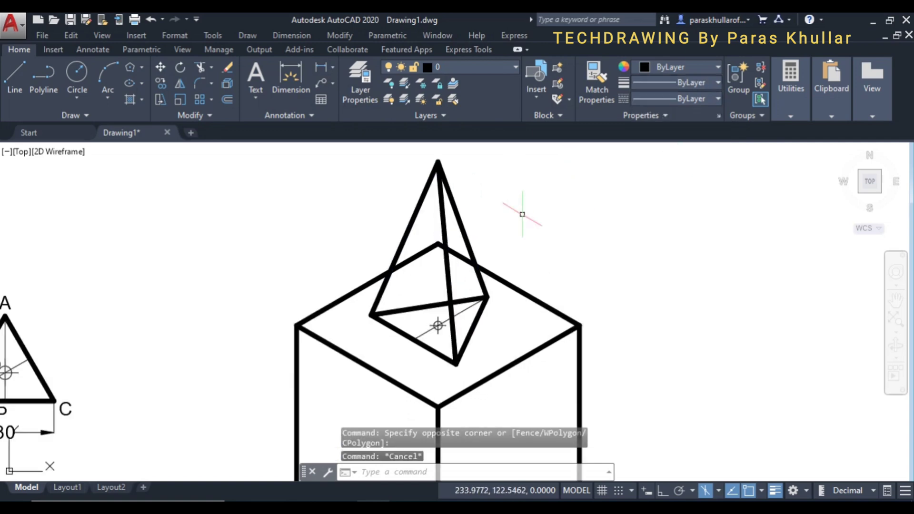
scroll(522, 214, "down", 2)
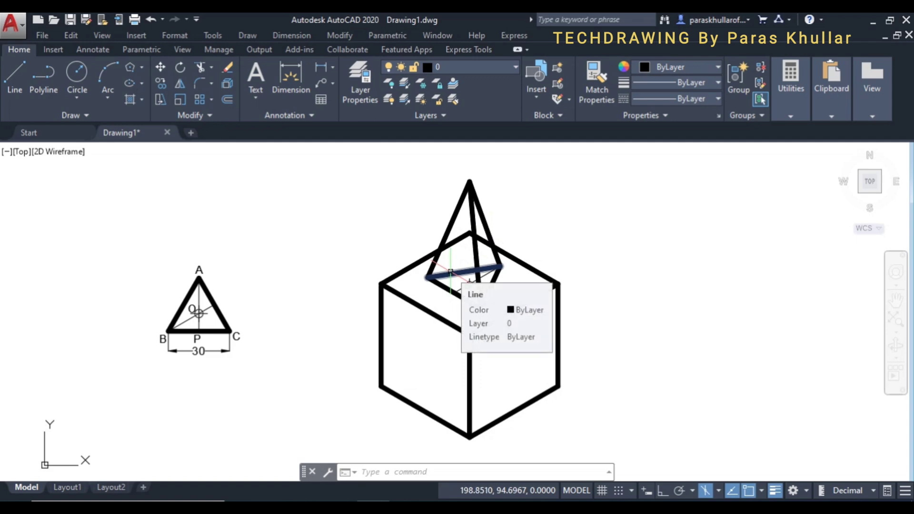
left_click(450, 271)
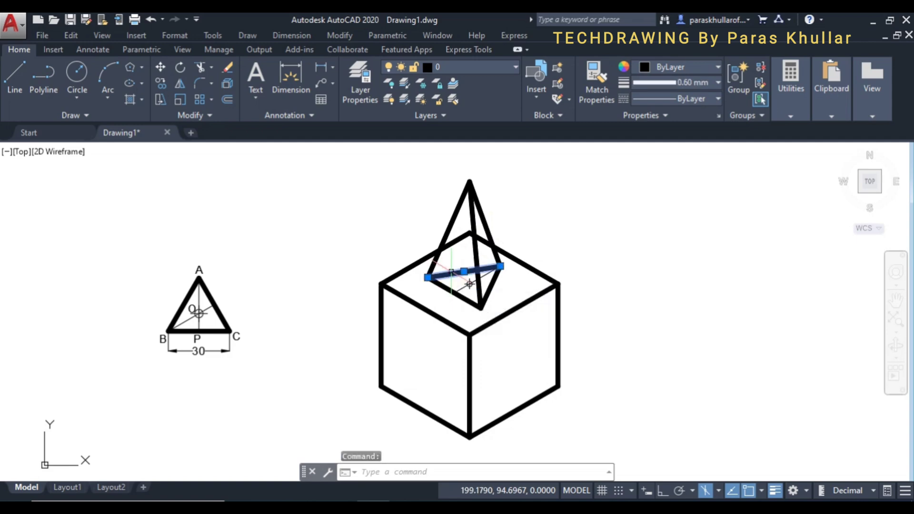
key("Escape")
key("Escape")
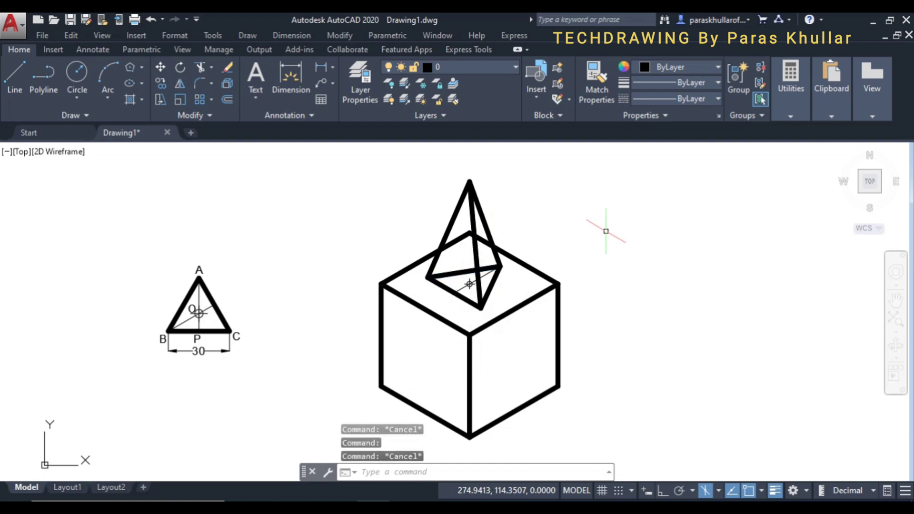
left_click(486, 275)
key("Delete")
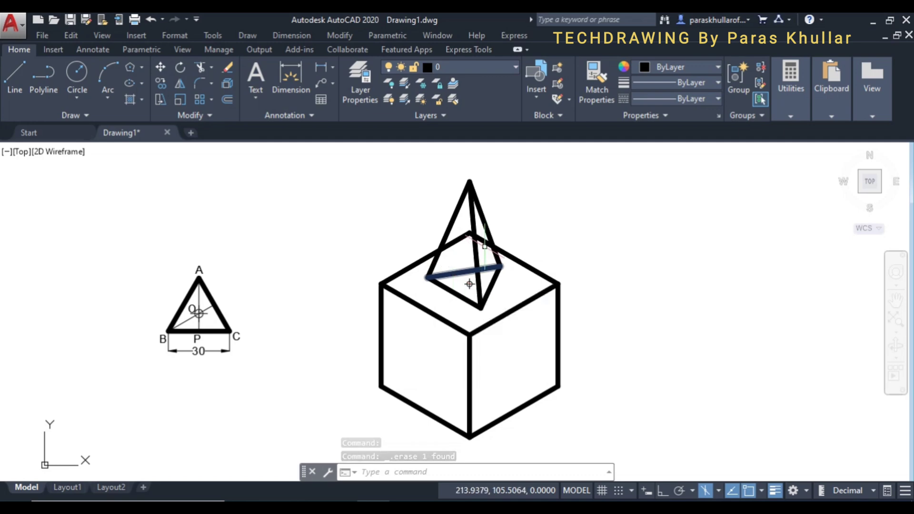
key("Escape")
Step: Trim away the part of the cube's back-left top edge that lies behind the pyramid, using all objects as cutting edges
scroll(471, 238, "up", 2)
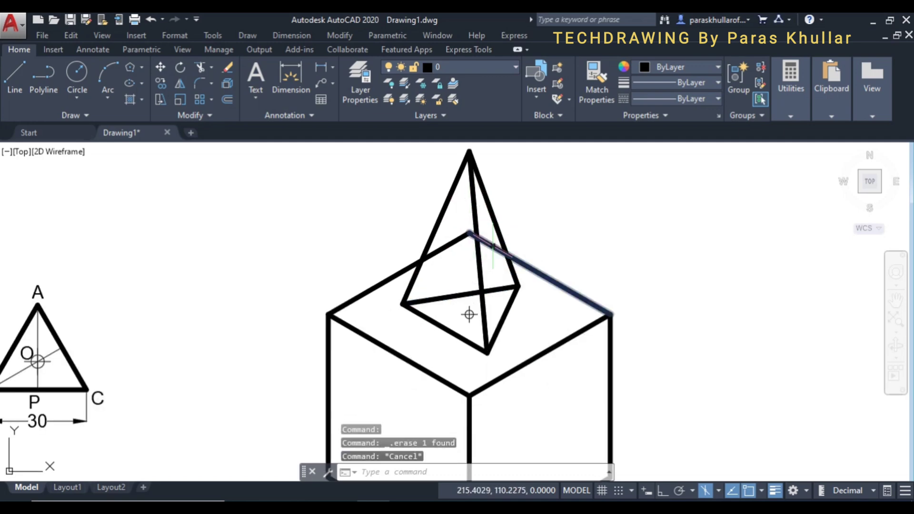
type("tr")
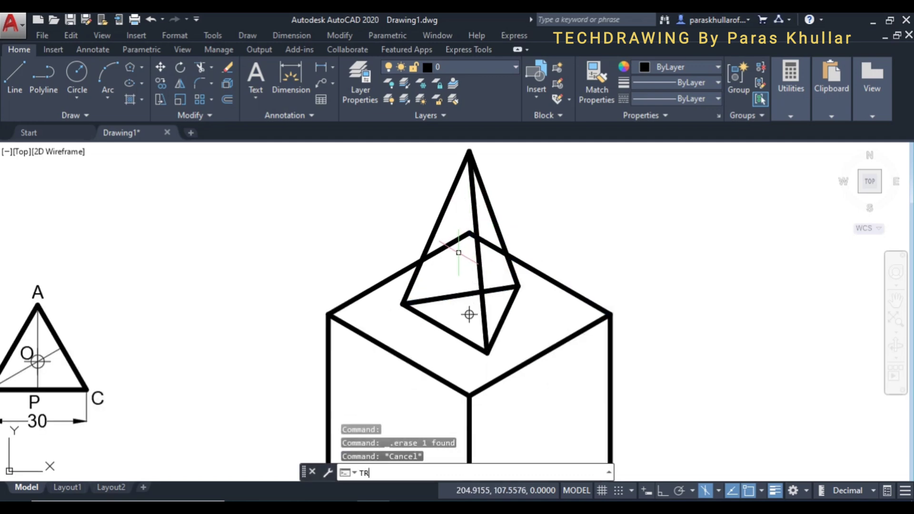
key("Return")
key("Return")
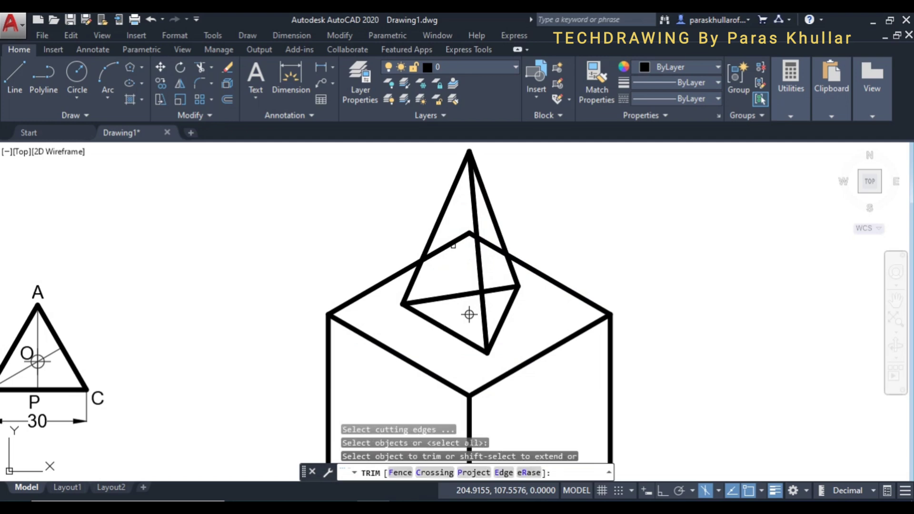
left_click(453, 242)
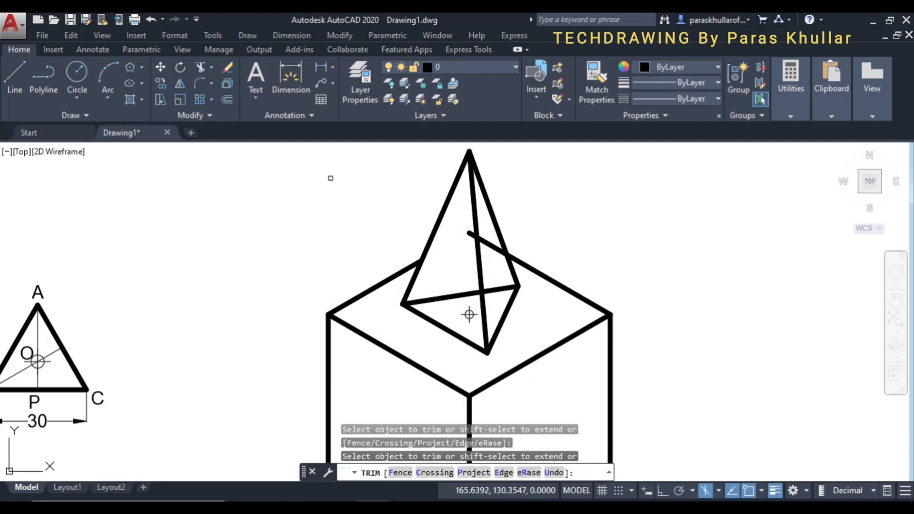
Step: Draw a separate line from the trimmed back-left edge's end at the pyramid to the cube's back top corner
left_click(15, 76)
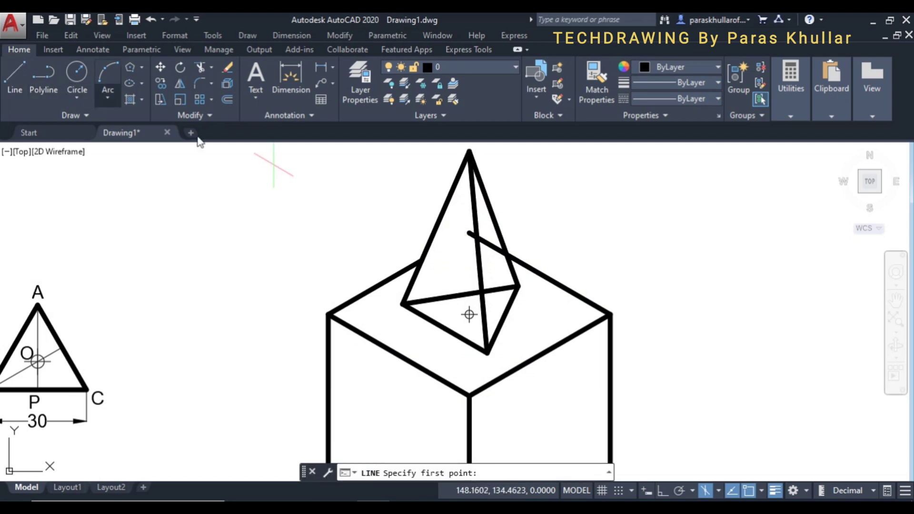
left_click(421, 260)
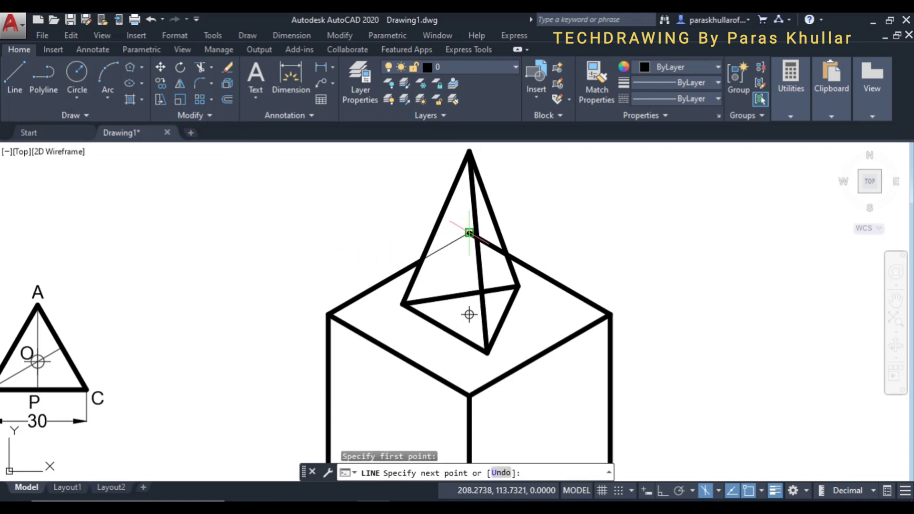
left_click(469, 233)
right_click(572, 194)
left_click(595, 201)
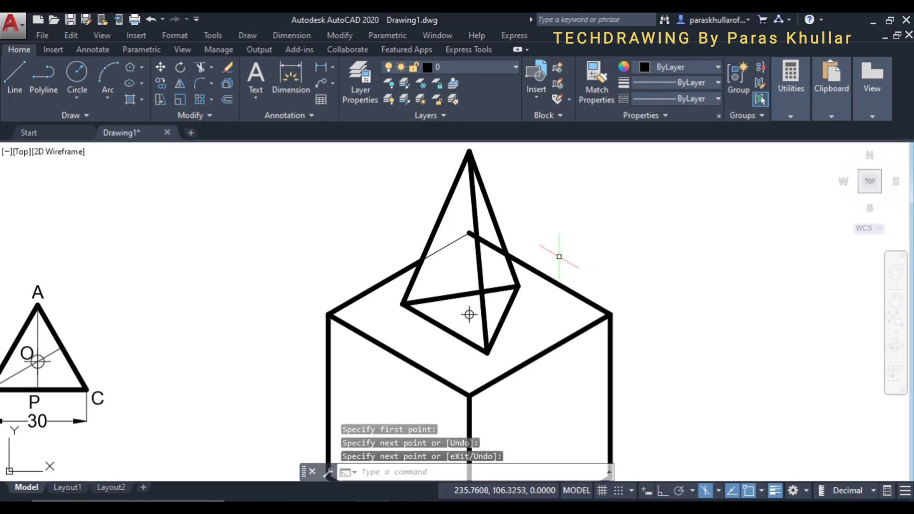
Step: Trim the cube's back-right top edge between the pyramid's middle and right slant edges, and delete the short remaining stub at the back corner
type("tr")
key("Return")
key("Return")
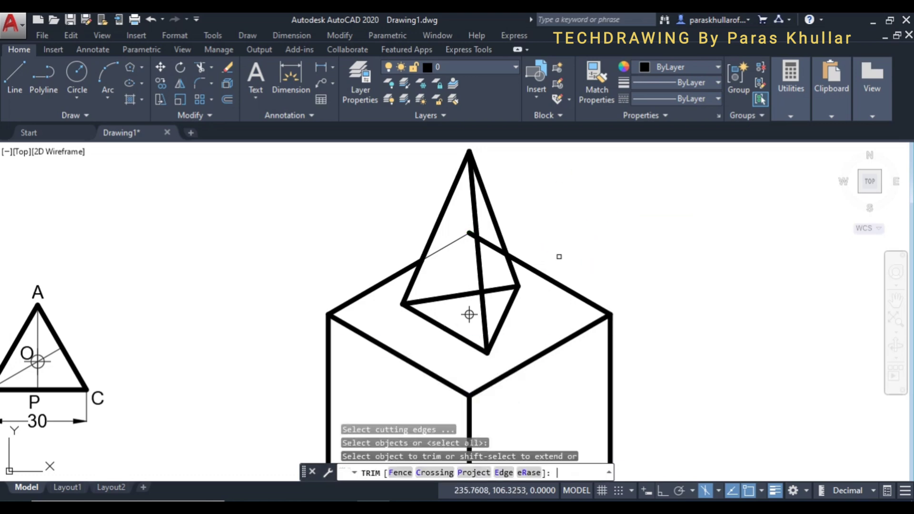
left_click(485, 243)
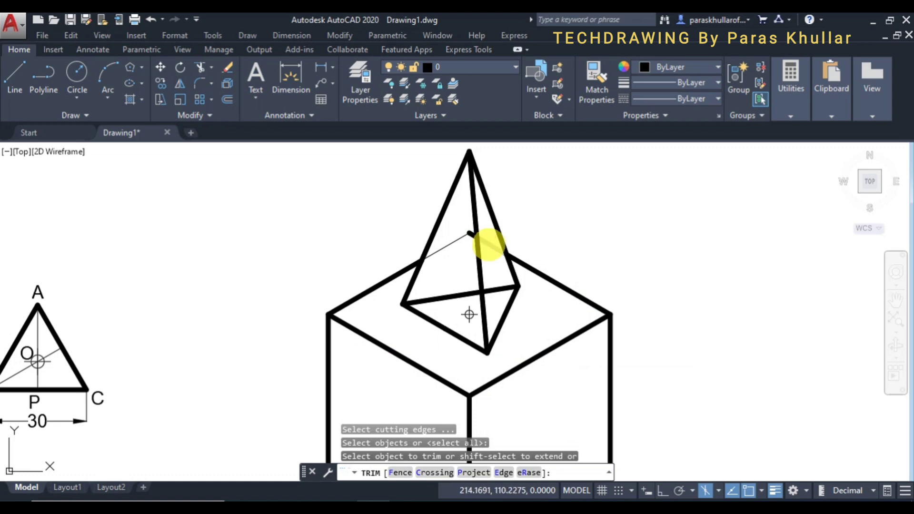
key("Escape")
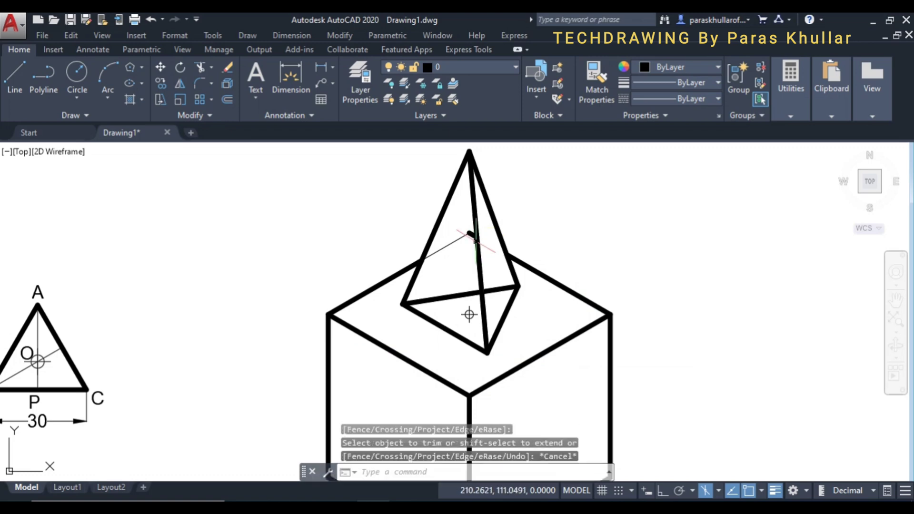
scroll(476, 241, "up", 2)
left_click(469, 231)
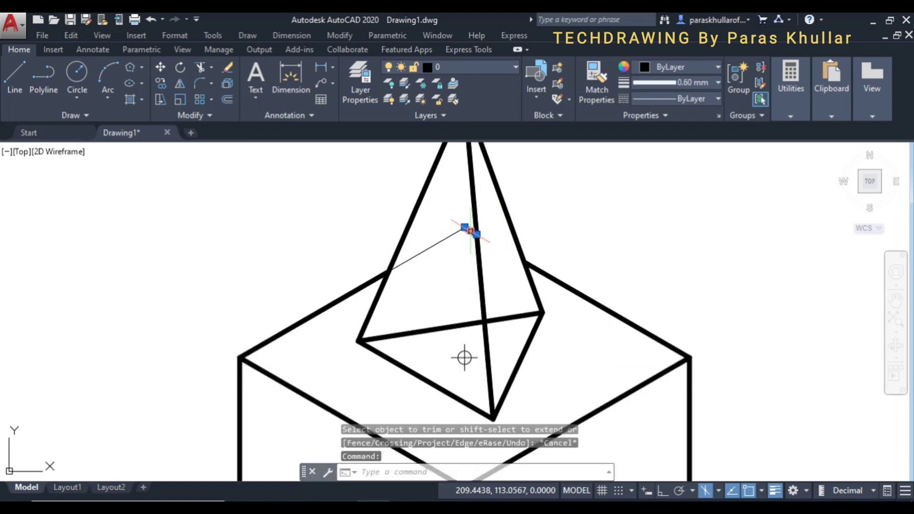
key("Delete")
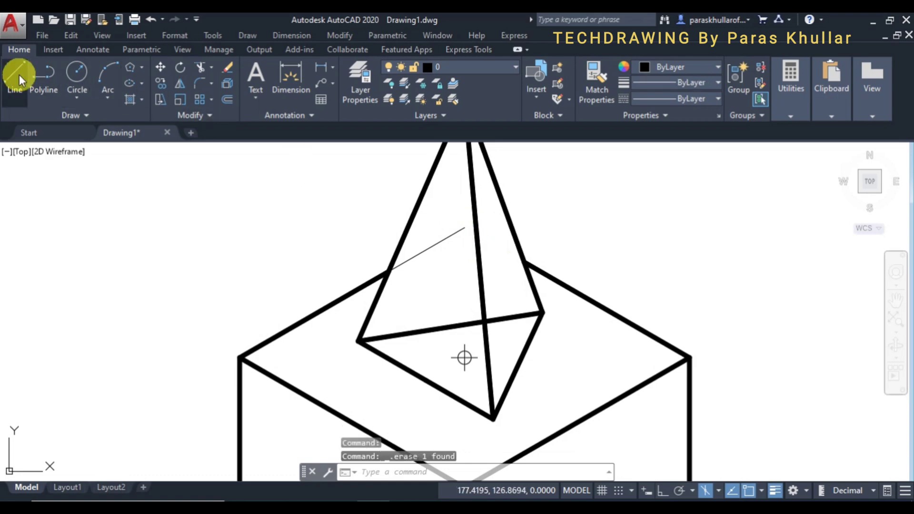
Step: Draw a separate line from the cube's back top corner to the trimmed back-right edge's end at the pyramid
left_click(18, 76)
left_click(465, 228)
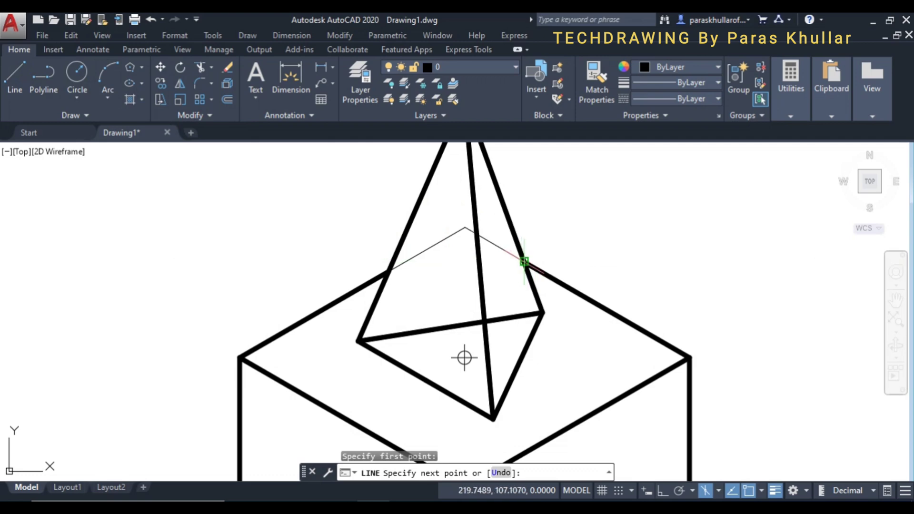
left_click(524, 261)
key("Escape")
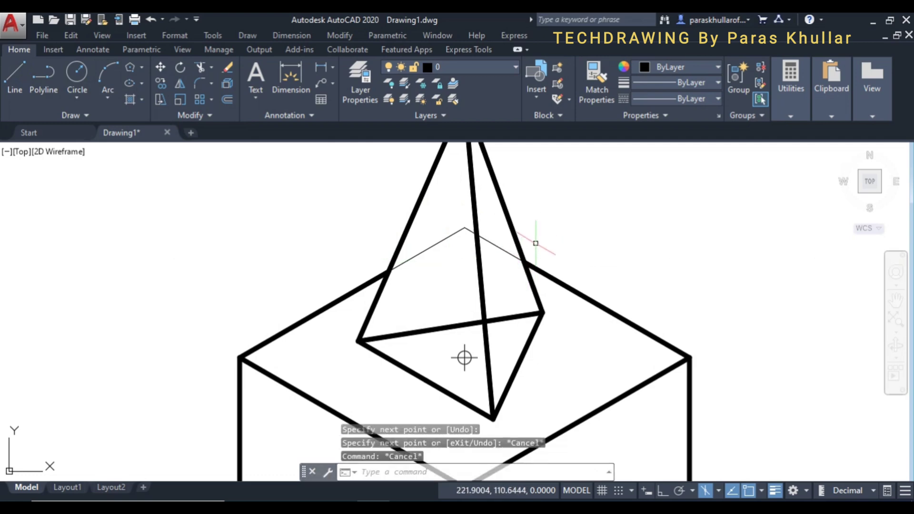
Step: Set the lineweight of the pyramid's rear base edge and the two redrawn back-edge lines to 0.35 mm
left_click(500, 316)
left_click(490, 241)
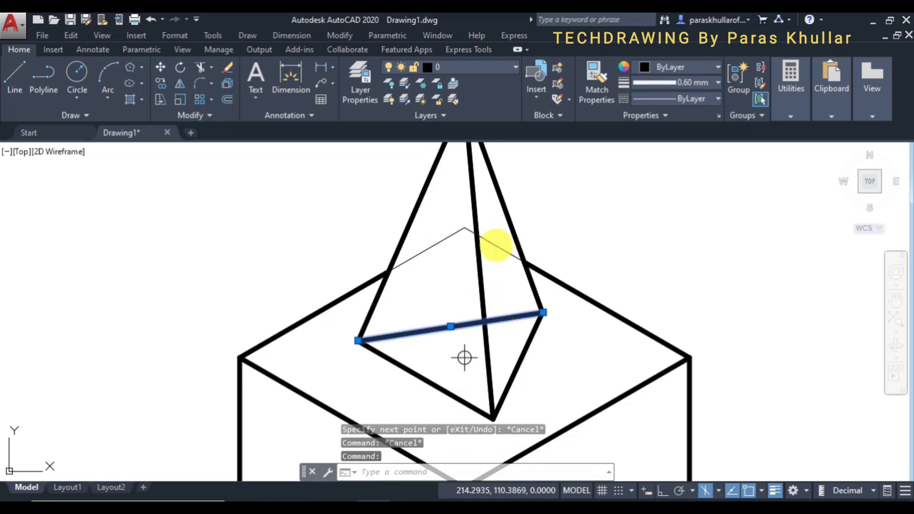
left_click(440, 240)
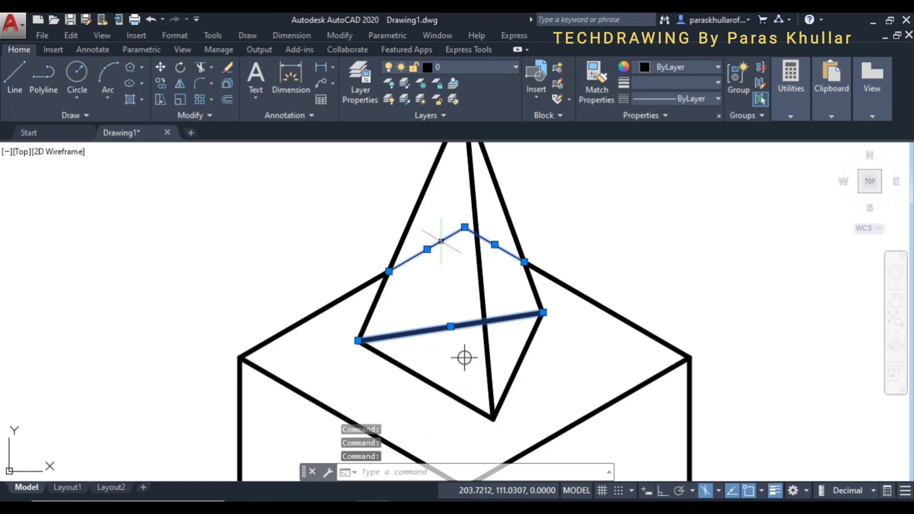
left_click(664, 88)
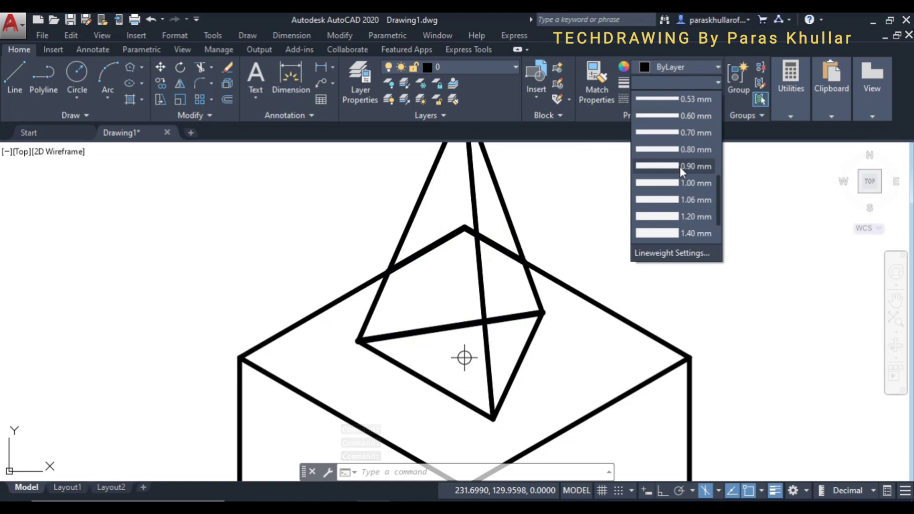
scroll(680, 157, "up", 1)
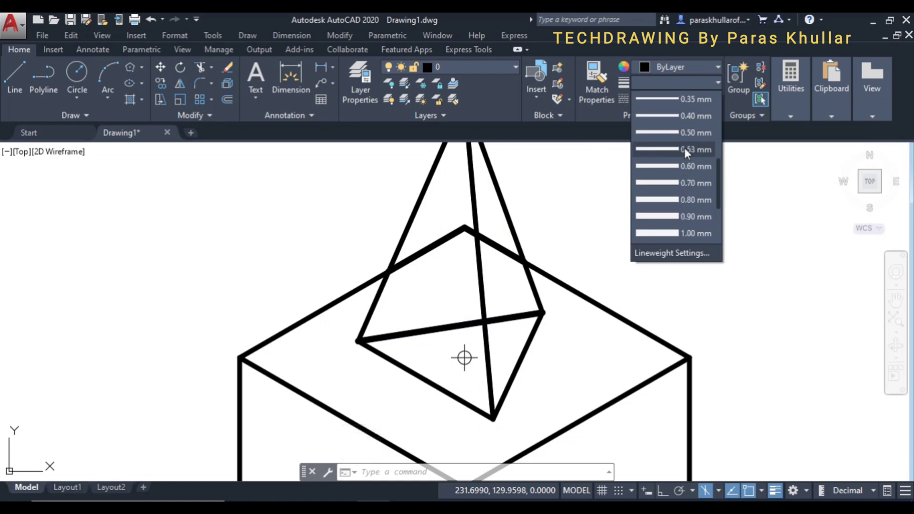
left_click(688, 100)
Step: Load the HIDDEN linetype from acad.lin into the drawing
left_click(684, 99)
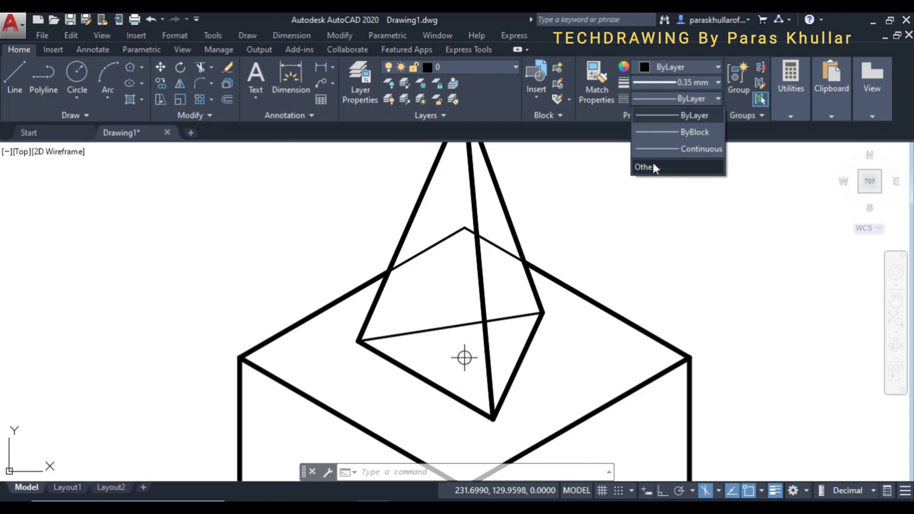
left_click(652, 163)
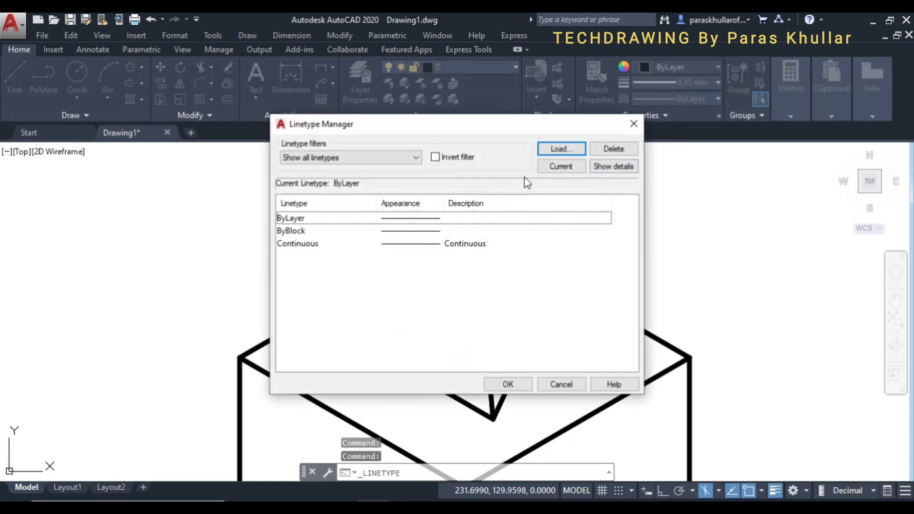
left_click(561, 149)
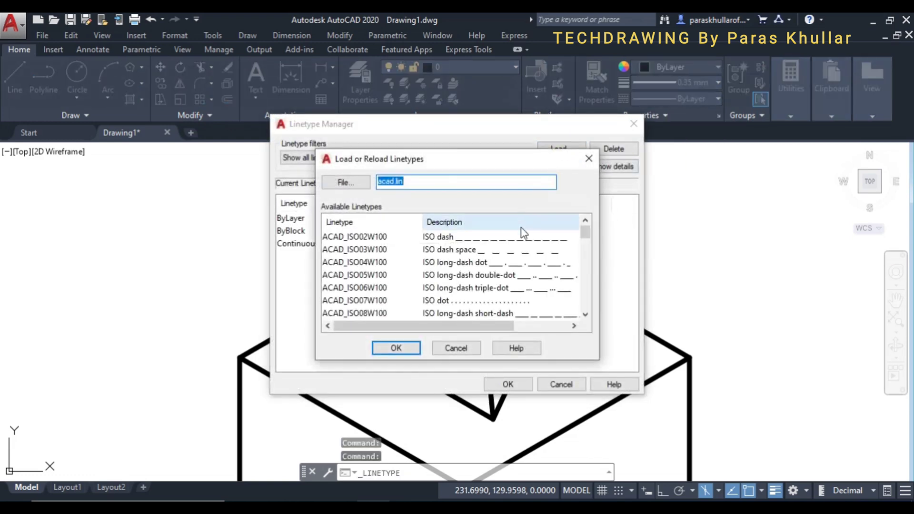
scroll(586, 237, "down", 1)
left_click_drag(586, 236, 574, 289)
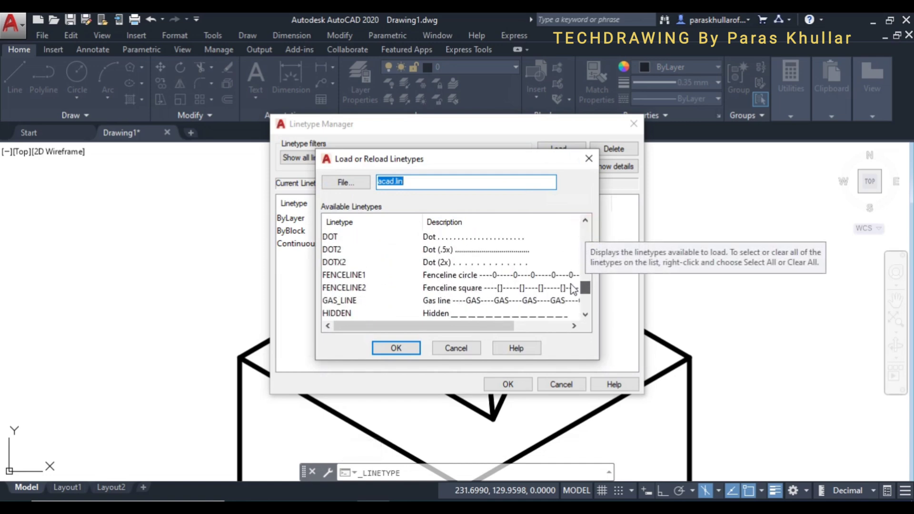
left_click(440, 314)
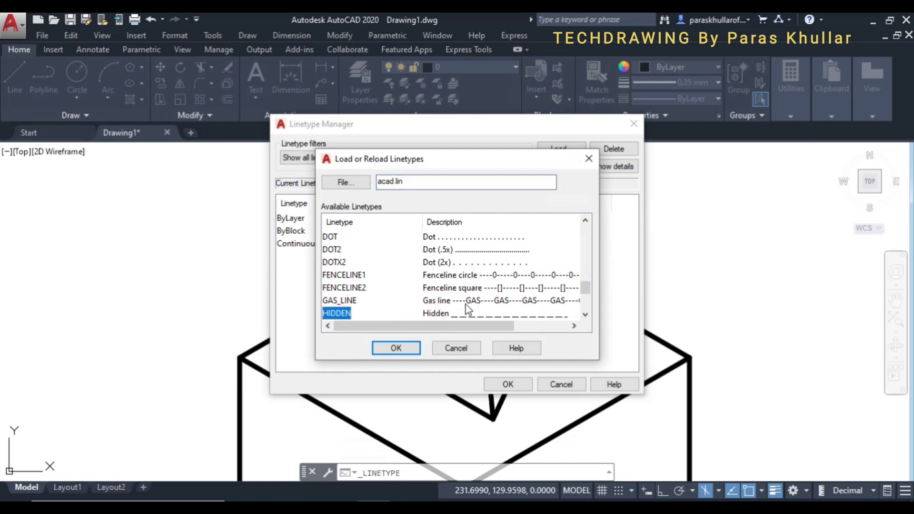
left_click(396, 348)
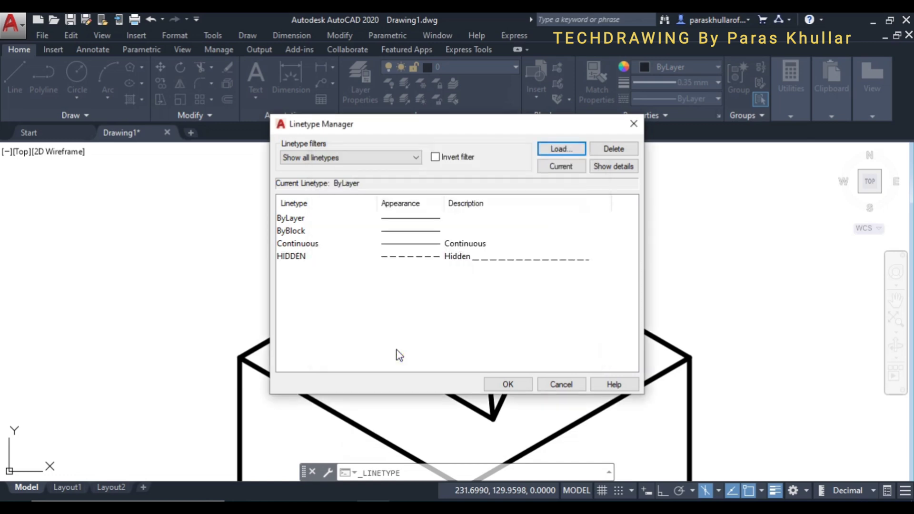
left_click(507, 383)
Step: Apply the HIDDEN linetype to the pyramid's rear base edge and the two cube edge segments behind the pyramid
left_click(499, 315)
left_click(495, 245)
left_click(428, 249)
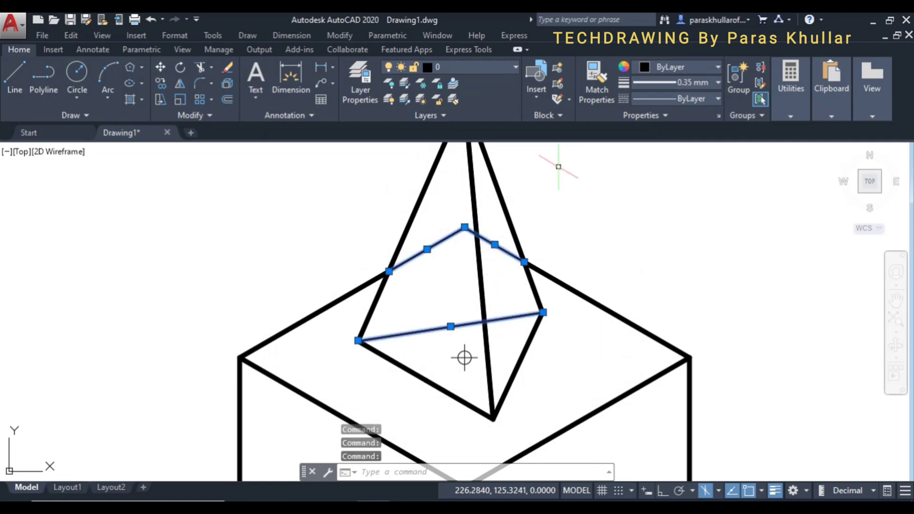
left_click(654, 97)
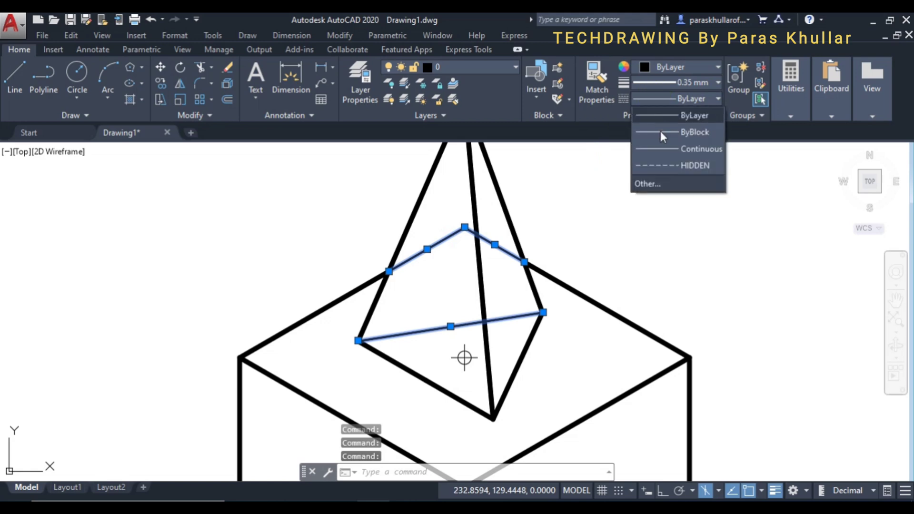
left_click(666, 165)
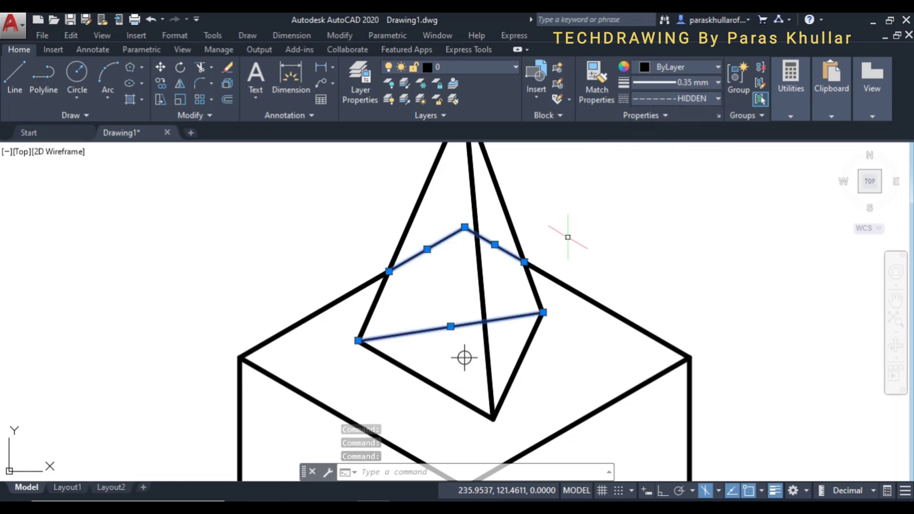
scroll(568, 236, "down", 2)
key("Escape")
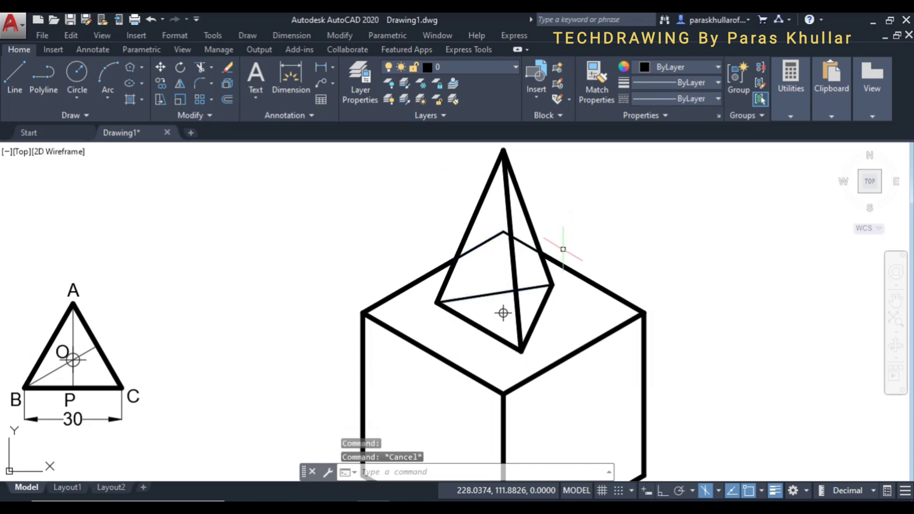
scroll(536, 271, "up", 5)
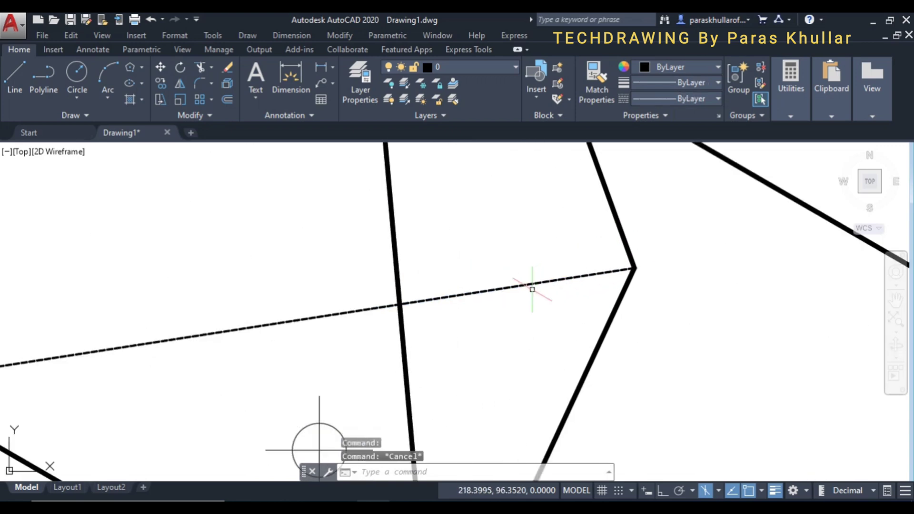
scroll(533, 288, "down", 8)
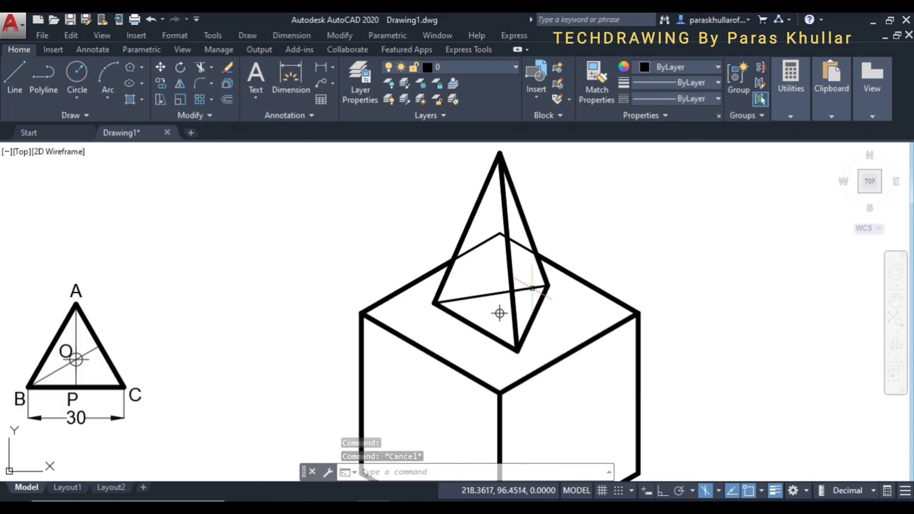
Step: Set the global linetype scale factor (LTSCALE) to 10
scroll(530, 295, "up", 2)
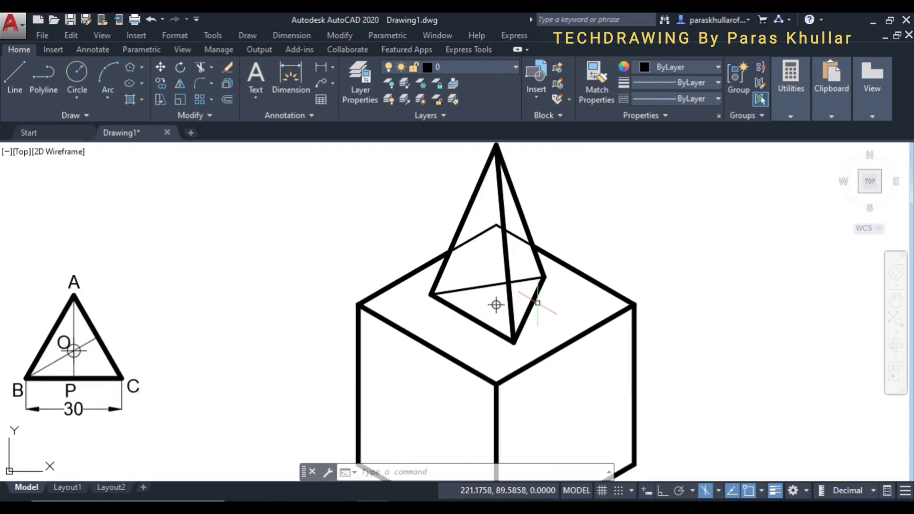
left_click(410, 472)
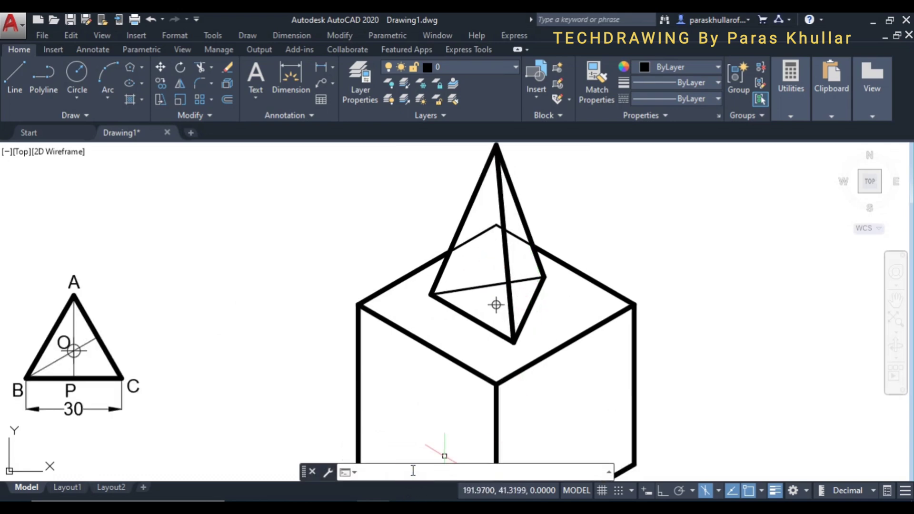
type("LTSCALE")
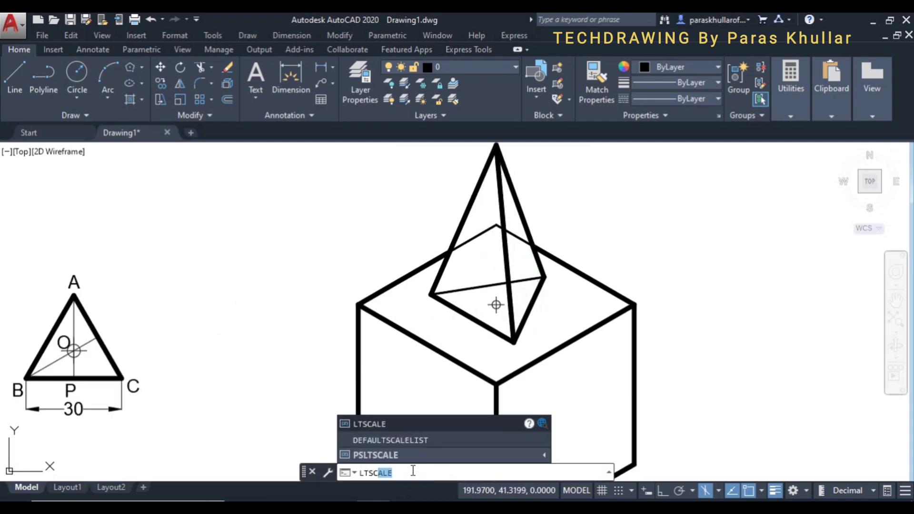
key("Return")
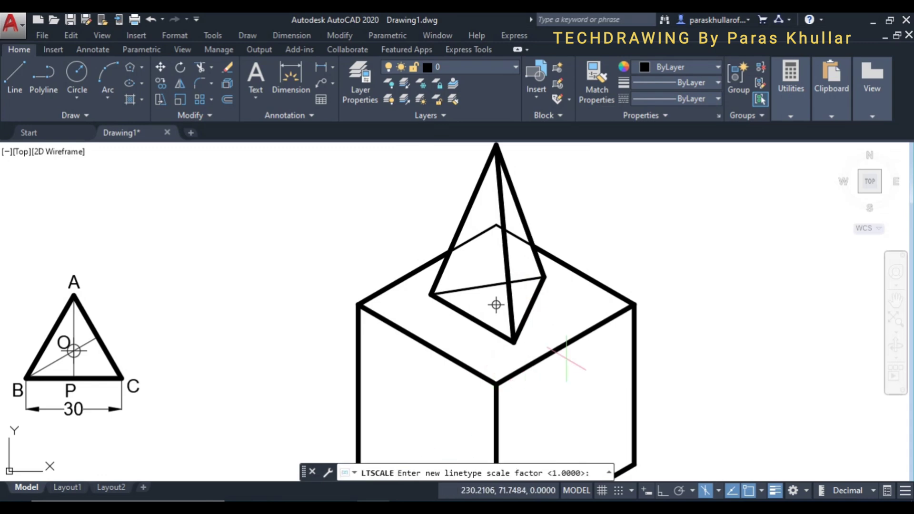
type("10")
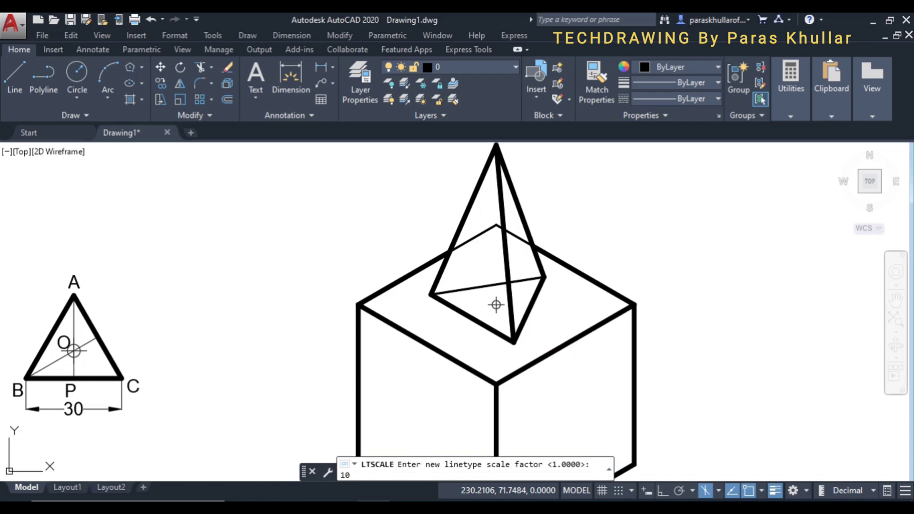
key("Return")
scroll(591, 282, "down", 2)
scroll(591, 282, "up", 2)
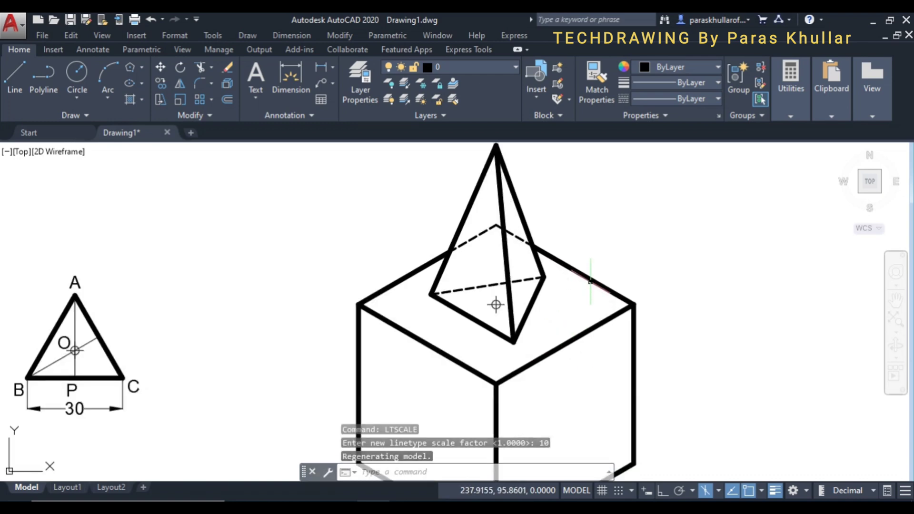
key("Escape")
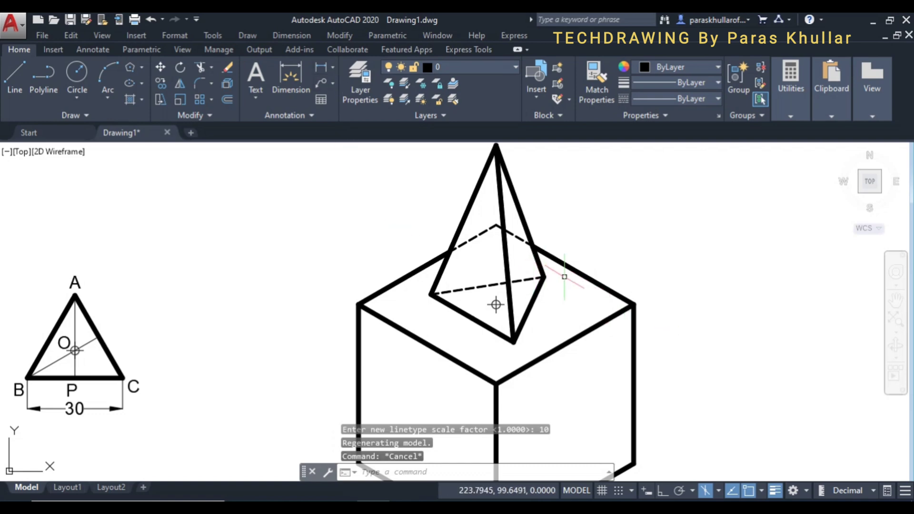
Step: Add a linear dimension to the cube's right vertical edge, placing the dimension line outside the cube
scroll(574, 276, "down", 2)
middle_click_drag(581, 312, 515, 292)
scroll(411, 266, "up", 2)
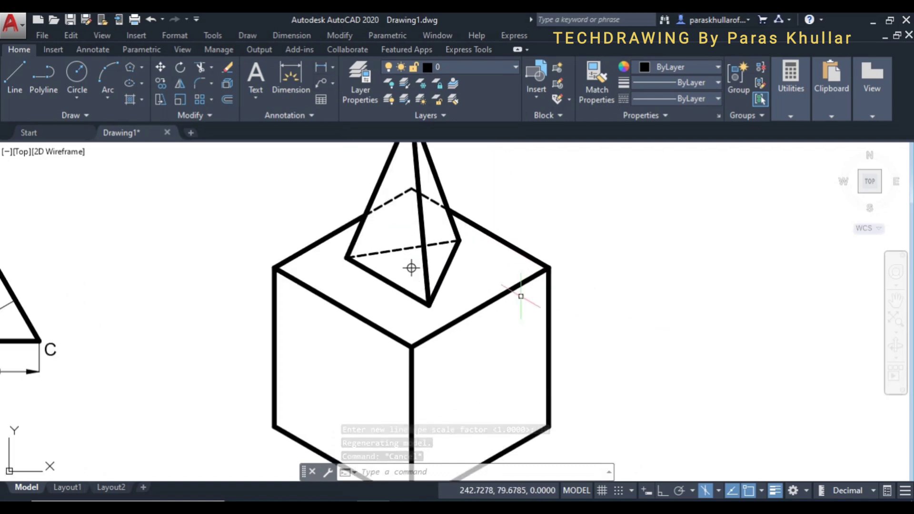
left_click(322, 68)
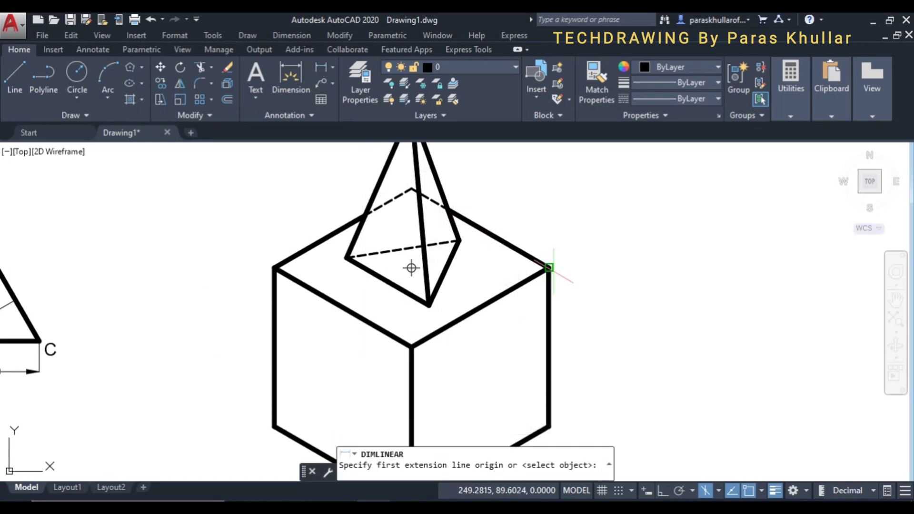
left_click(549, 267)
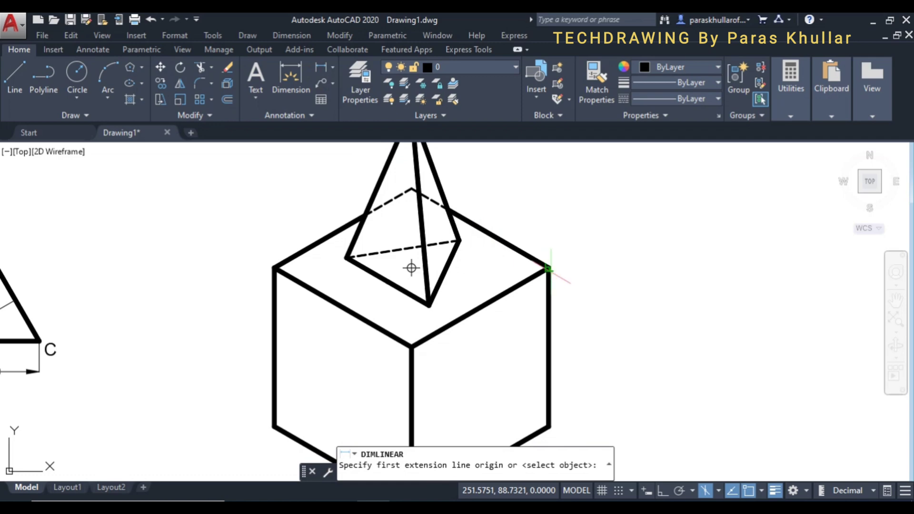
left_click(549, 428)
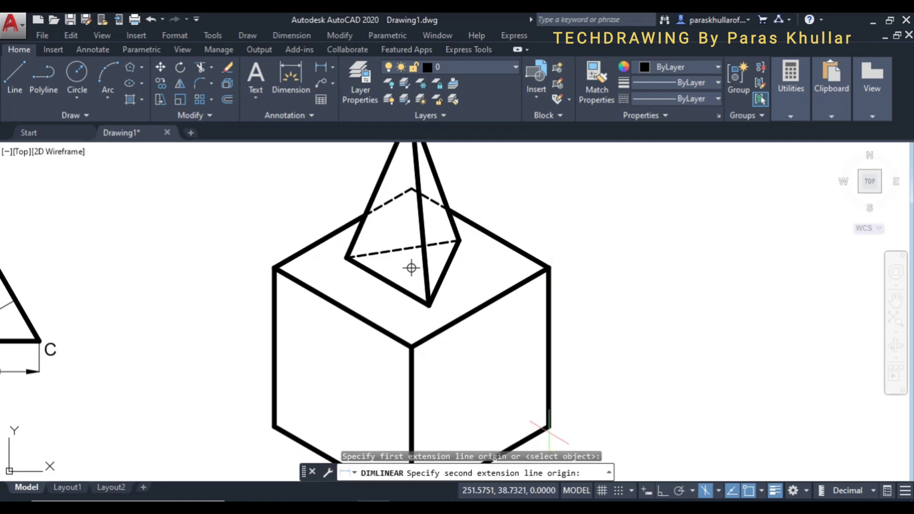
left_click(581, 395)
Step: Add a linear dimension for the pyramid's vertical height, from the apex to the centre point of its base on the cube's top face
right_click(648, 296)
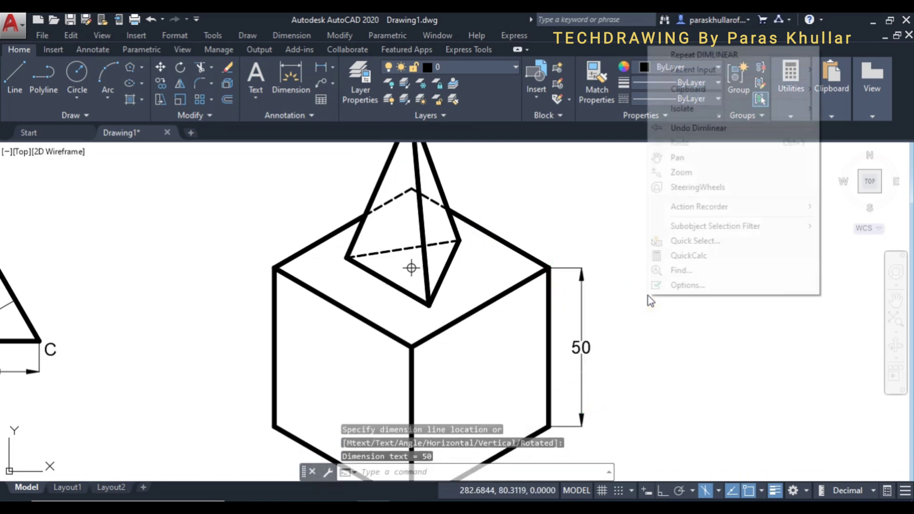
left_click(681, 59)
scroll(526, 209, "down", 2)
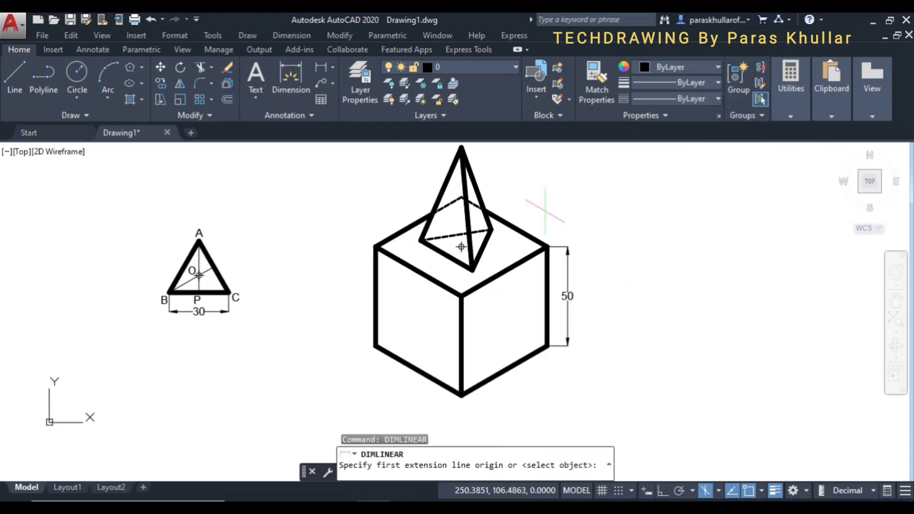
middle_click_drag(461, 246, 469, 293)
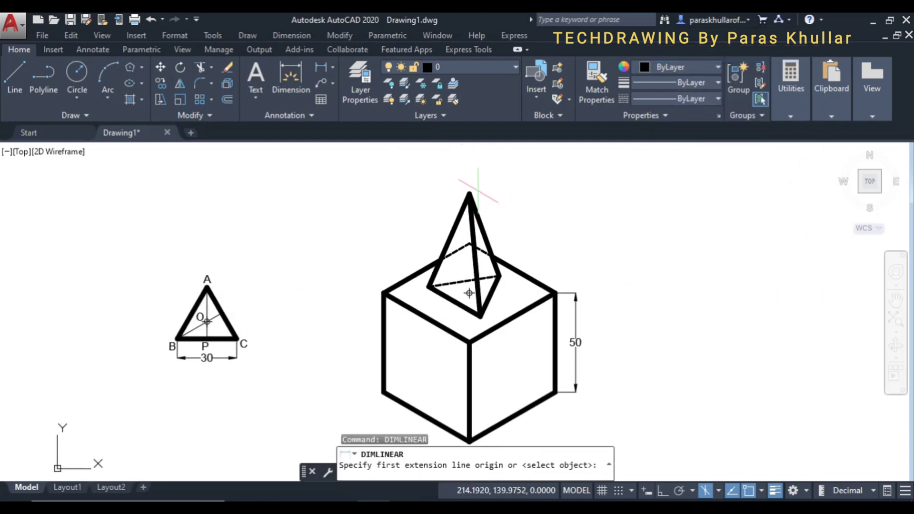
left_click(469, 193)
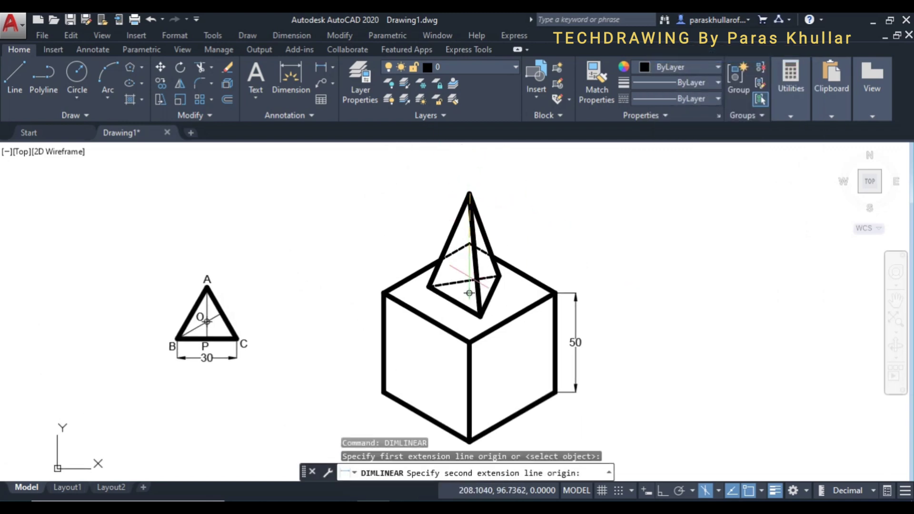
left_click(469, 293)
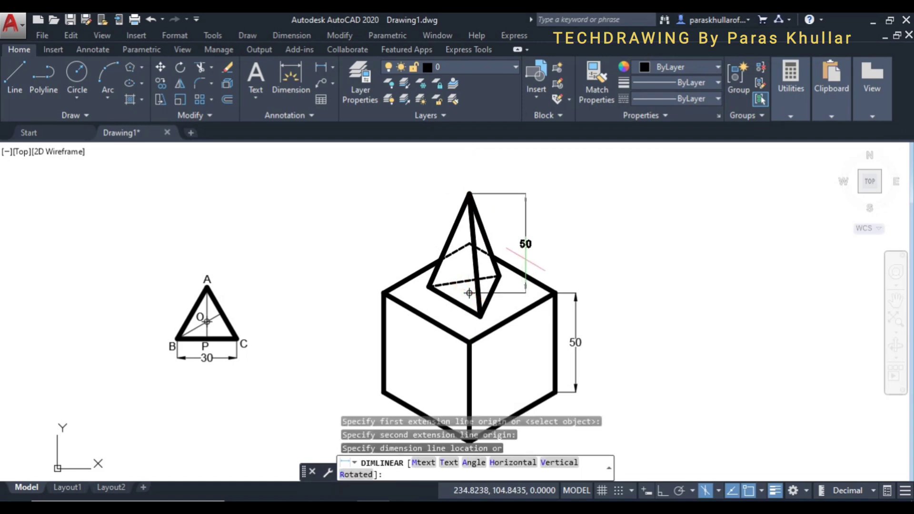
left_click(549, 252)
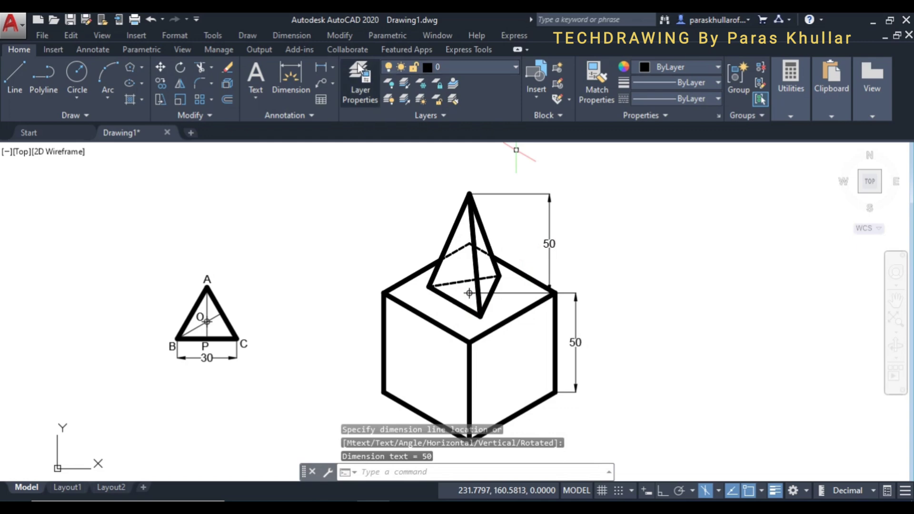
Step: Add an aligned dimension to the pyramid's front-left base edge
left_click(333, 67)
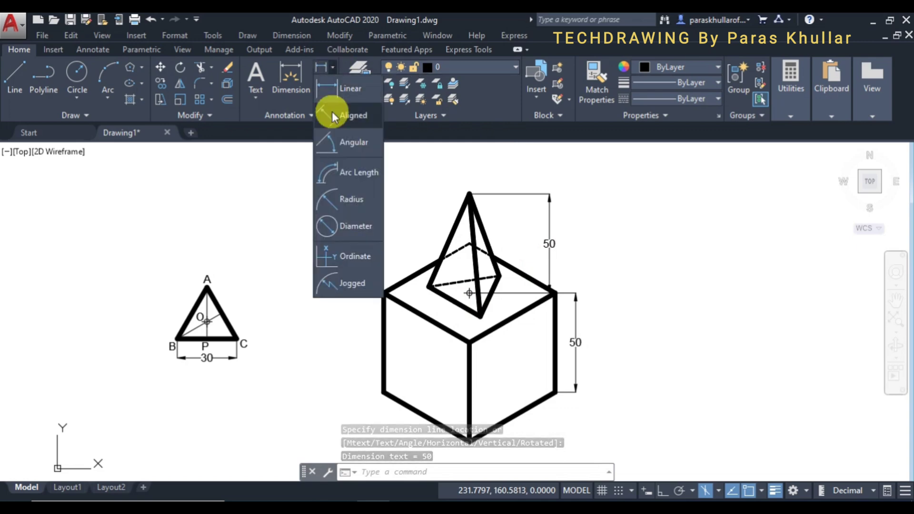
left_click(333, 112)
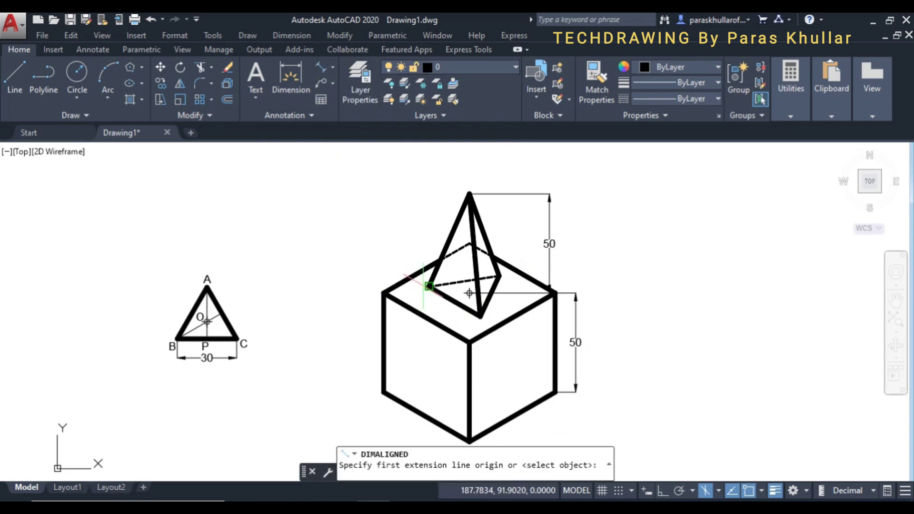
left_click(428, 287)
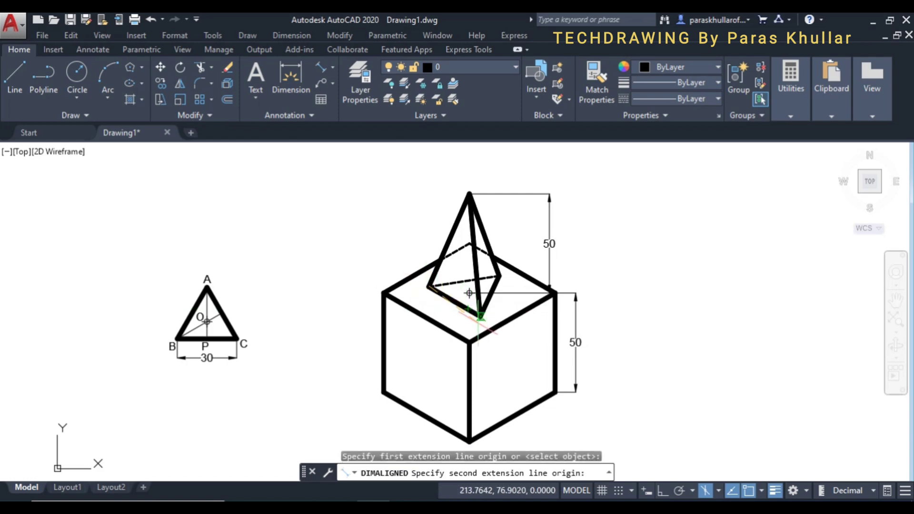
left_click(481, 316)
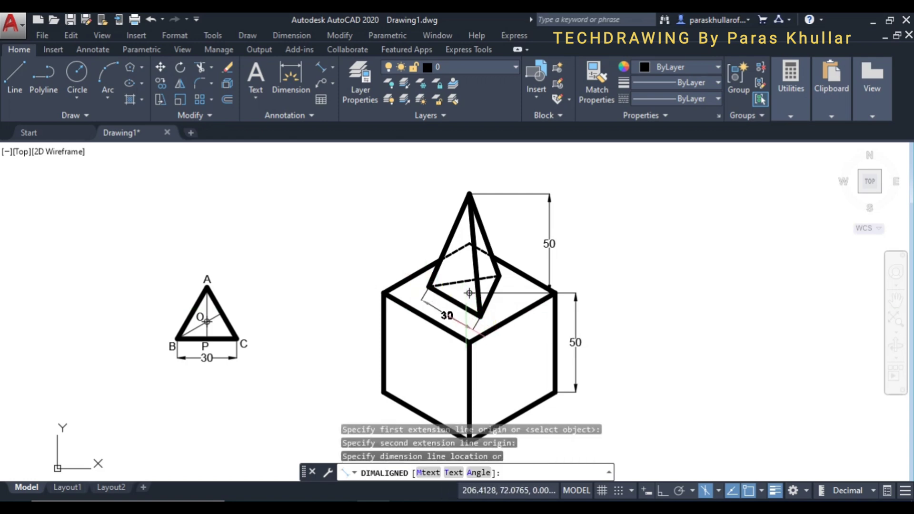
left_click(461, 327)
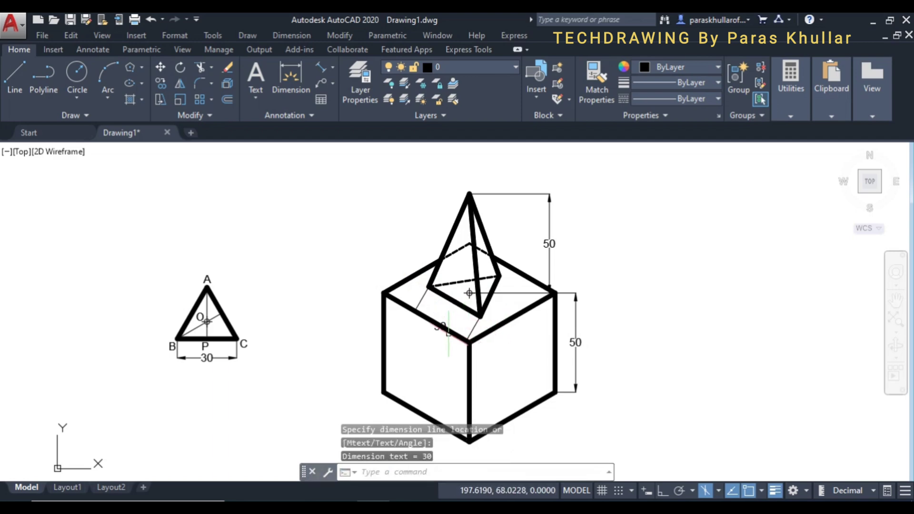
Step: Move the base edge's aligned dimension line closer to the pyramid, clear of the cube's front-left top edge
scroll(448, 332, "up", 2)
left_click(444, 314)
left_click(437, 321)
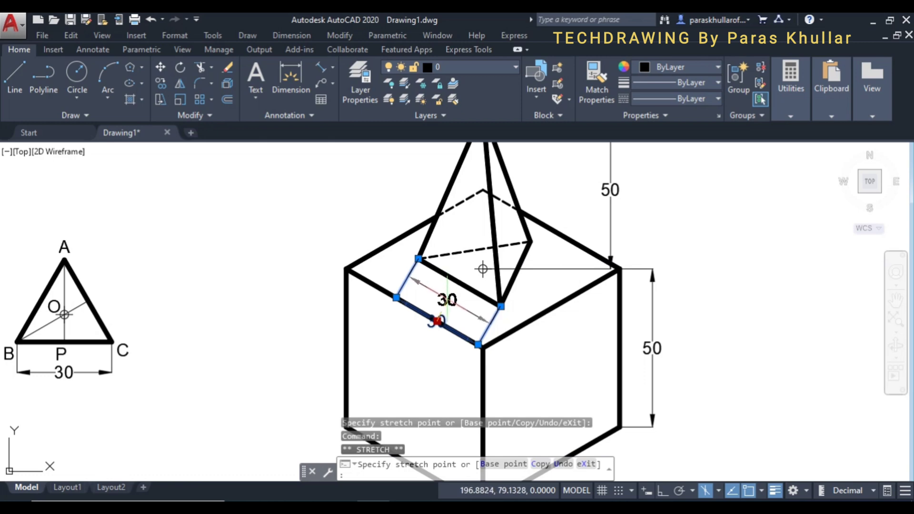
left_click(445, 299)
mouse_move(446, 299)
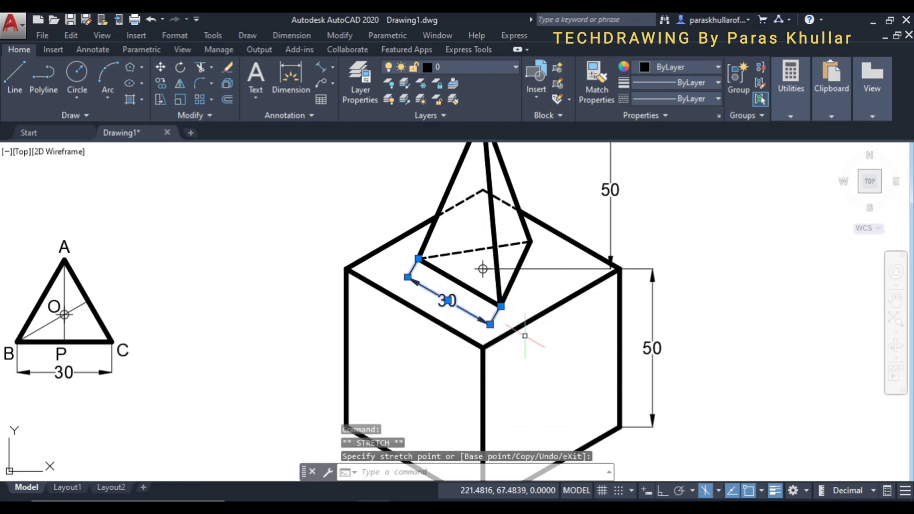
key("Escape")
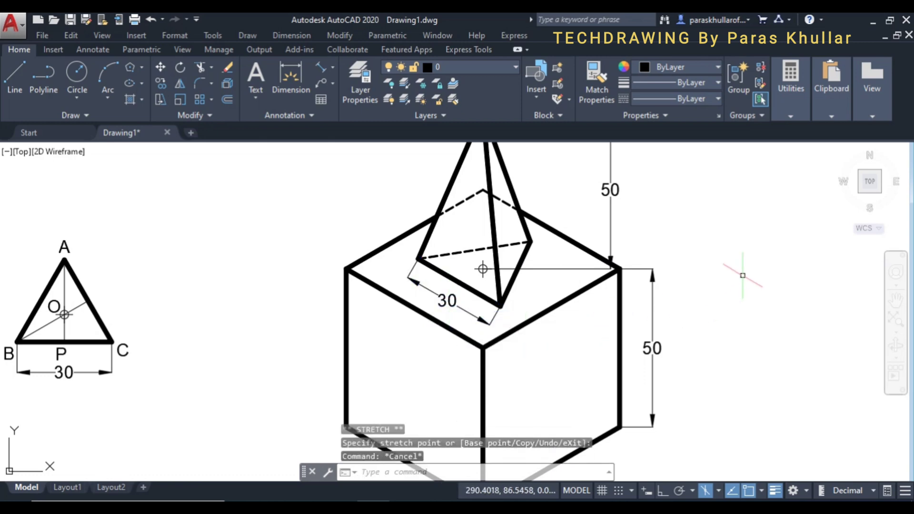
Step: Oblique the pyramid height and cube height dimensions to 30 degrees with DIMEDIT
scroll(723, 316, "down", 2)
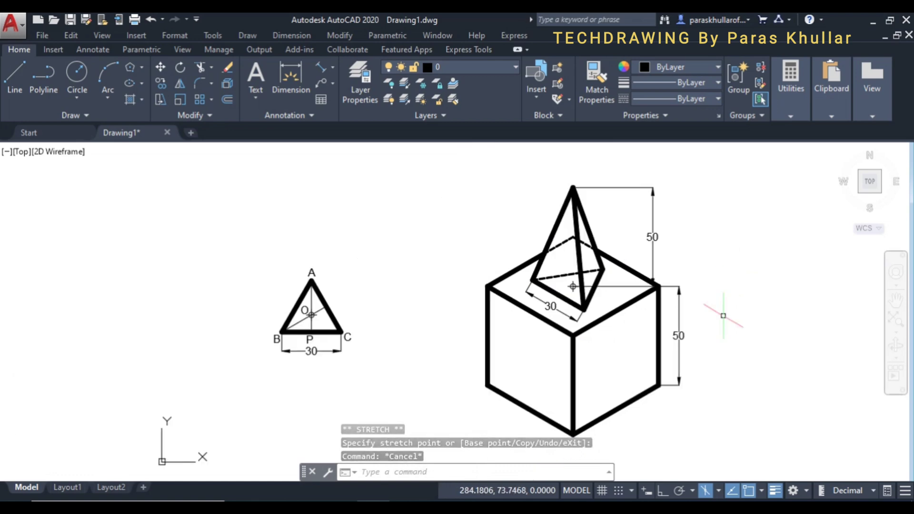
scroll(720, 313, "up", 2)
left_click(398, 474)
type("DIMEDIT")
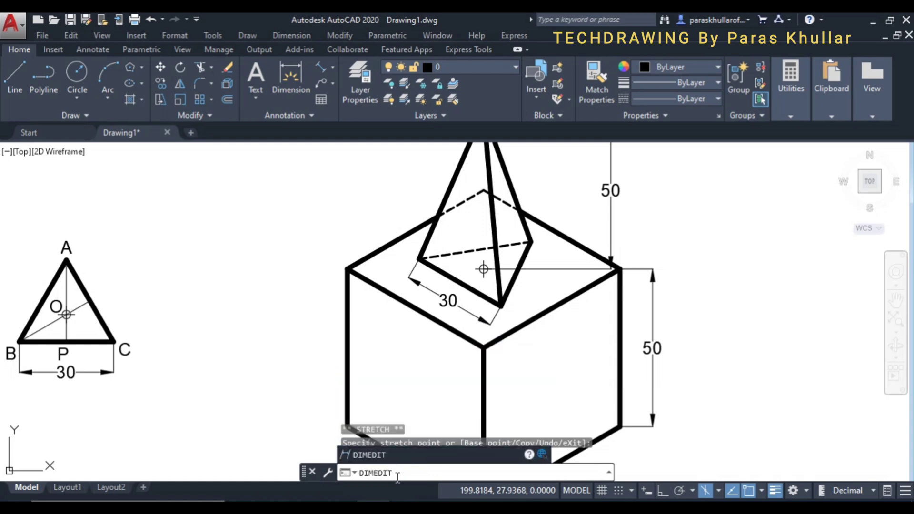
key("Return")
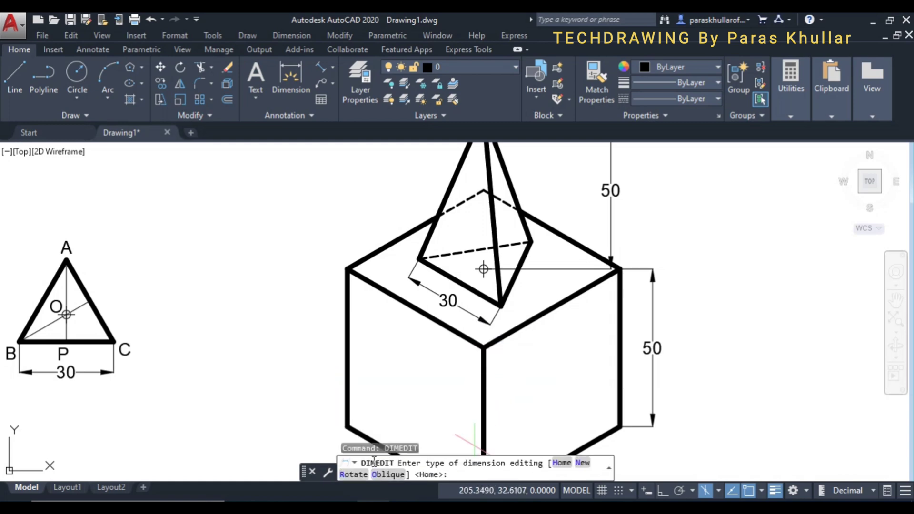
left_click(388, 474)
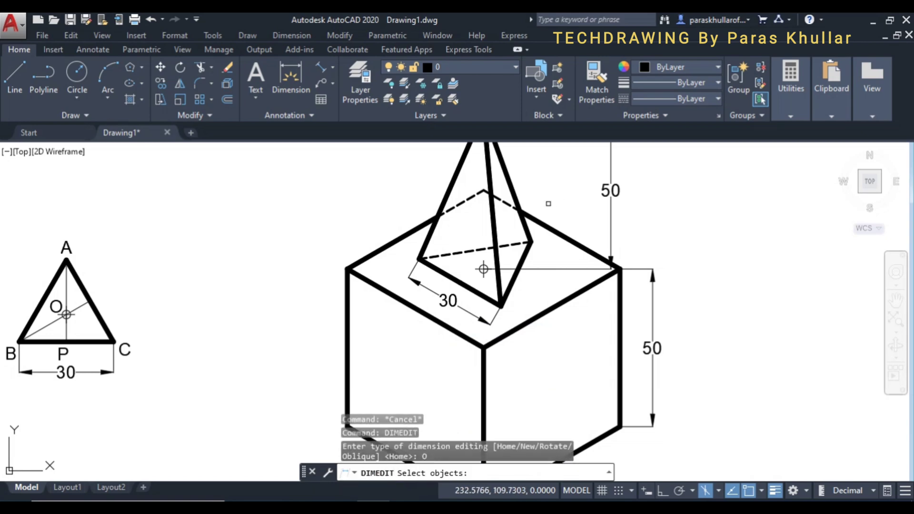
left_click(620, 190)
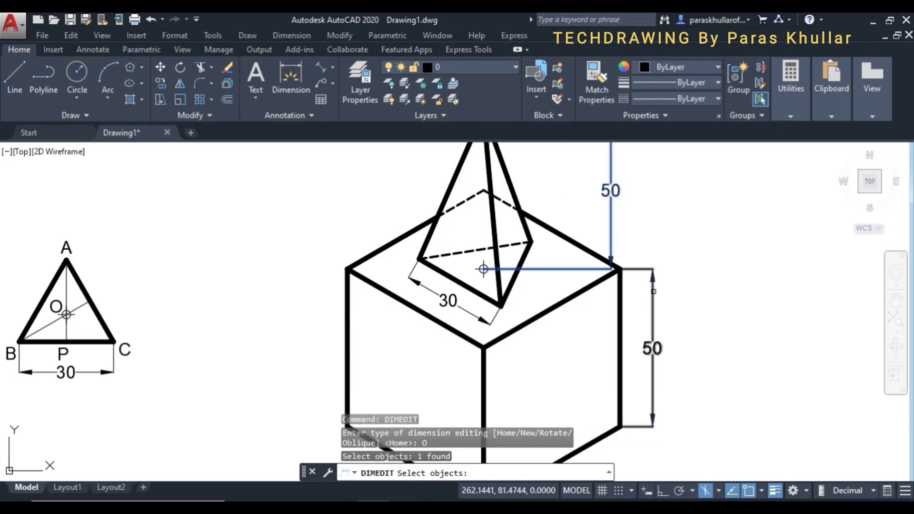
left_click(654, 291)
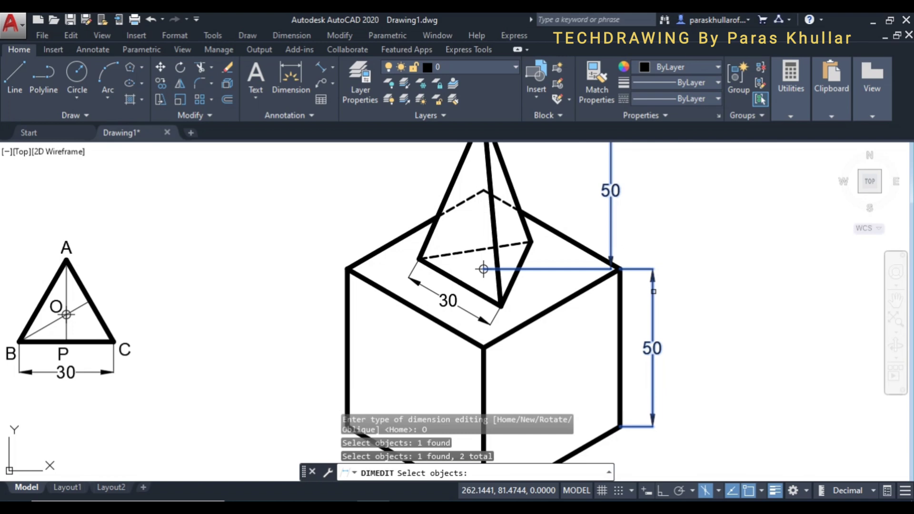
key("Return")
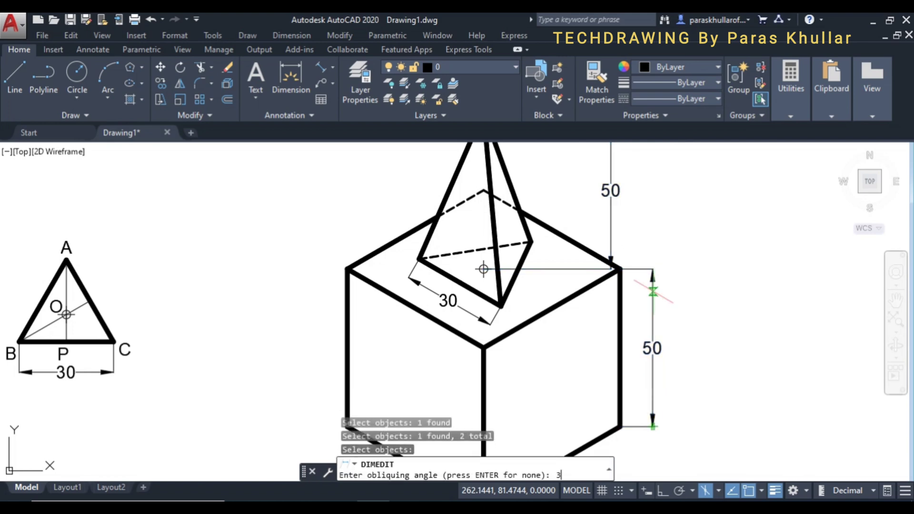
type("30")
key("Return")
scroll(545, 264, "down", 2)
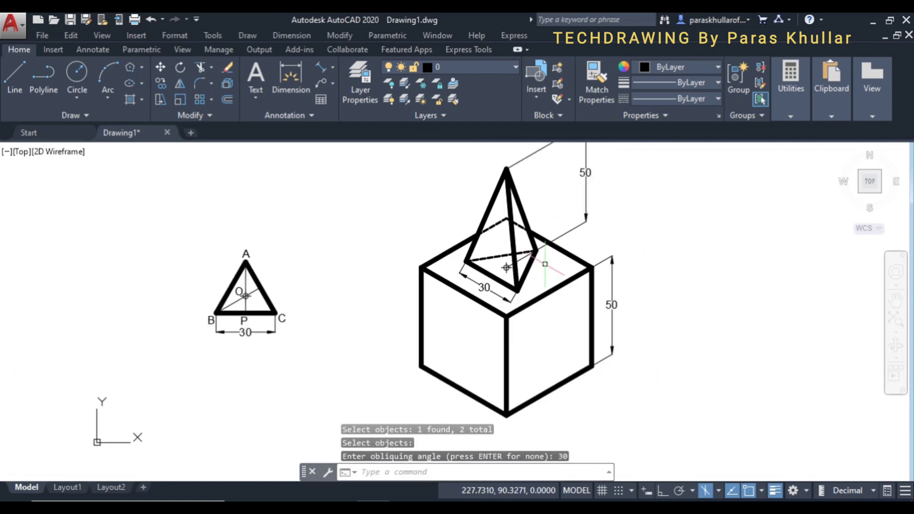
Step: Oblique the pyramid's front-left base edge dimension to 90 degrees with DIMEDIT
scroll(503, 247, "up", 2)
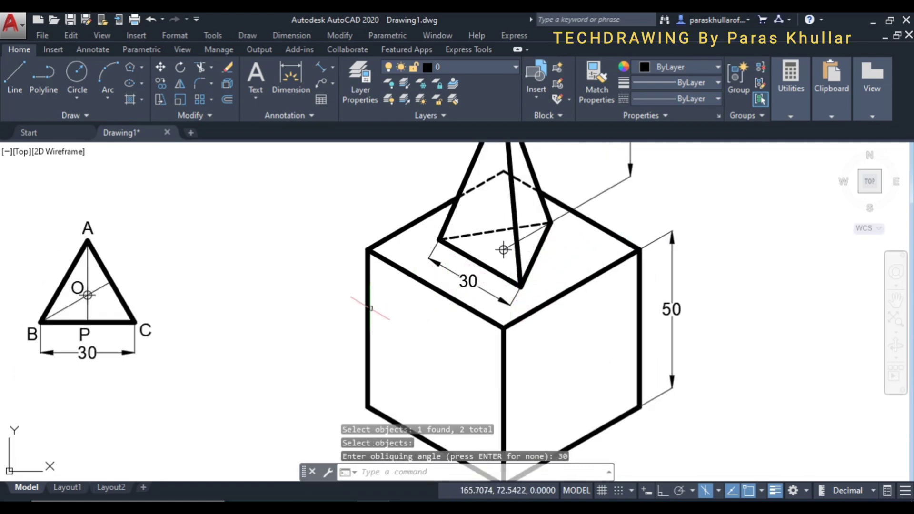
type("DIMEDIT")
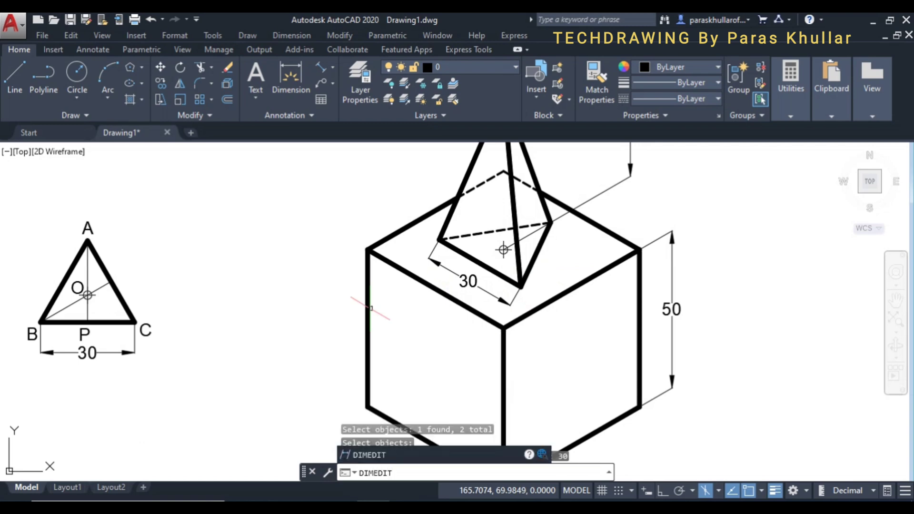
key("Return")
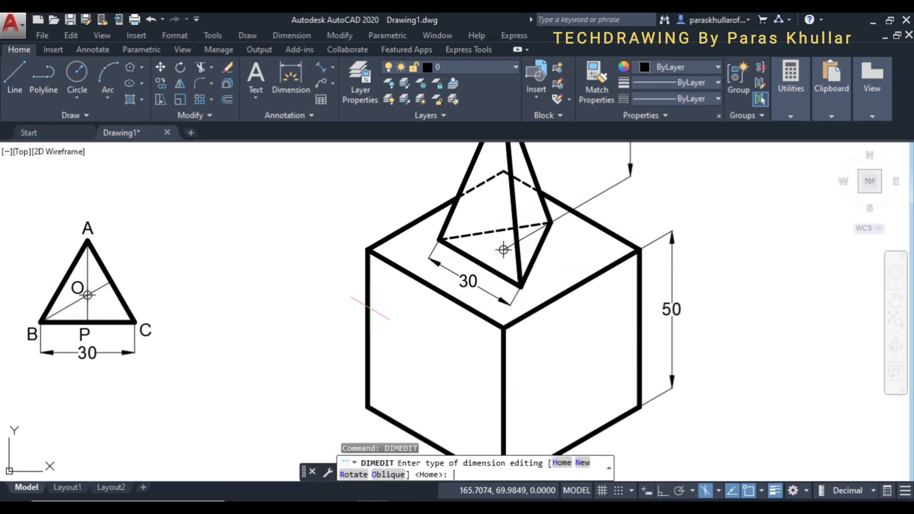
left_click(399, 474)
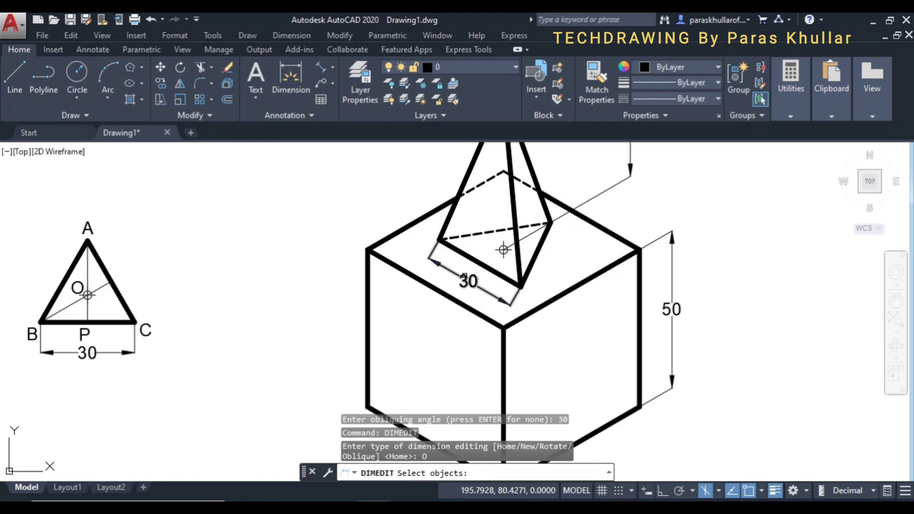
left_click(464, 276)
key("Return")
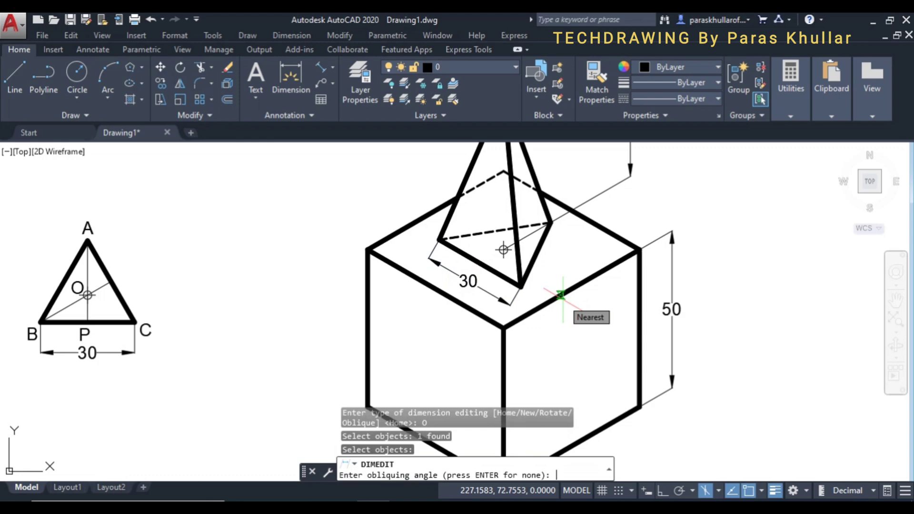
type("90")
key("Return")
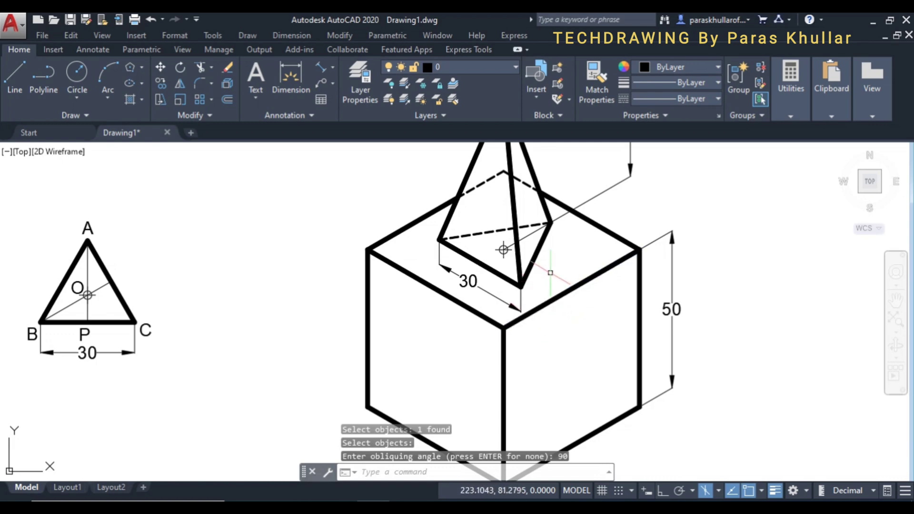
scroll(699, 460, "down", 2)
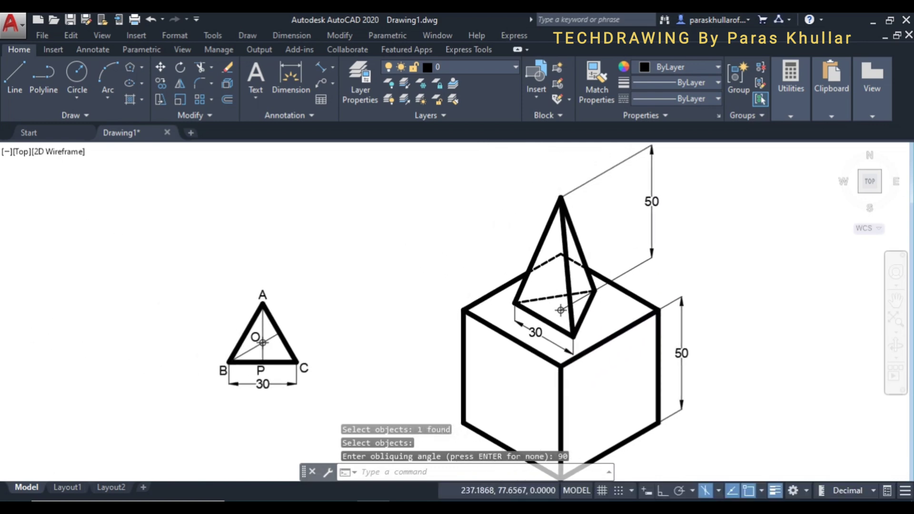
middle_click(680, 319)
middle_click(681, 319)
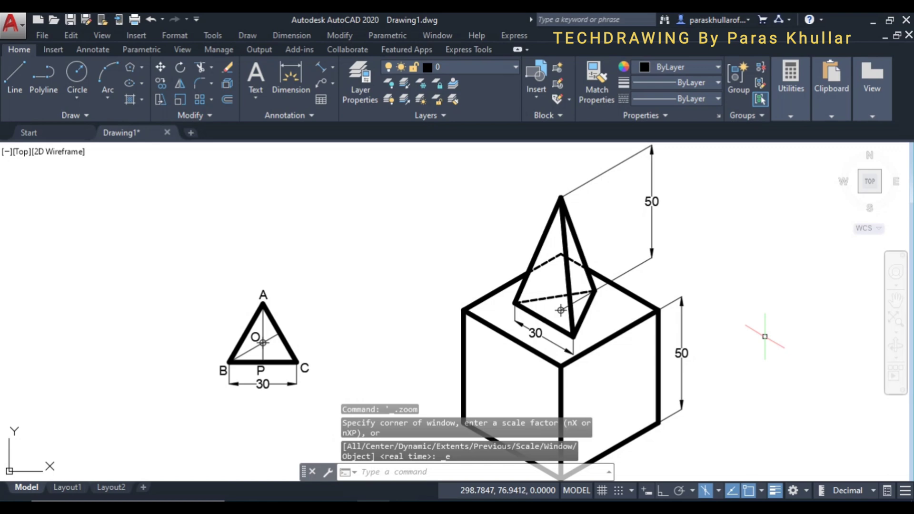